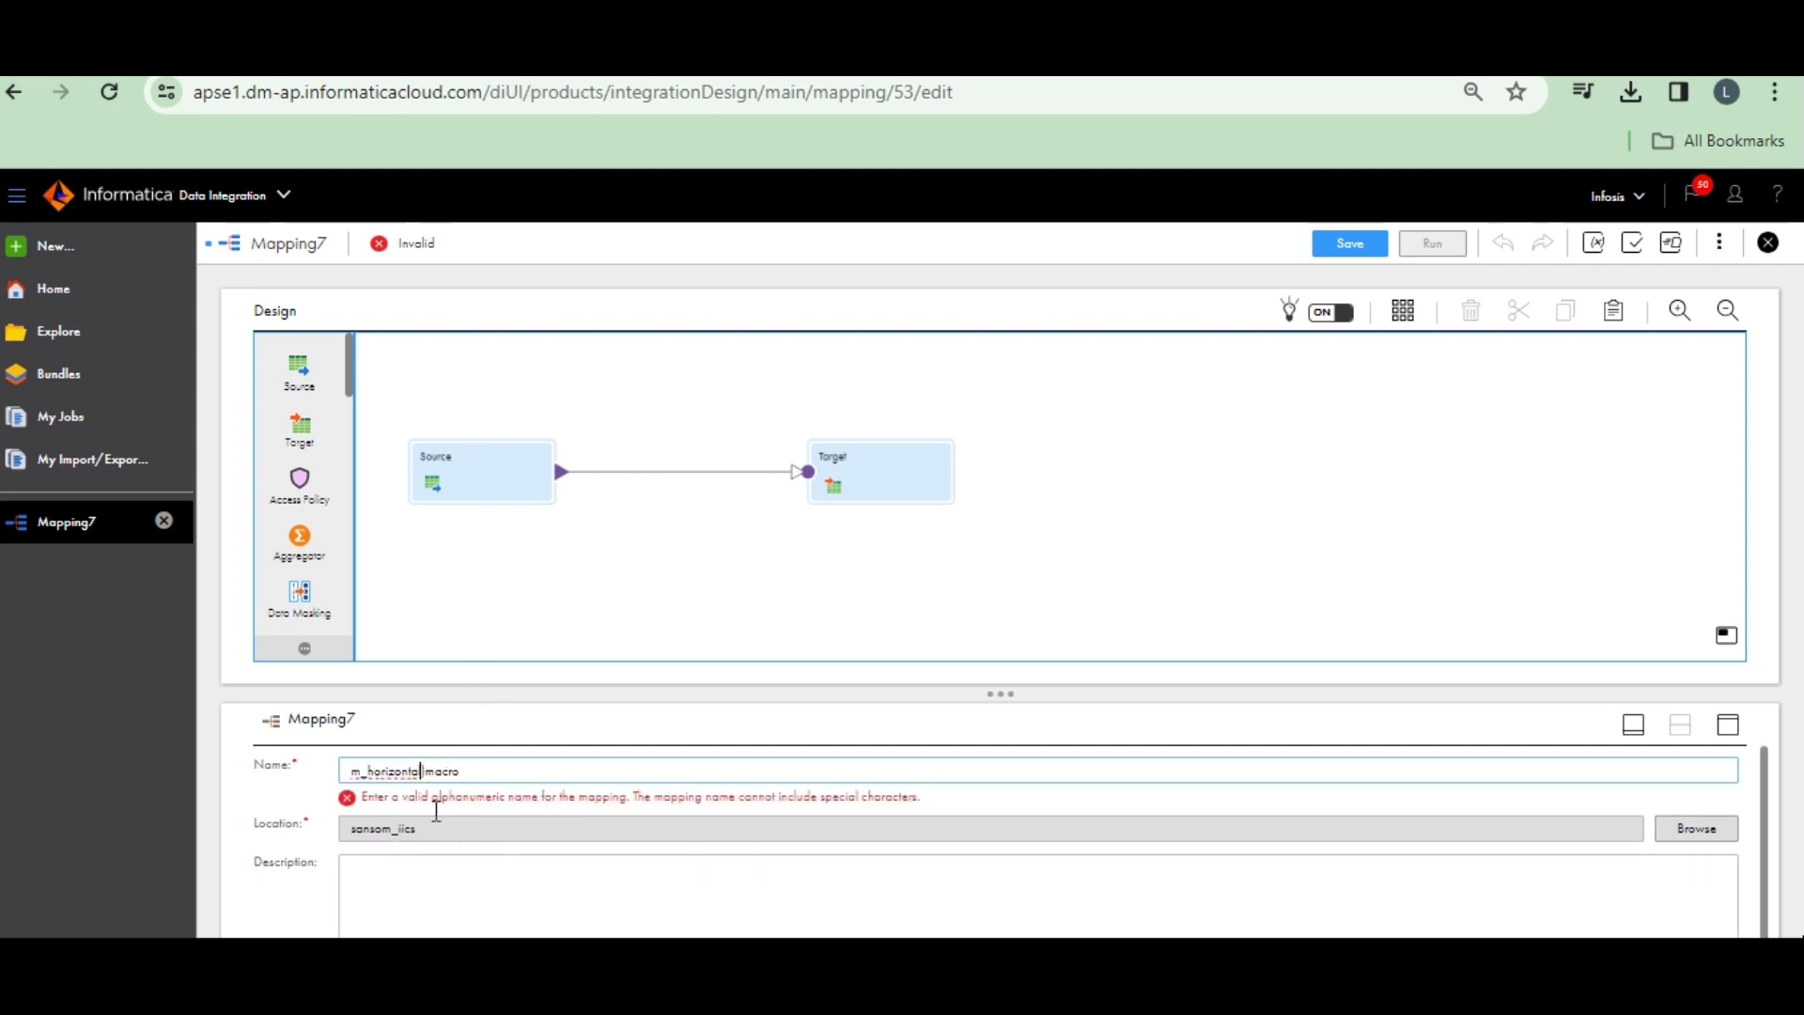
# - Complete the mapping's name as m_horizontal_macro_nullfltr
pyautogui.write('_')
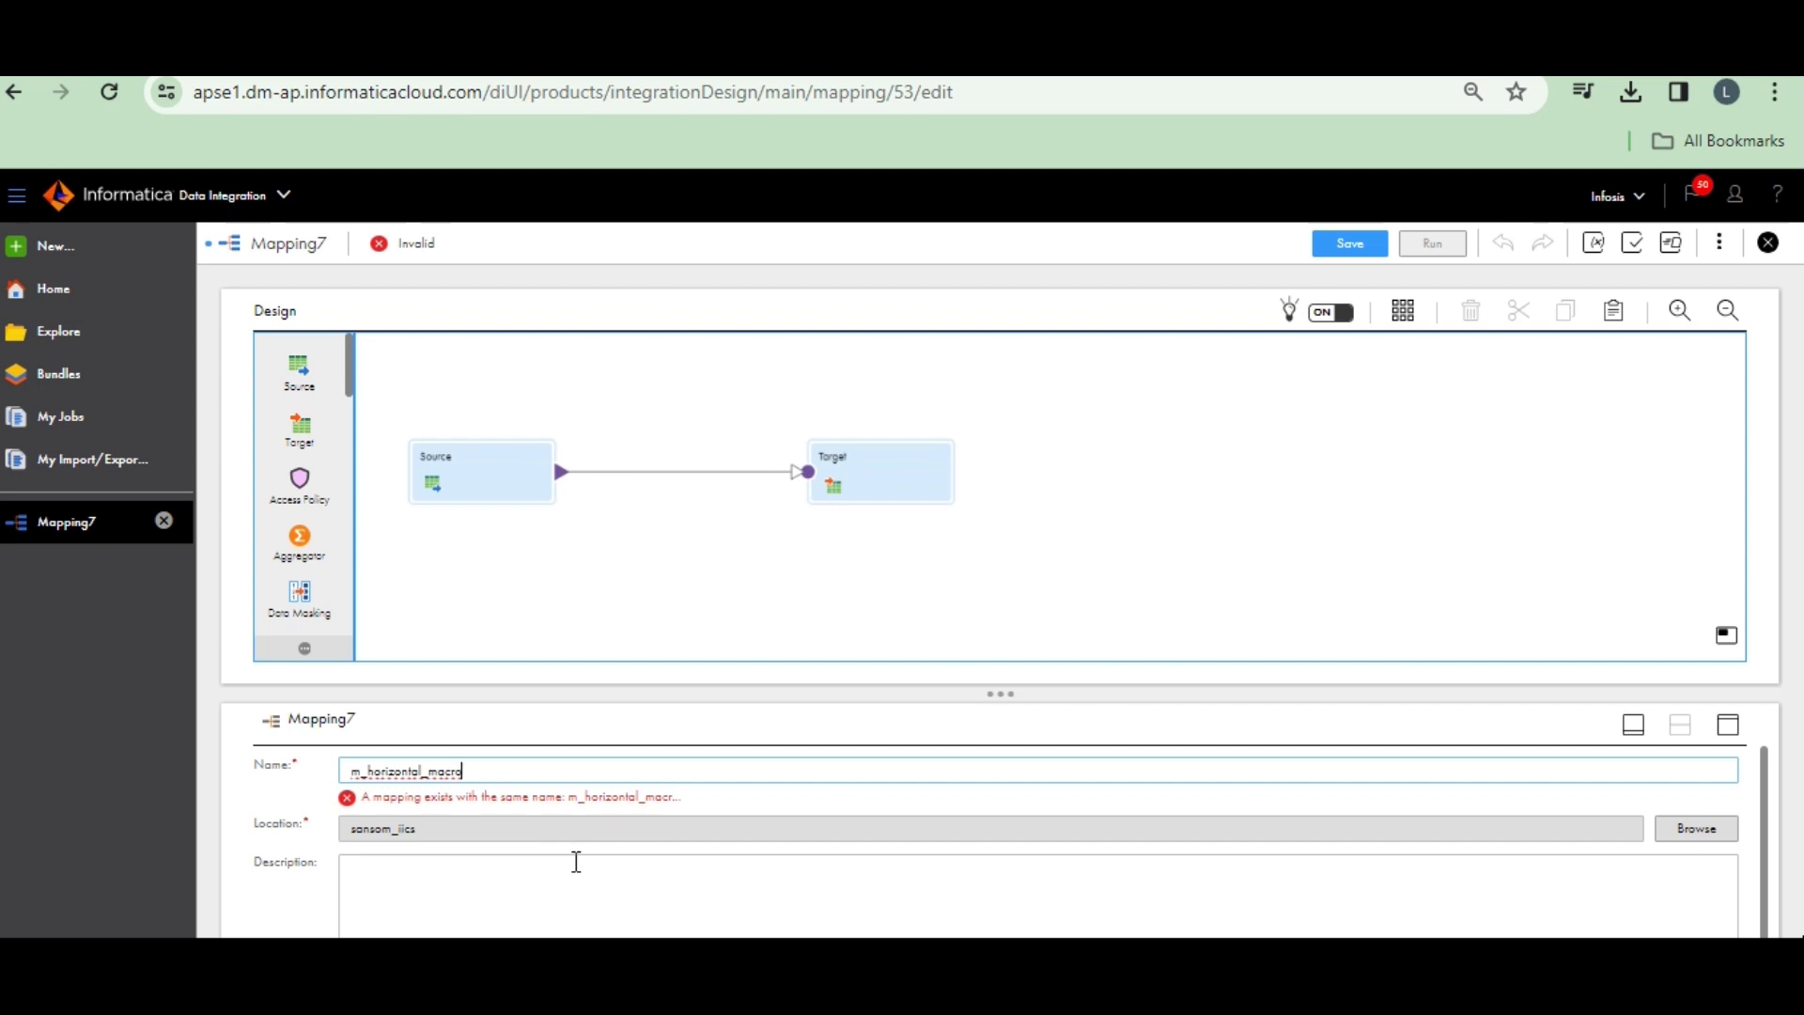
pyautogui.write('_null')
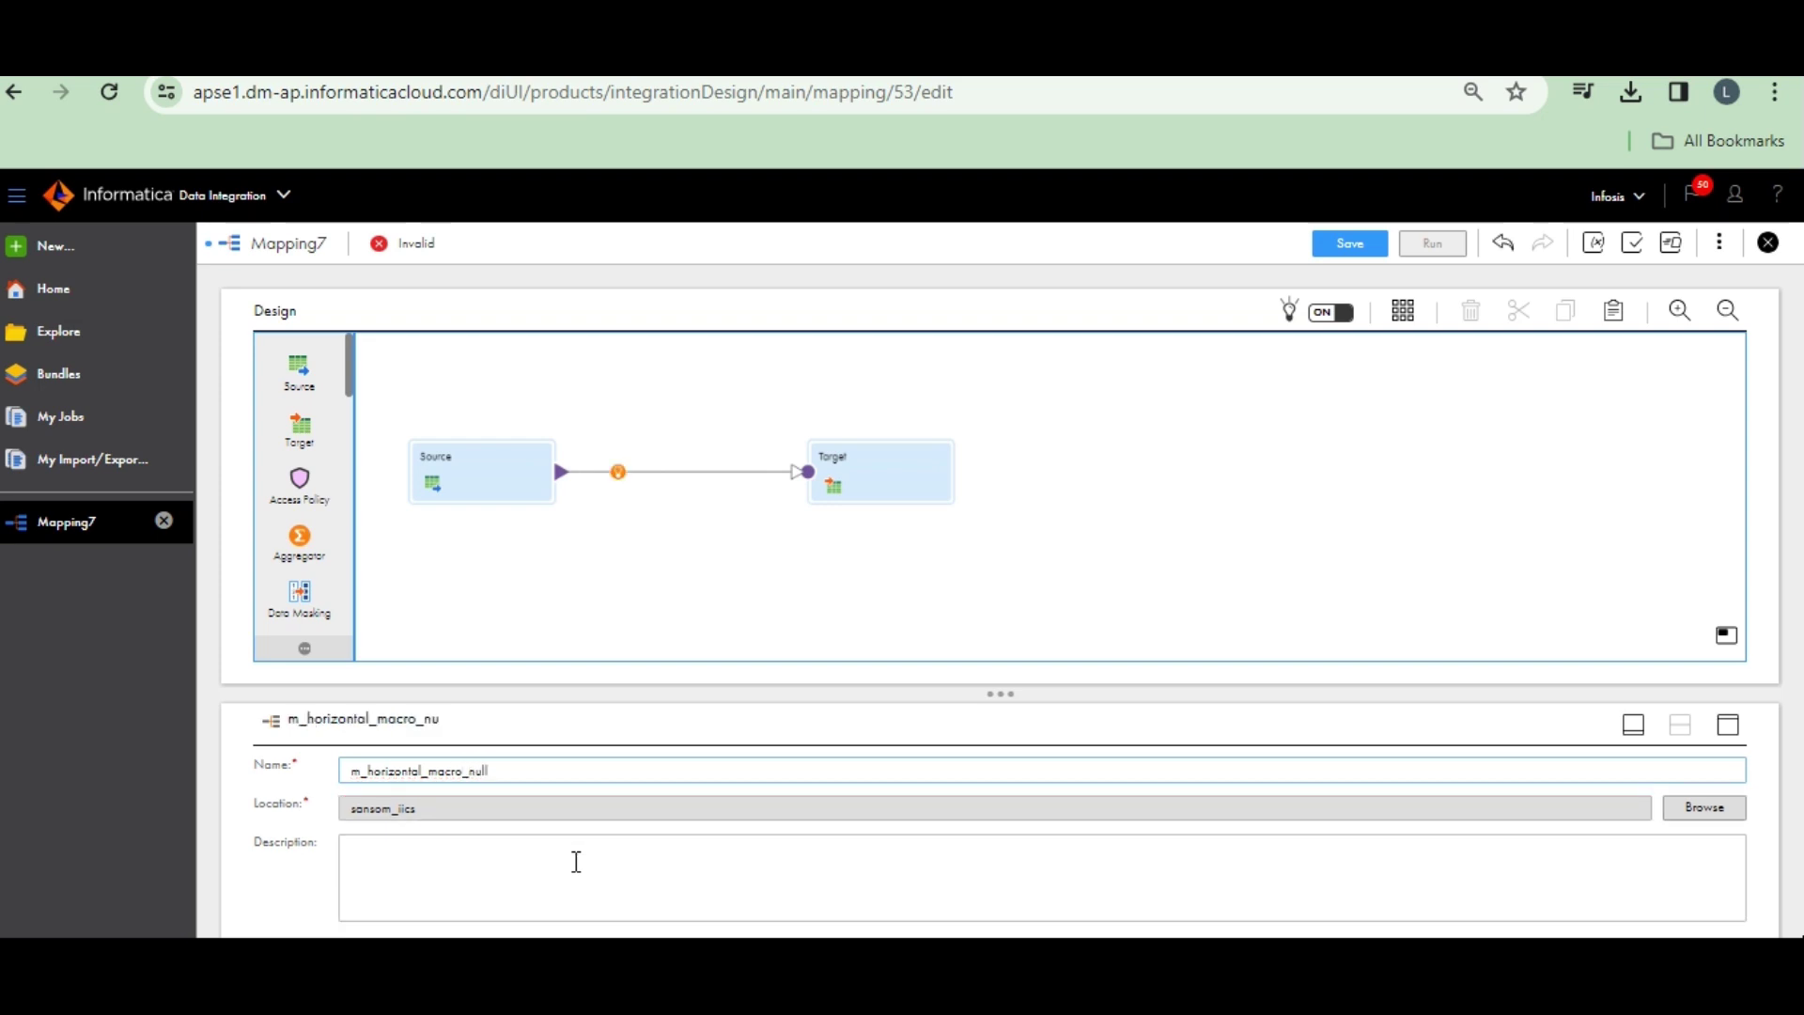
pyautogui.write('fltr')
# - Set the Source transformation's connection to flatFile_src_conn_router (Flat File)
pyautogui.click(464, 475)
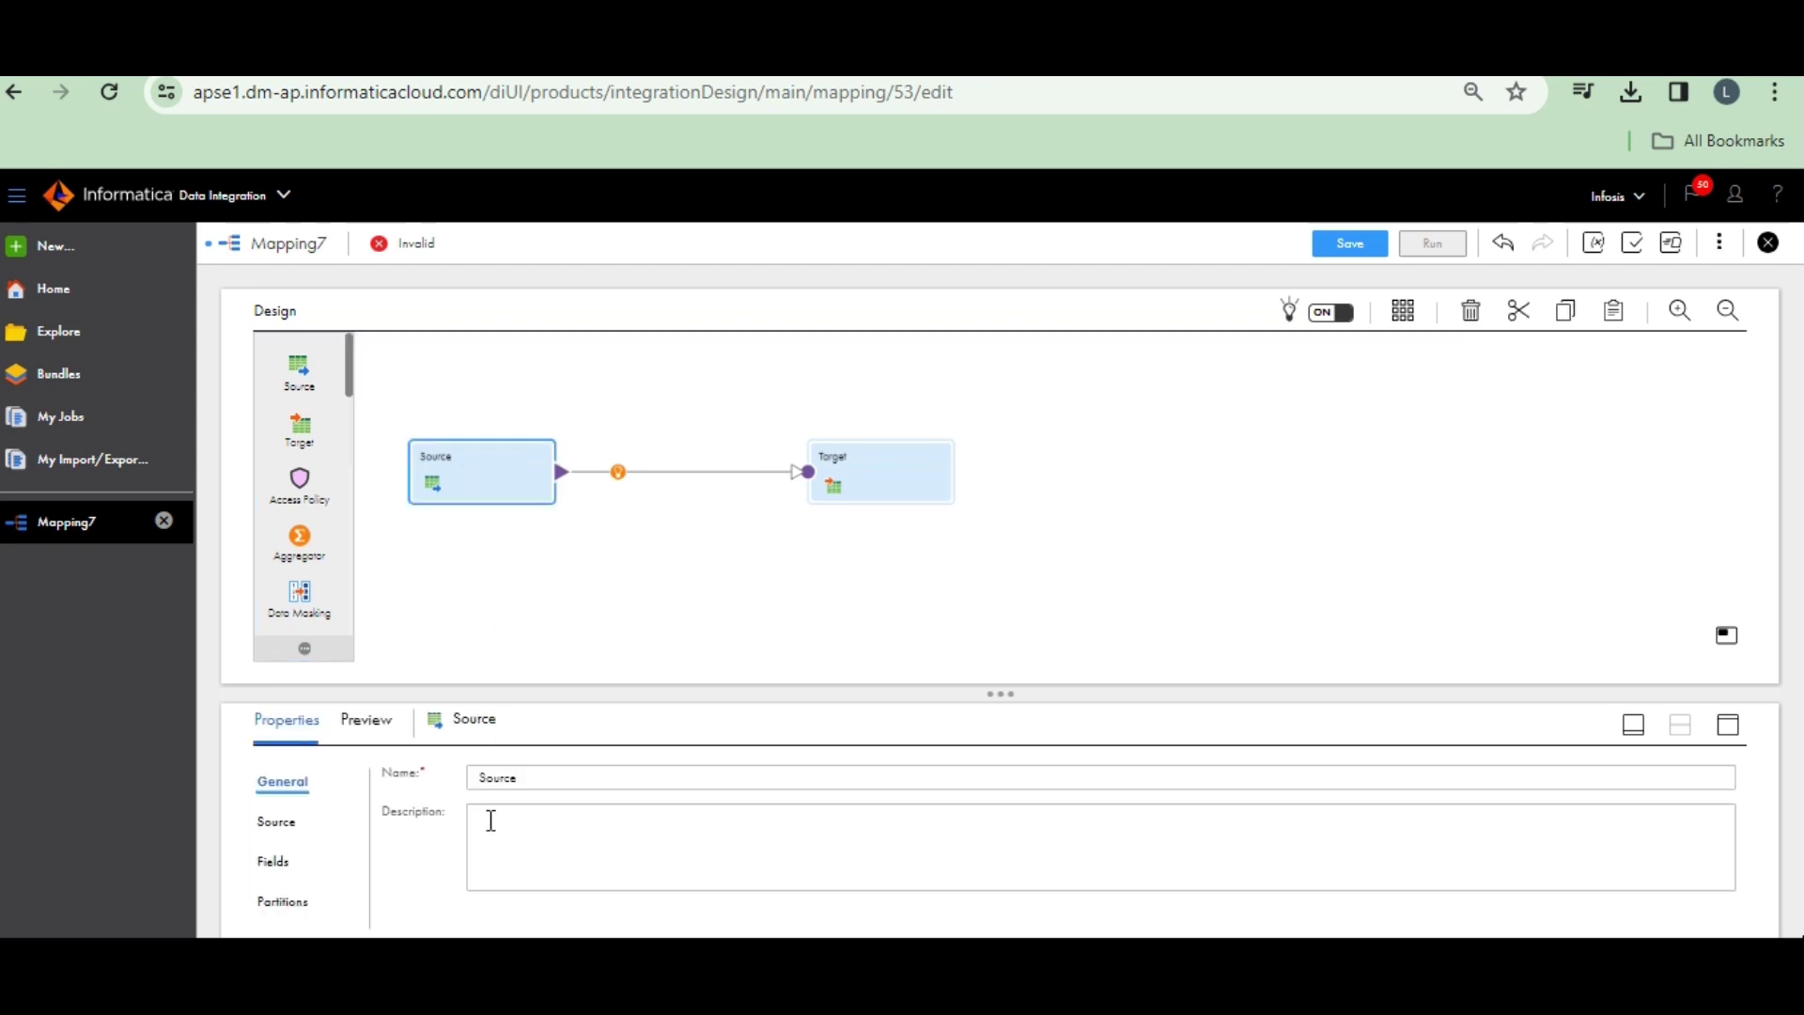
pyautogui.click(267, 821)
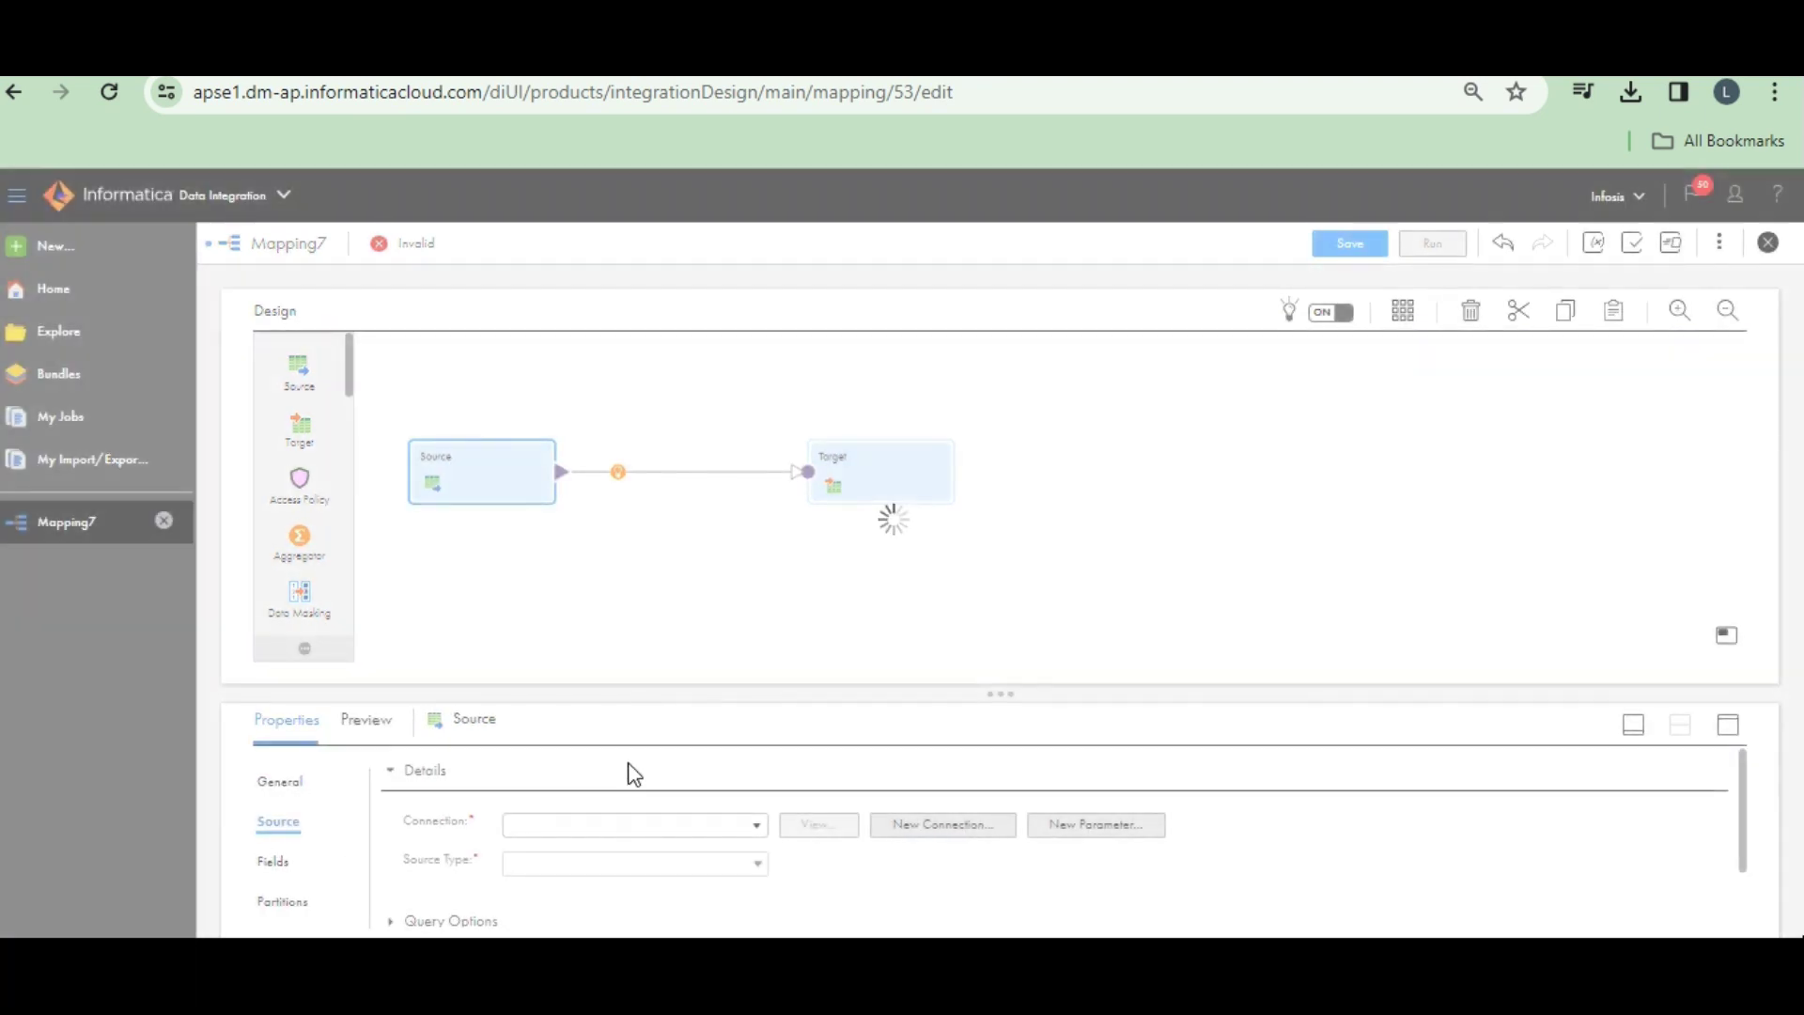
pyautogui.click(697, 826)
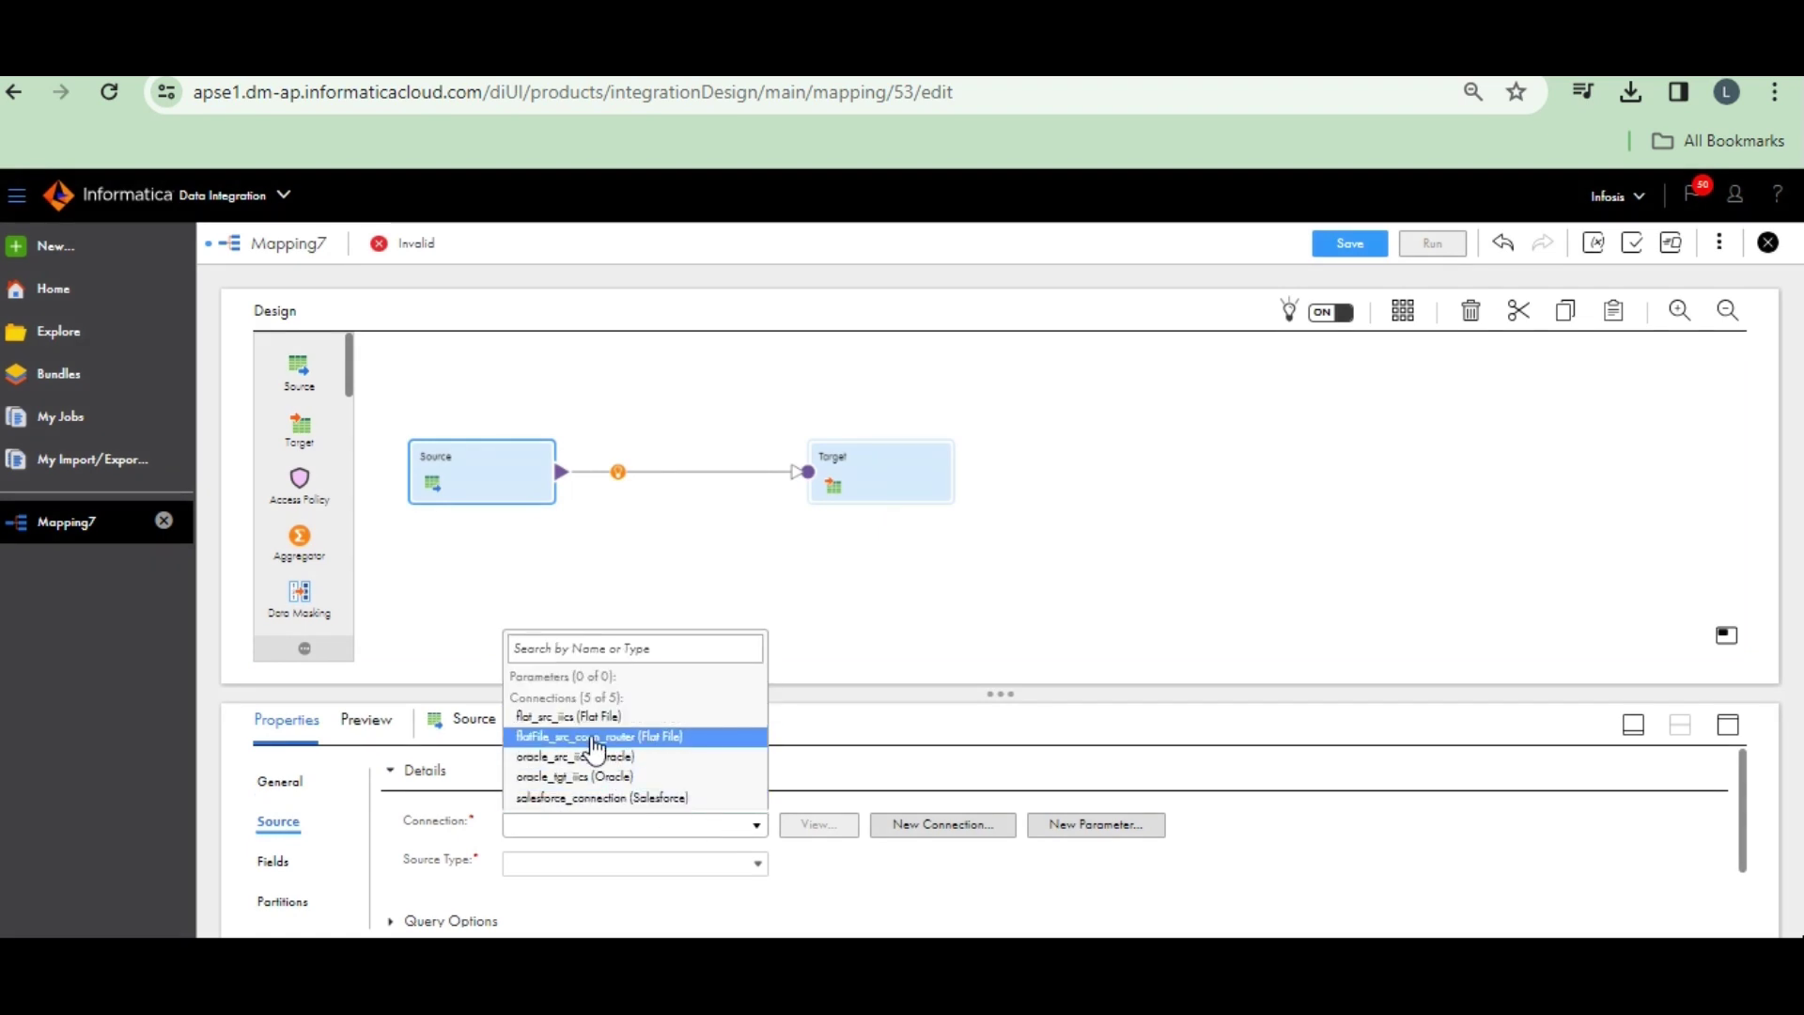
pyautogui.click(582, 735)
# - Choose data_with_null_values.txt as the object of the Source transformation
pyautogui.click(824, 900)
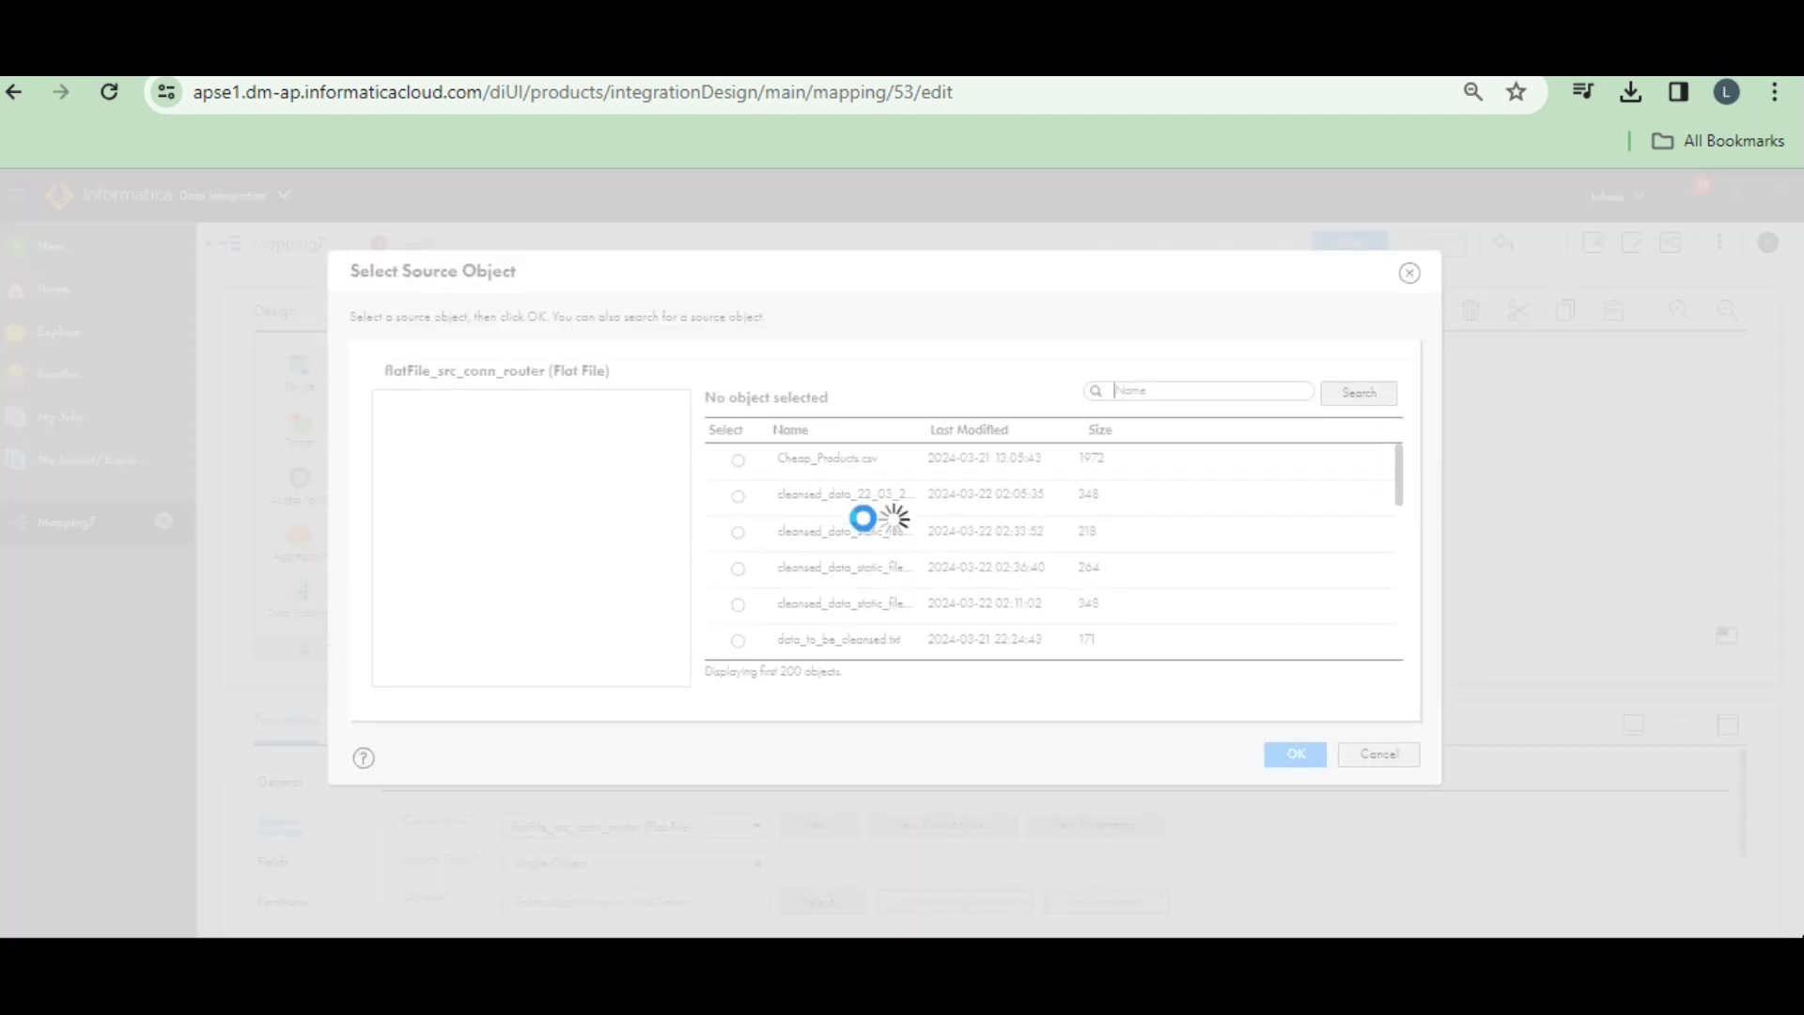
pyautogui.scroll(-5, 797, 589)
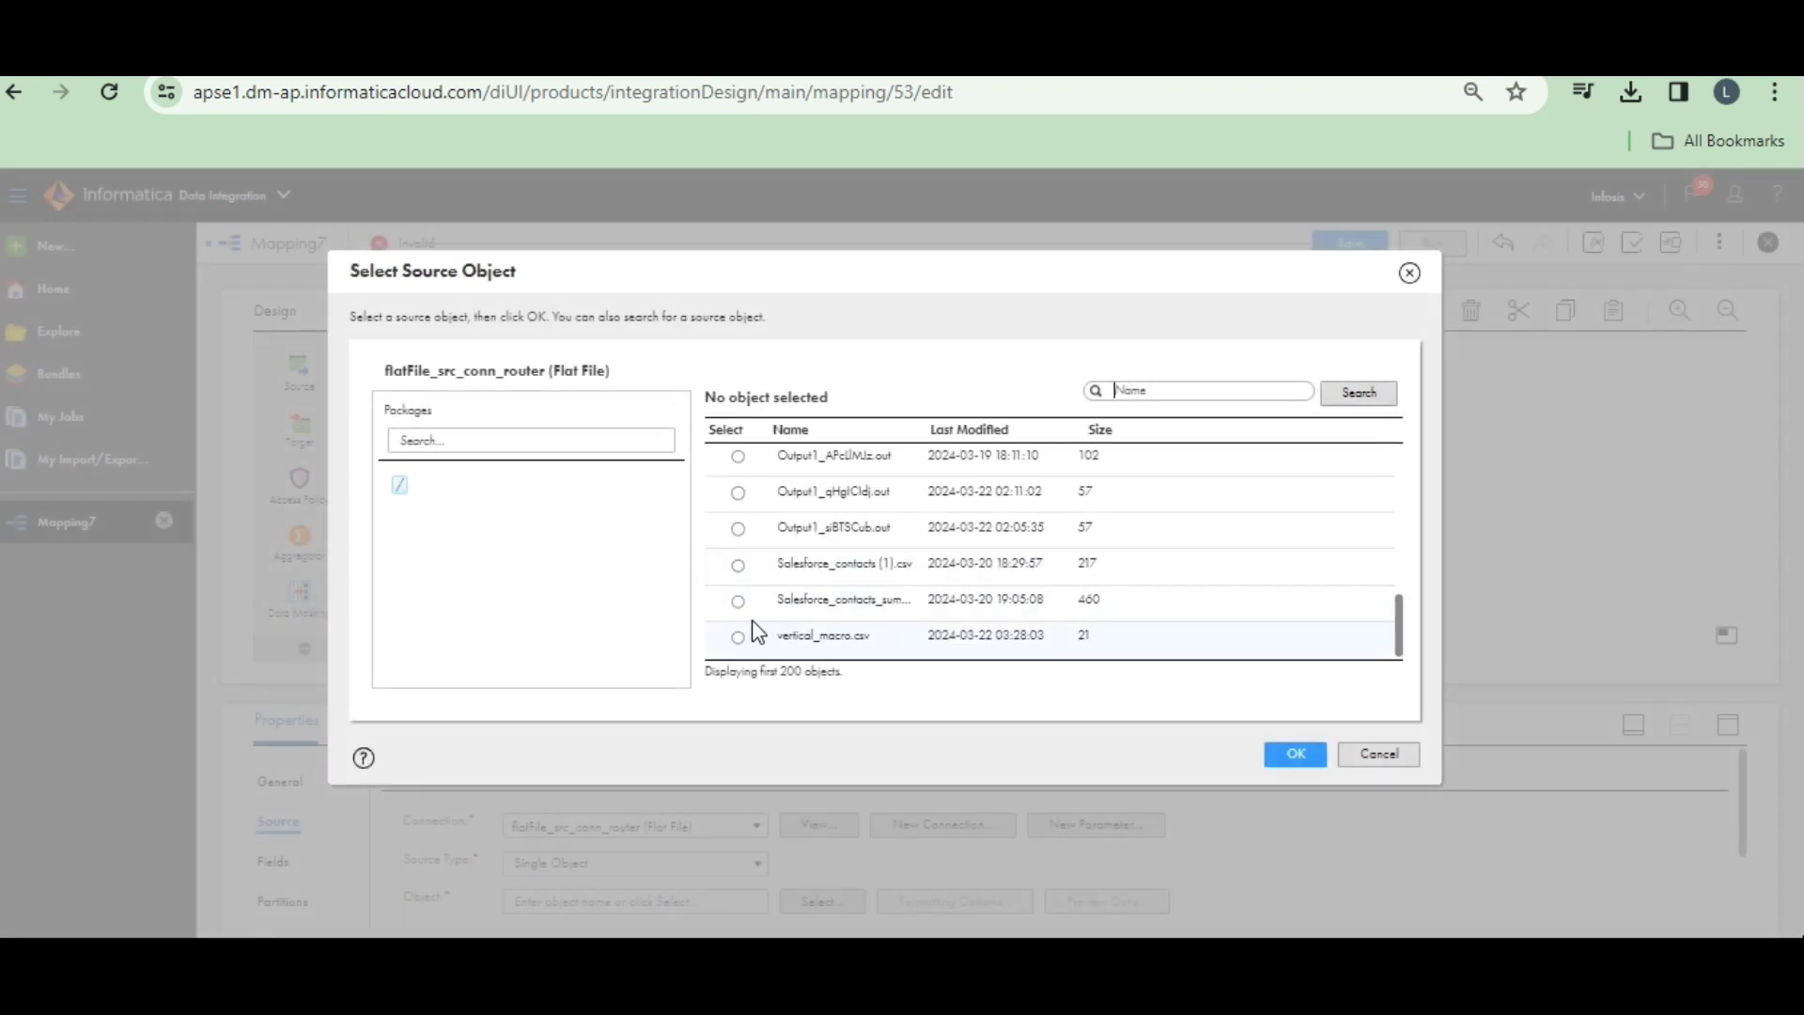
pyautogui.scroll(6, 747, 564)
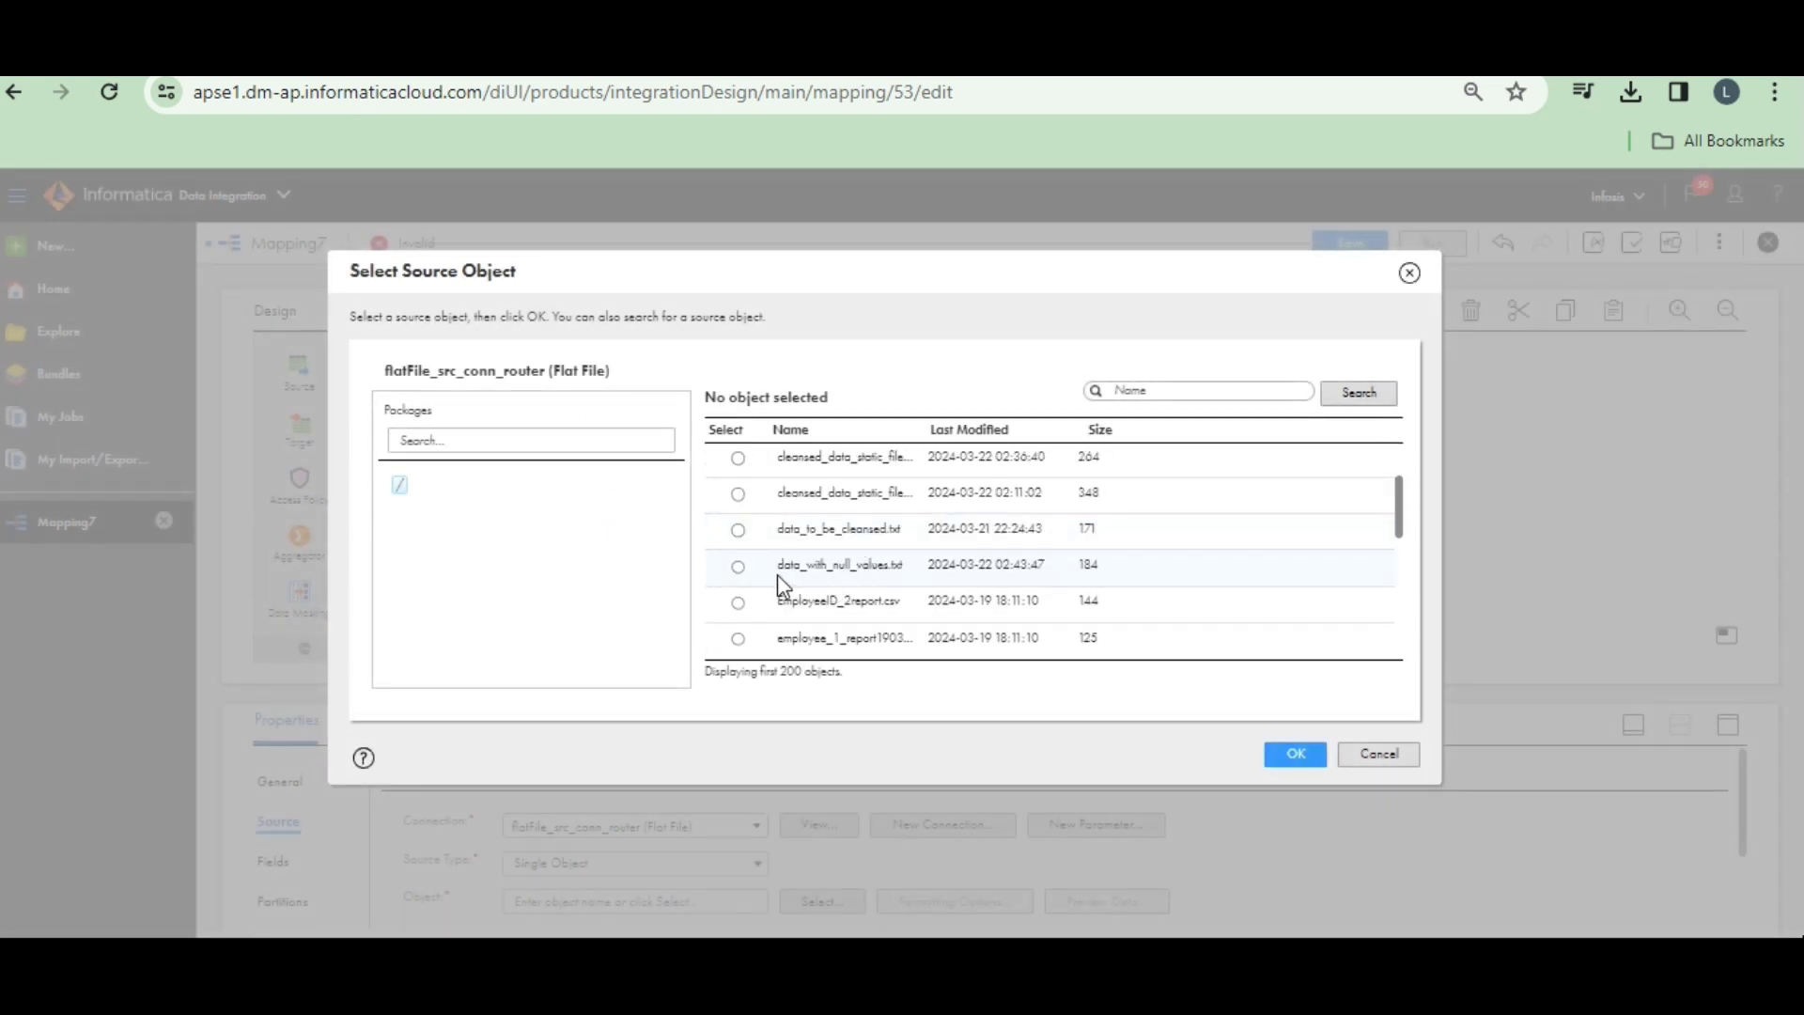
pyautogui.click(737, 567)
pyautogui.click(1293, 755)
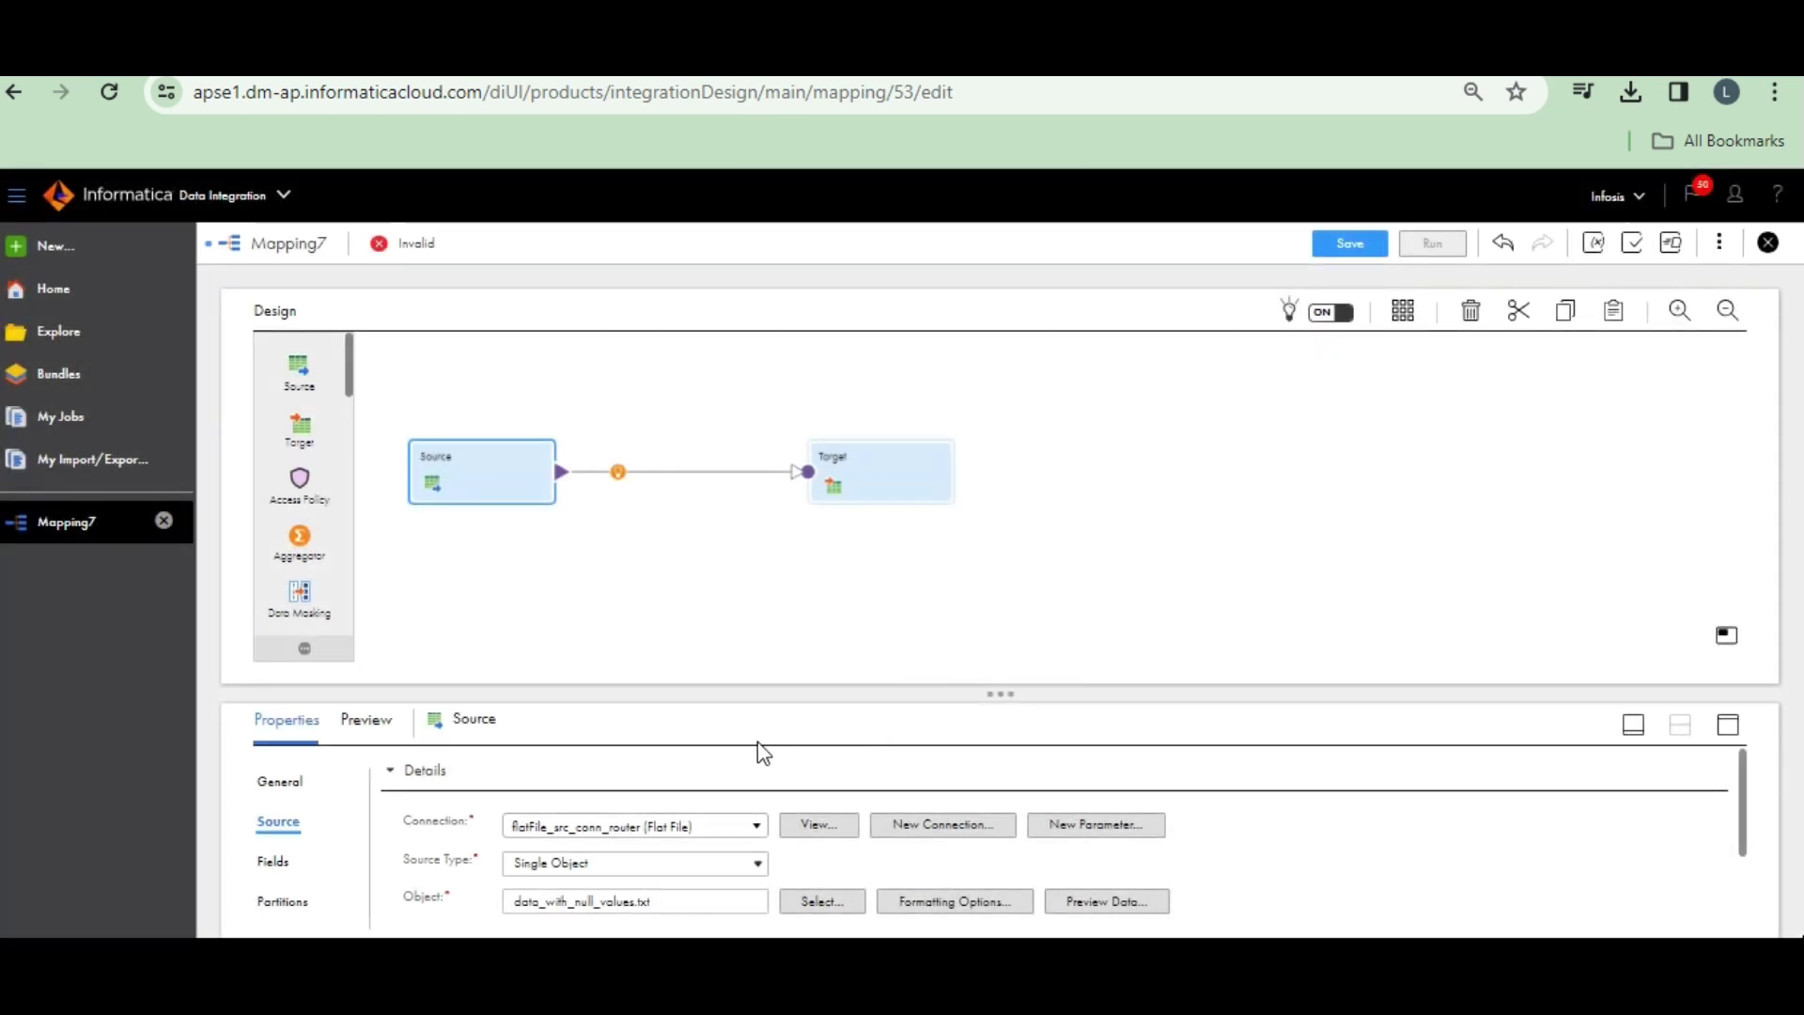
pyautogui.scroll(-1, 742, 766)
pyautogui.scroll(1, 632, 785)
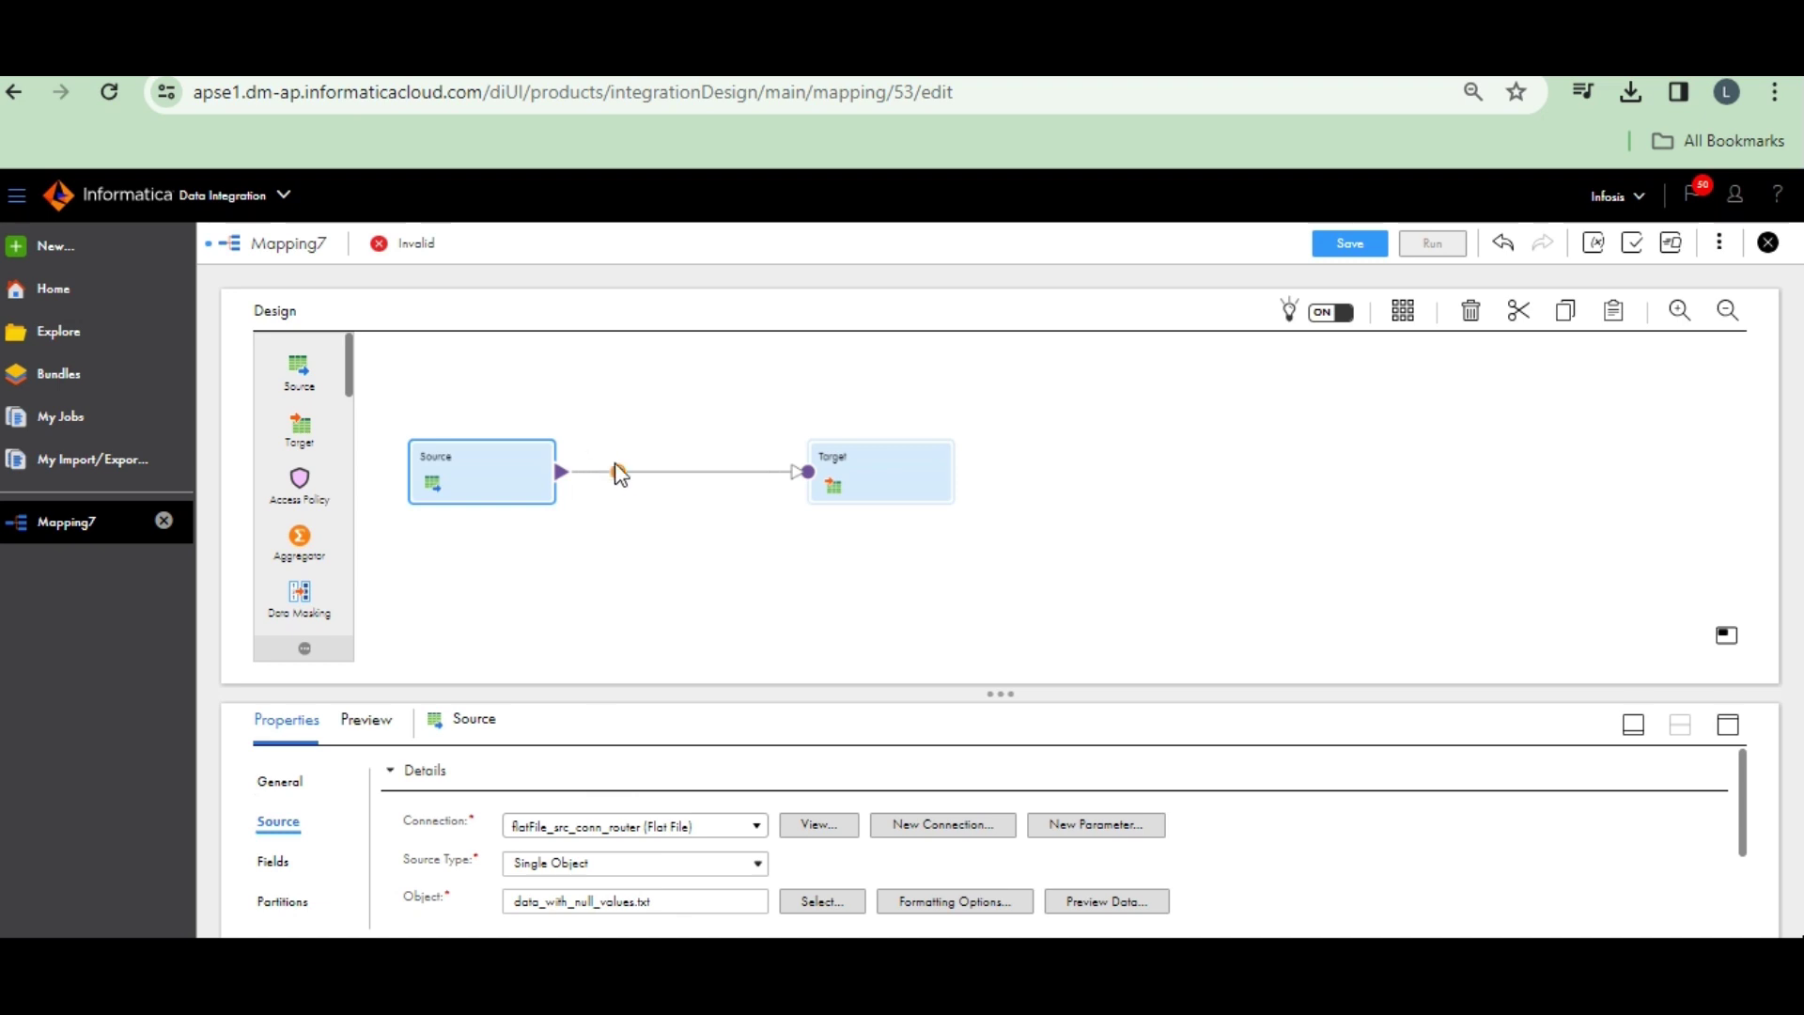
# - Set the Target transformation's connection to flatFile_src_conn_router (Flat File)
pyautogui.click(889, 487)
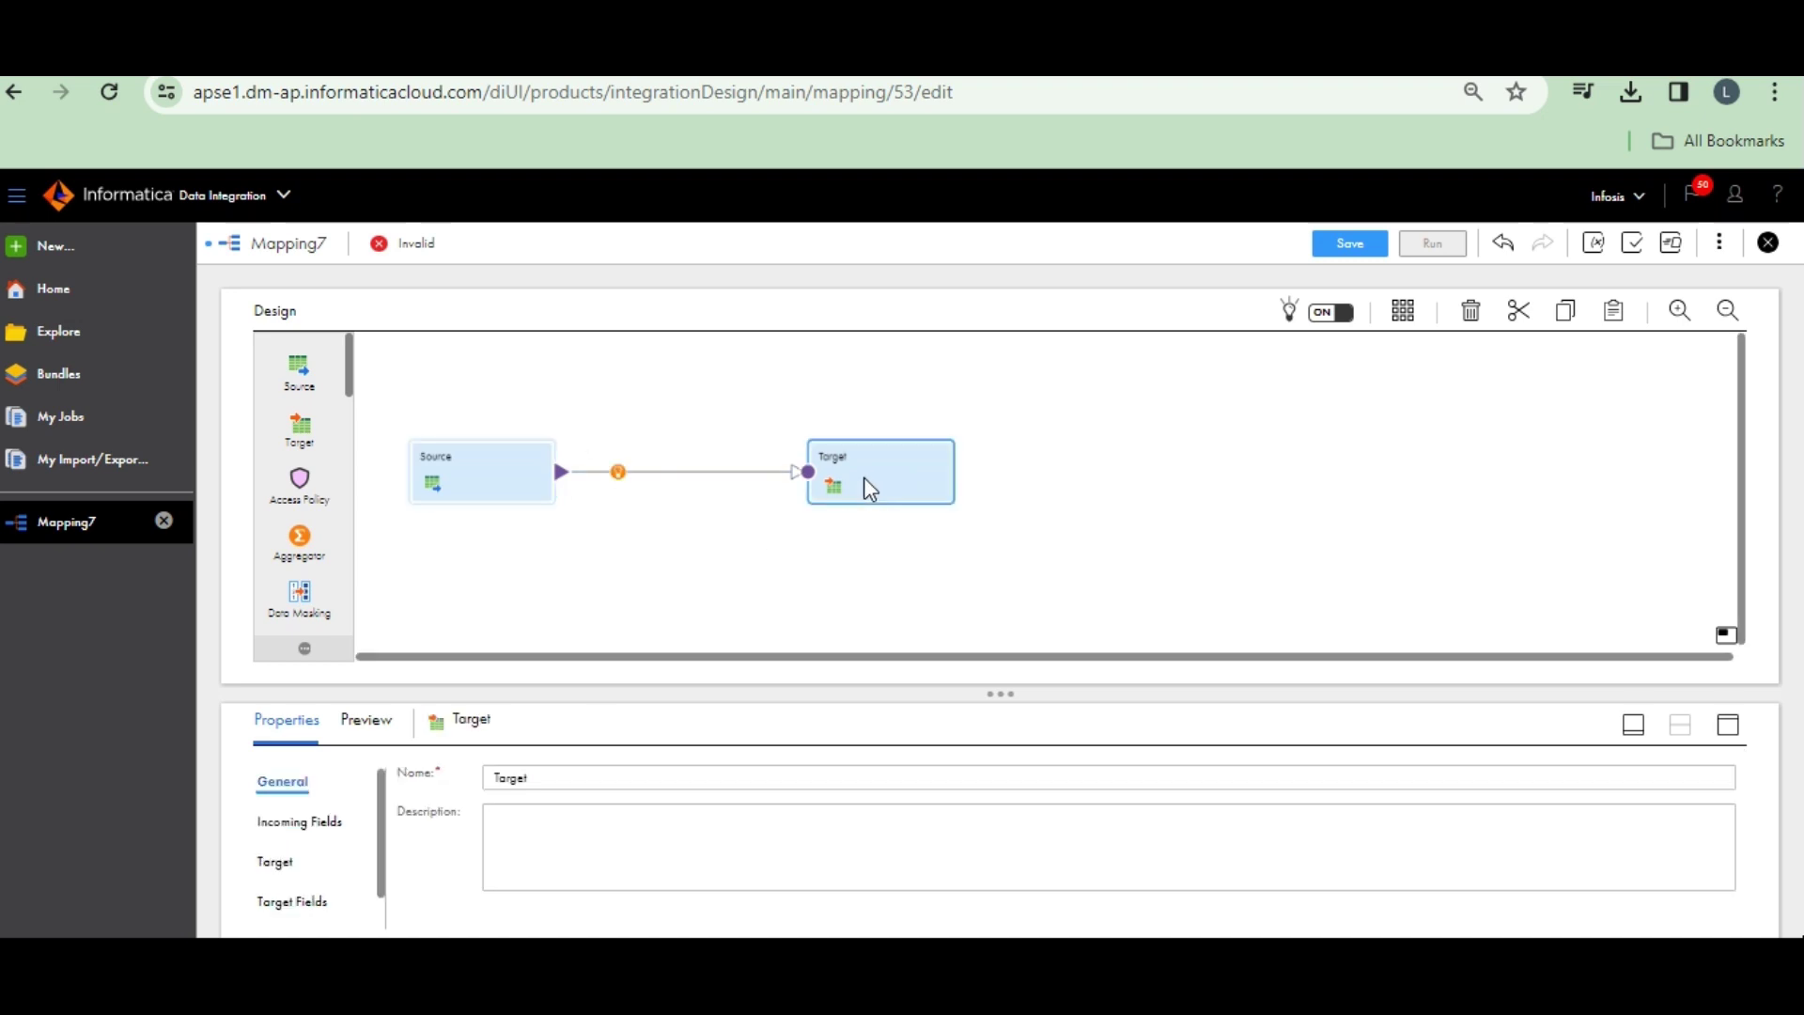
pyautogui.click(274, 861)
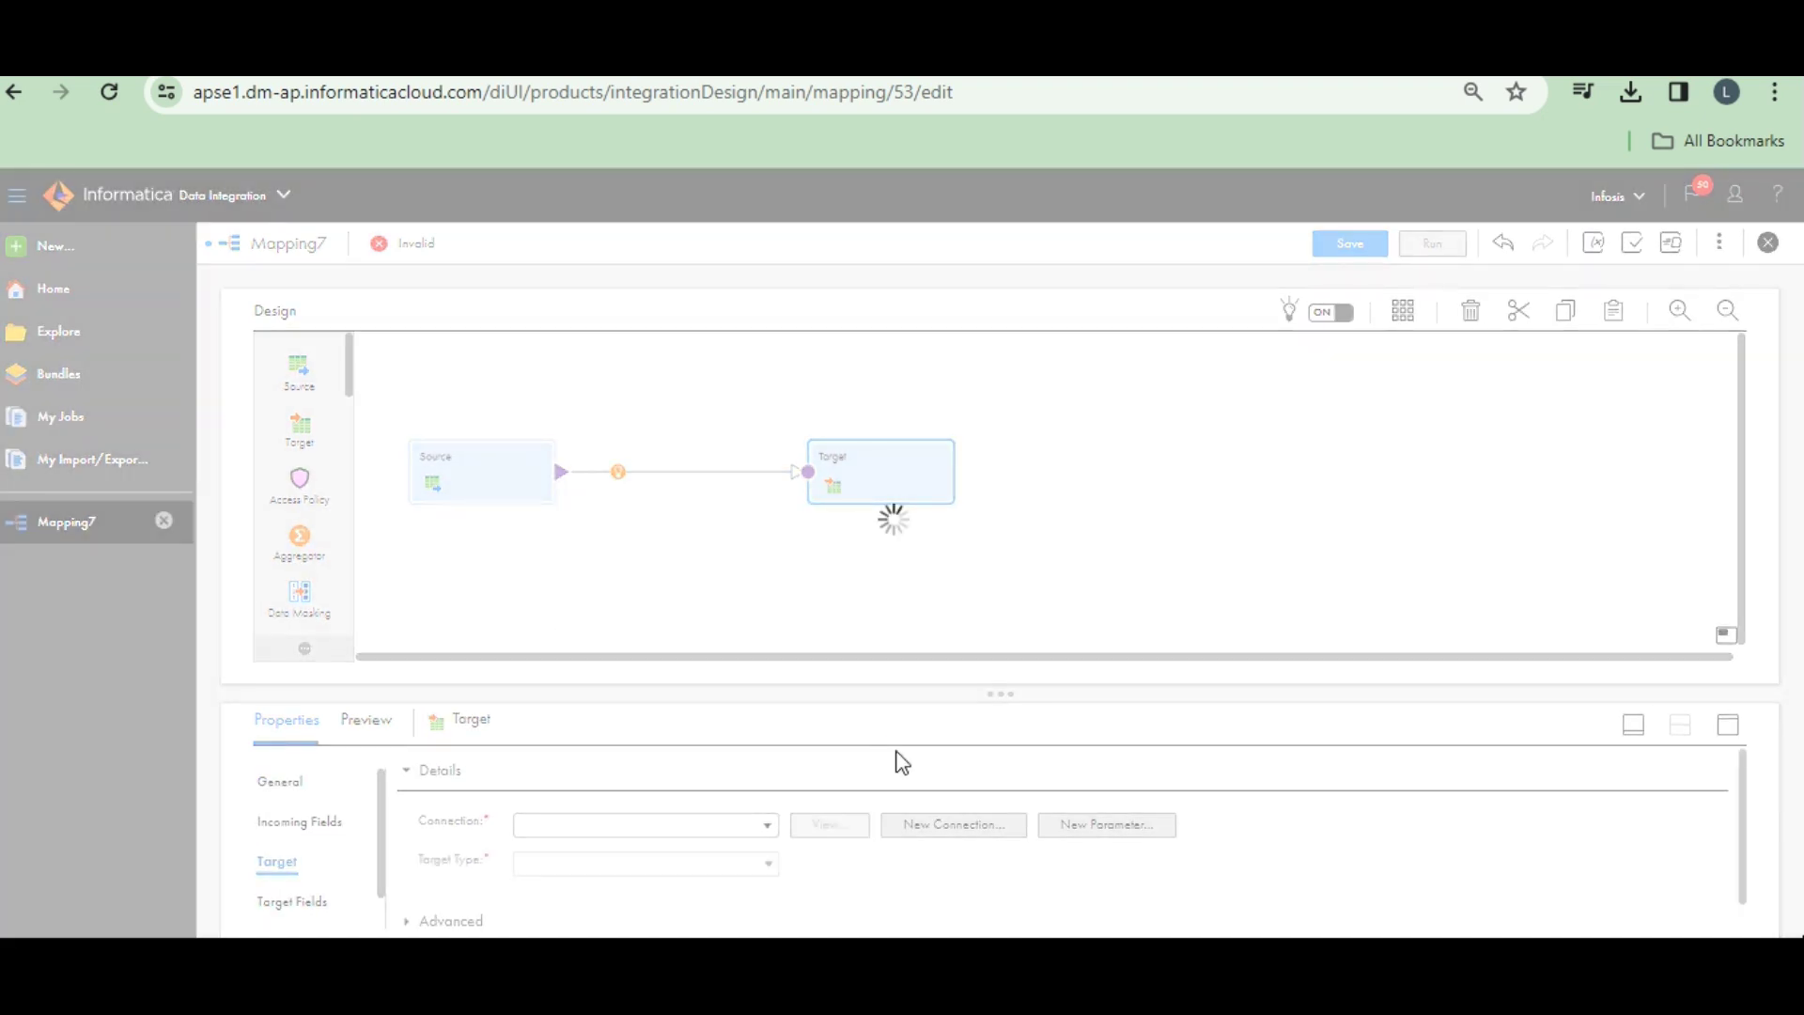
pyautogui.click(756, 829)
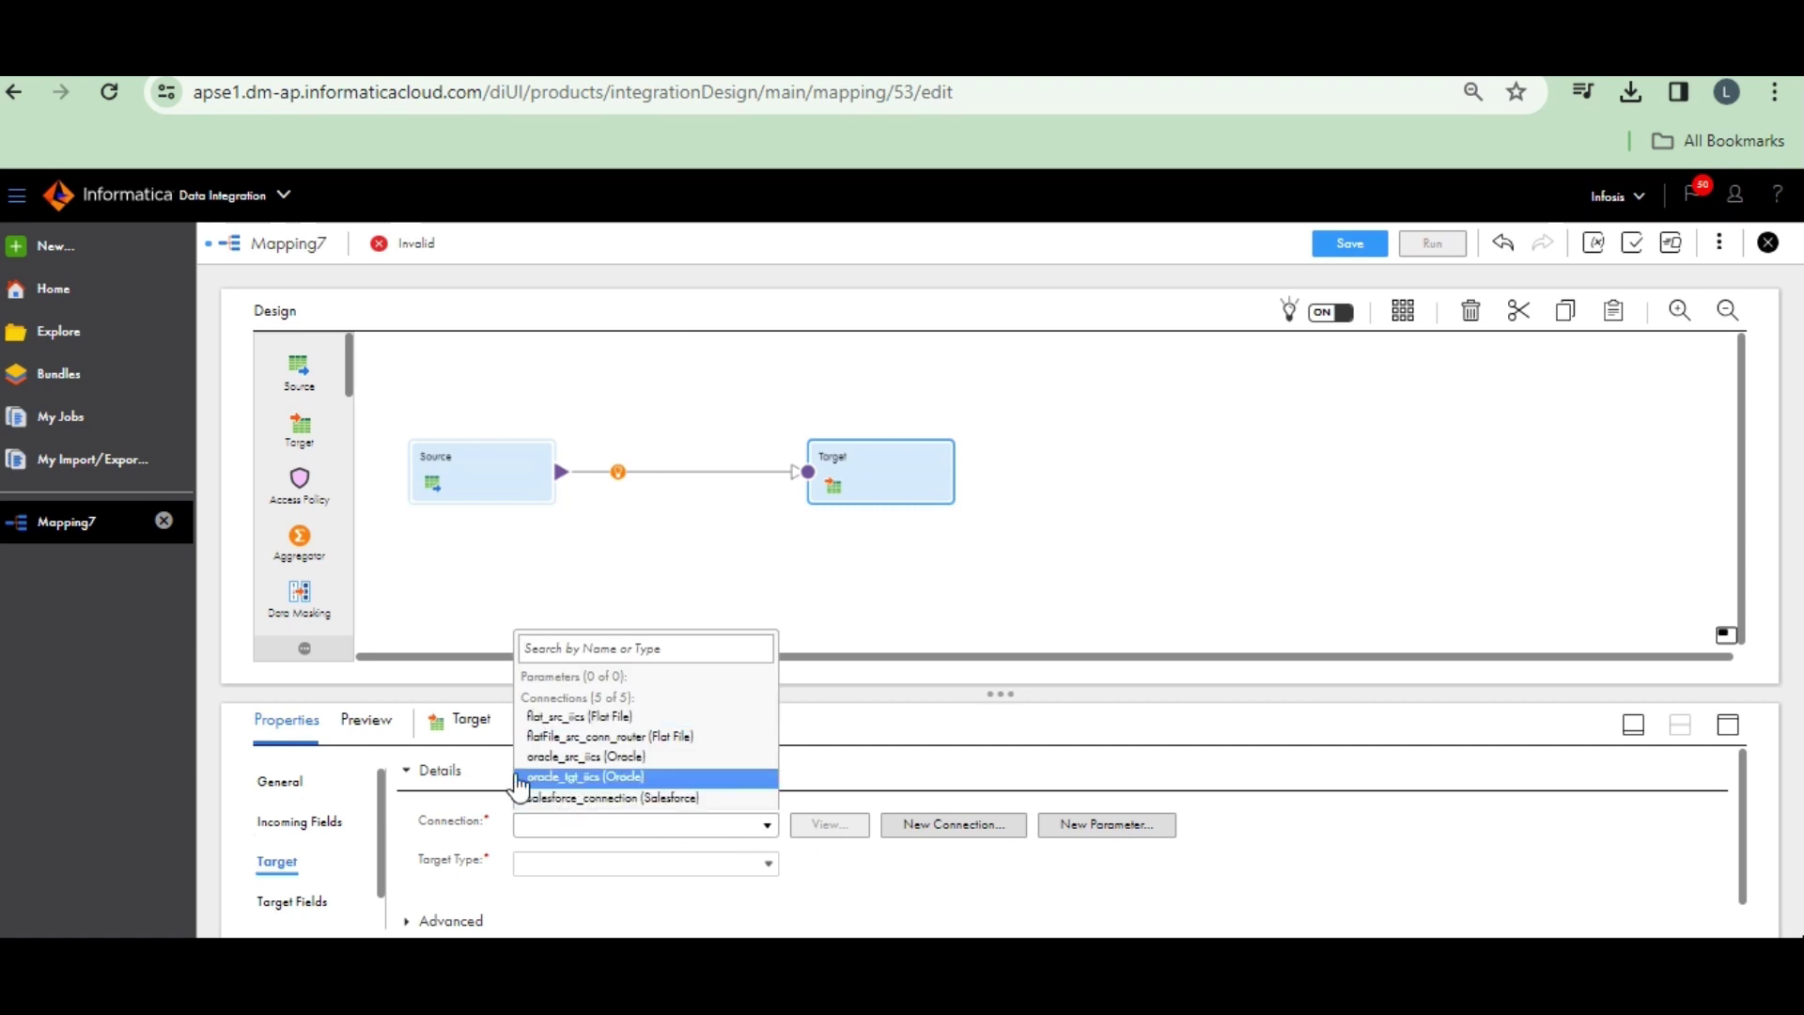
pyautogui.click(609, 736)
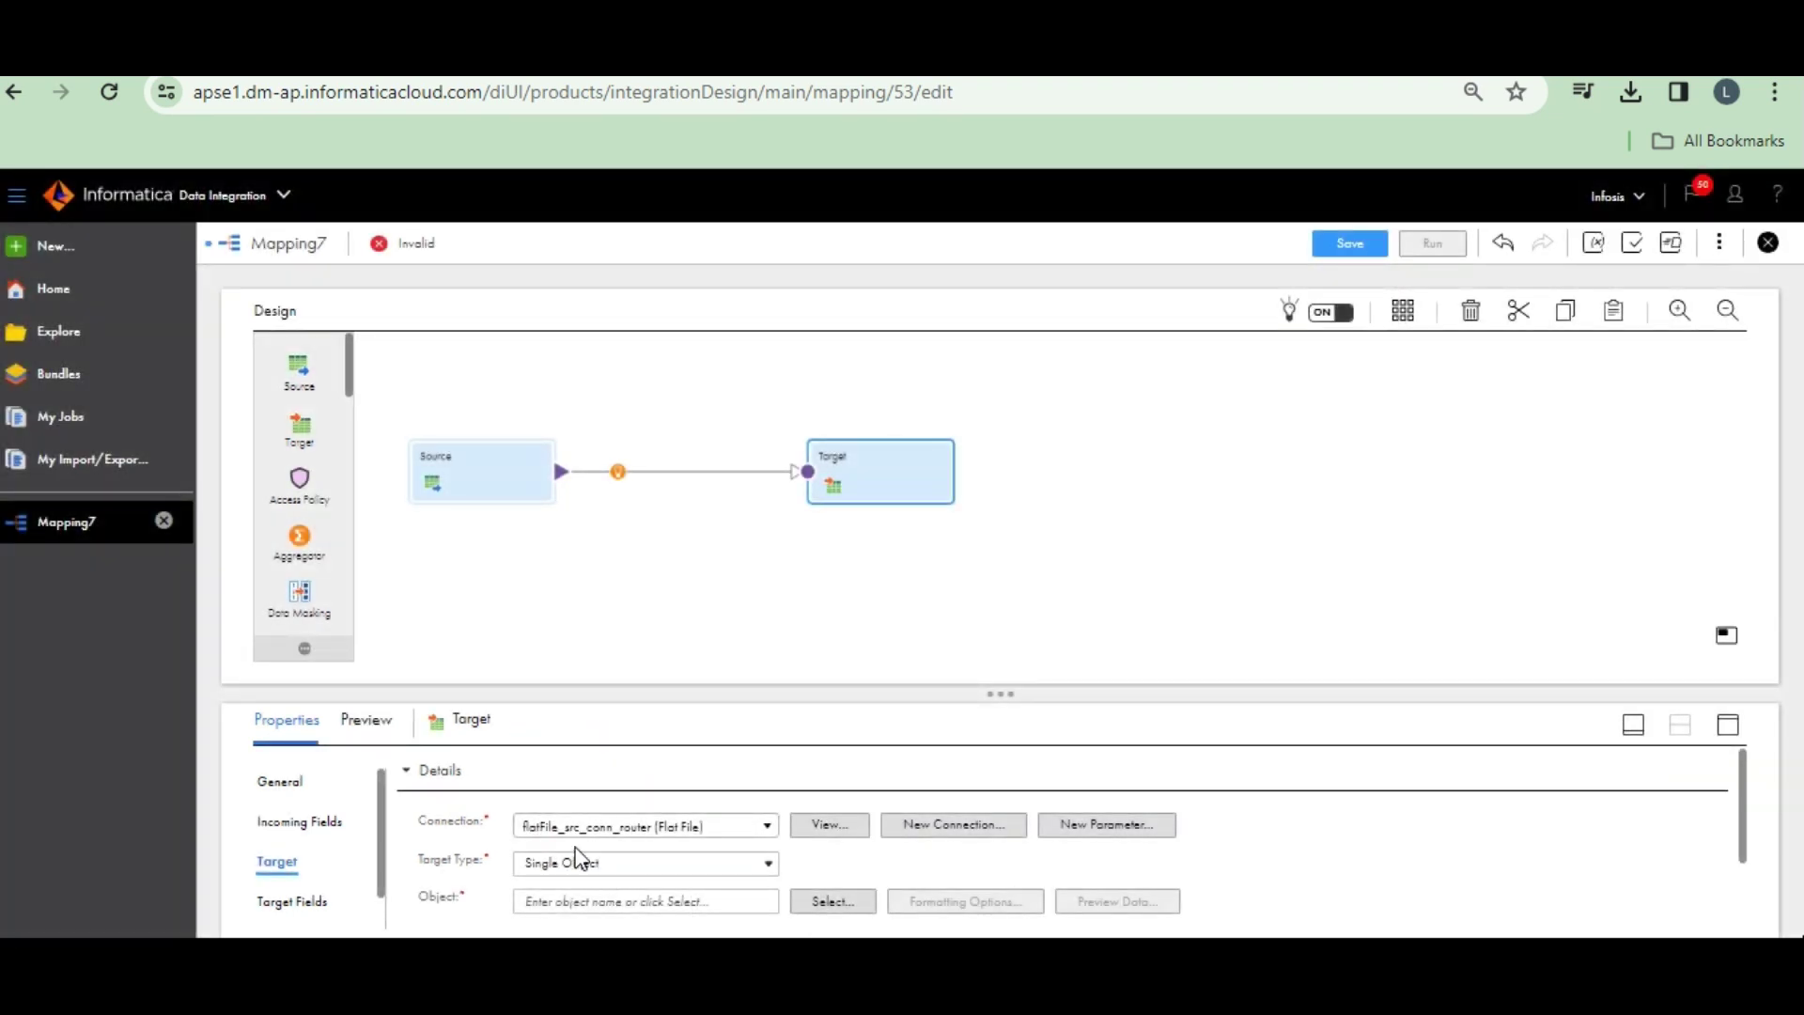
# - Choose the existing file vertical_macro.csv as the object of the Target transformation
pyautogui.click(824, 904)
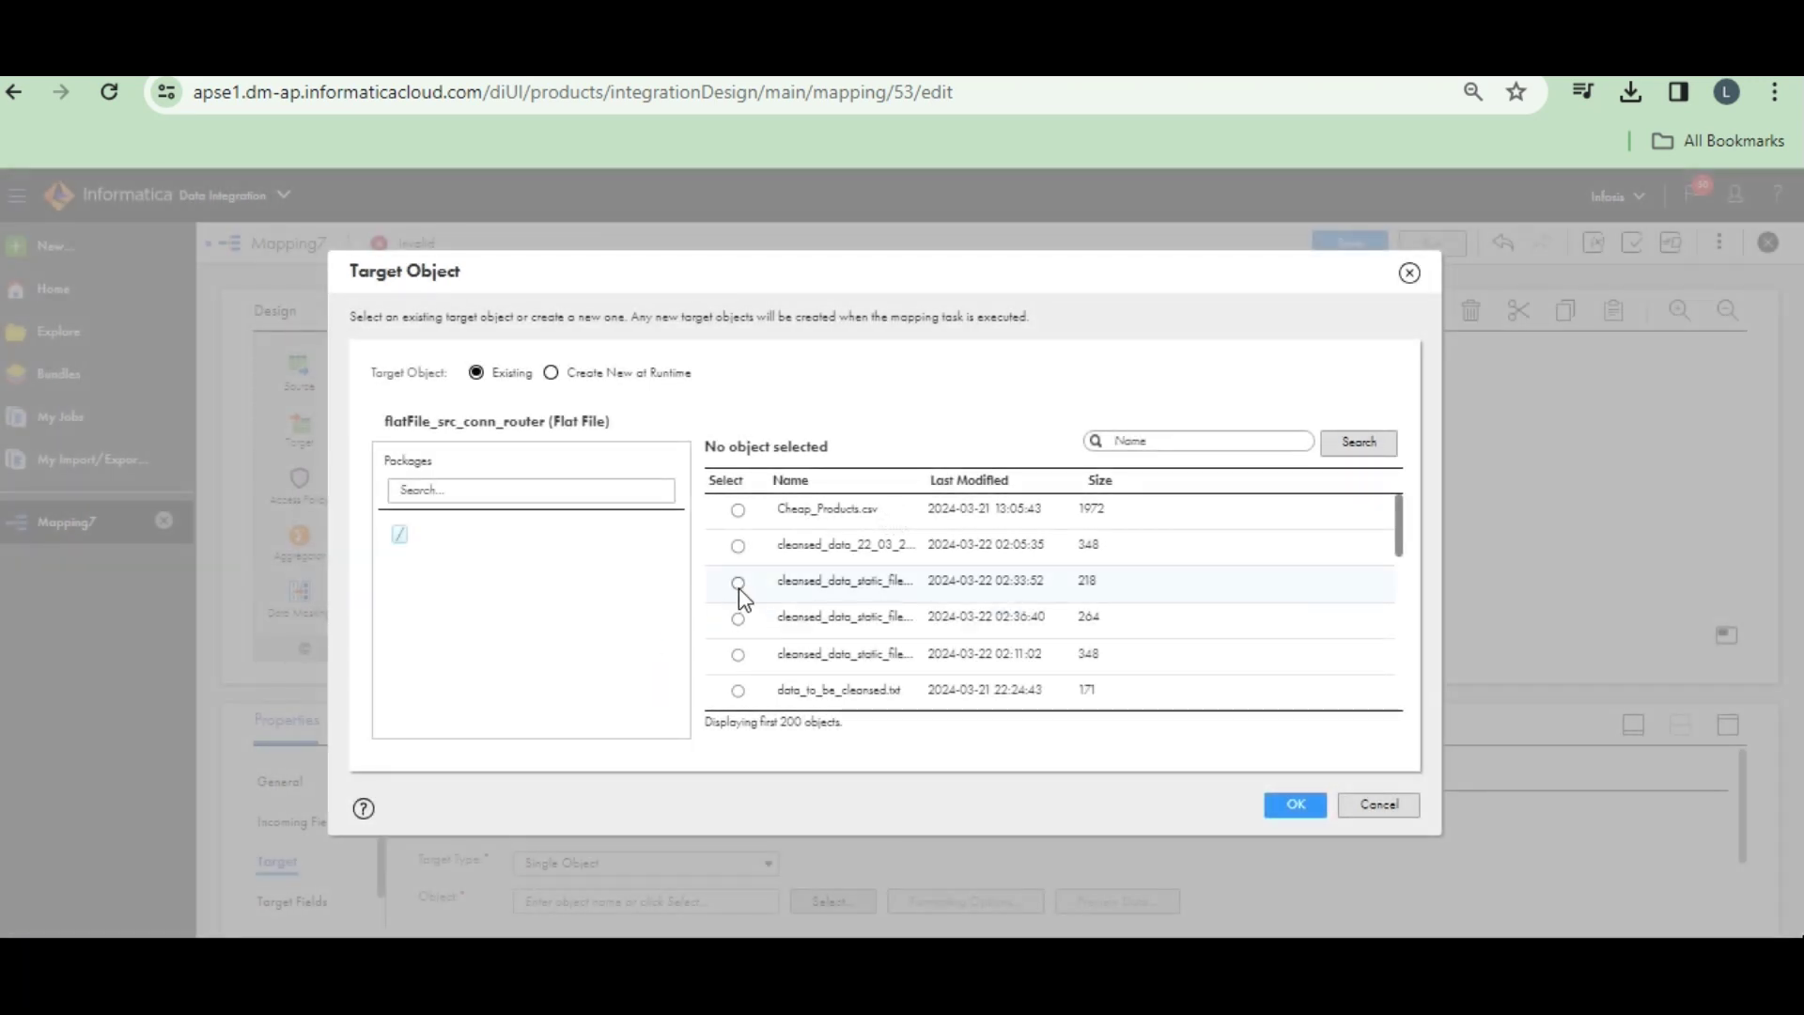
pyautogui.scroll(-5, 743, 597)
pyautogui.click(737, 687)
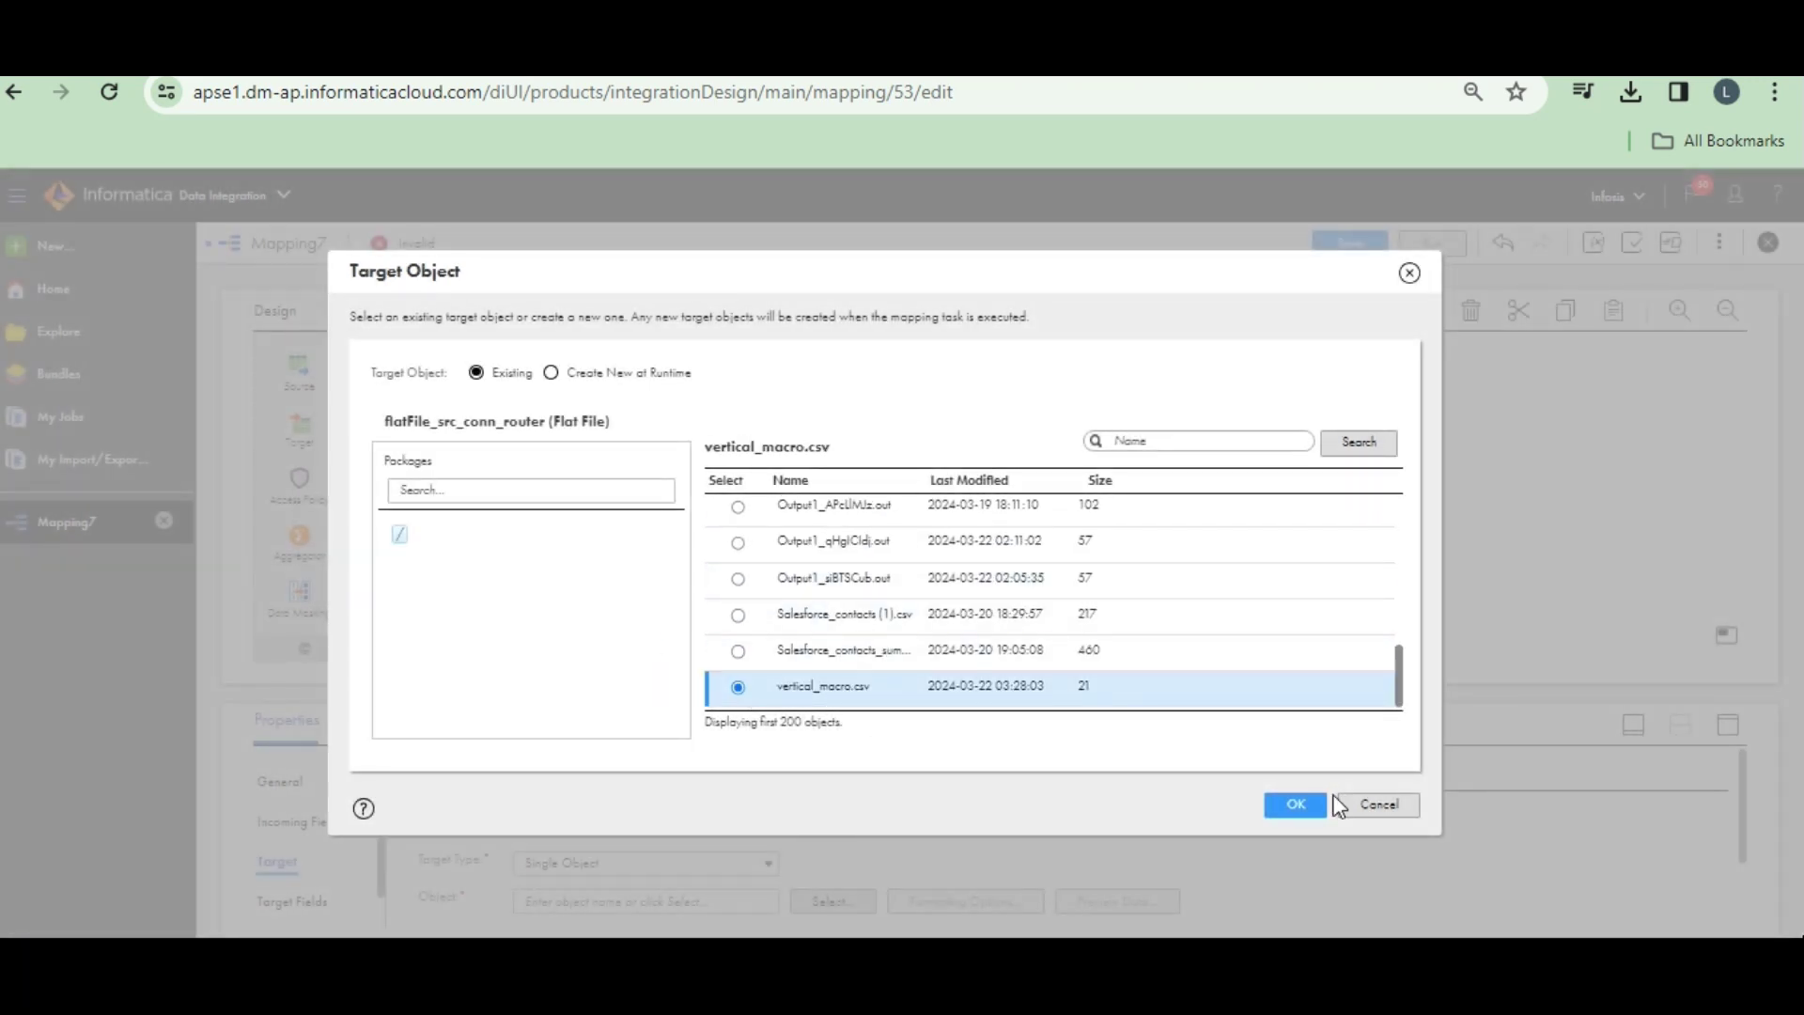
pyautogui.click(1280, 804)
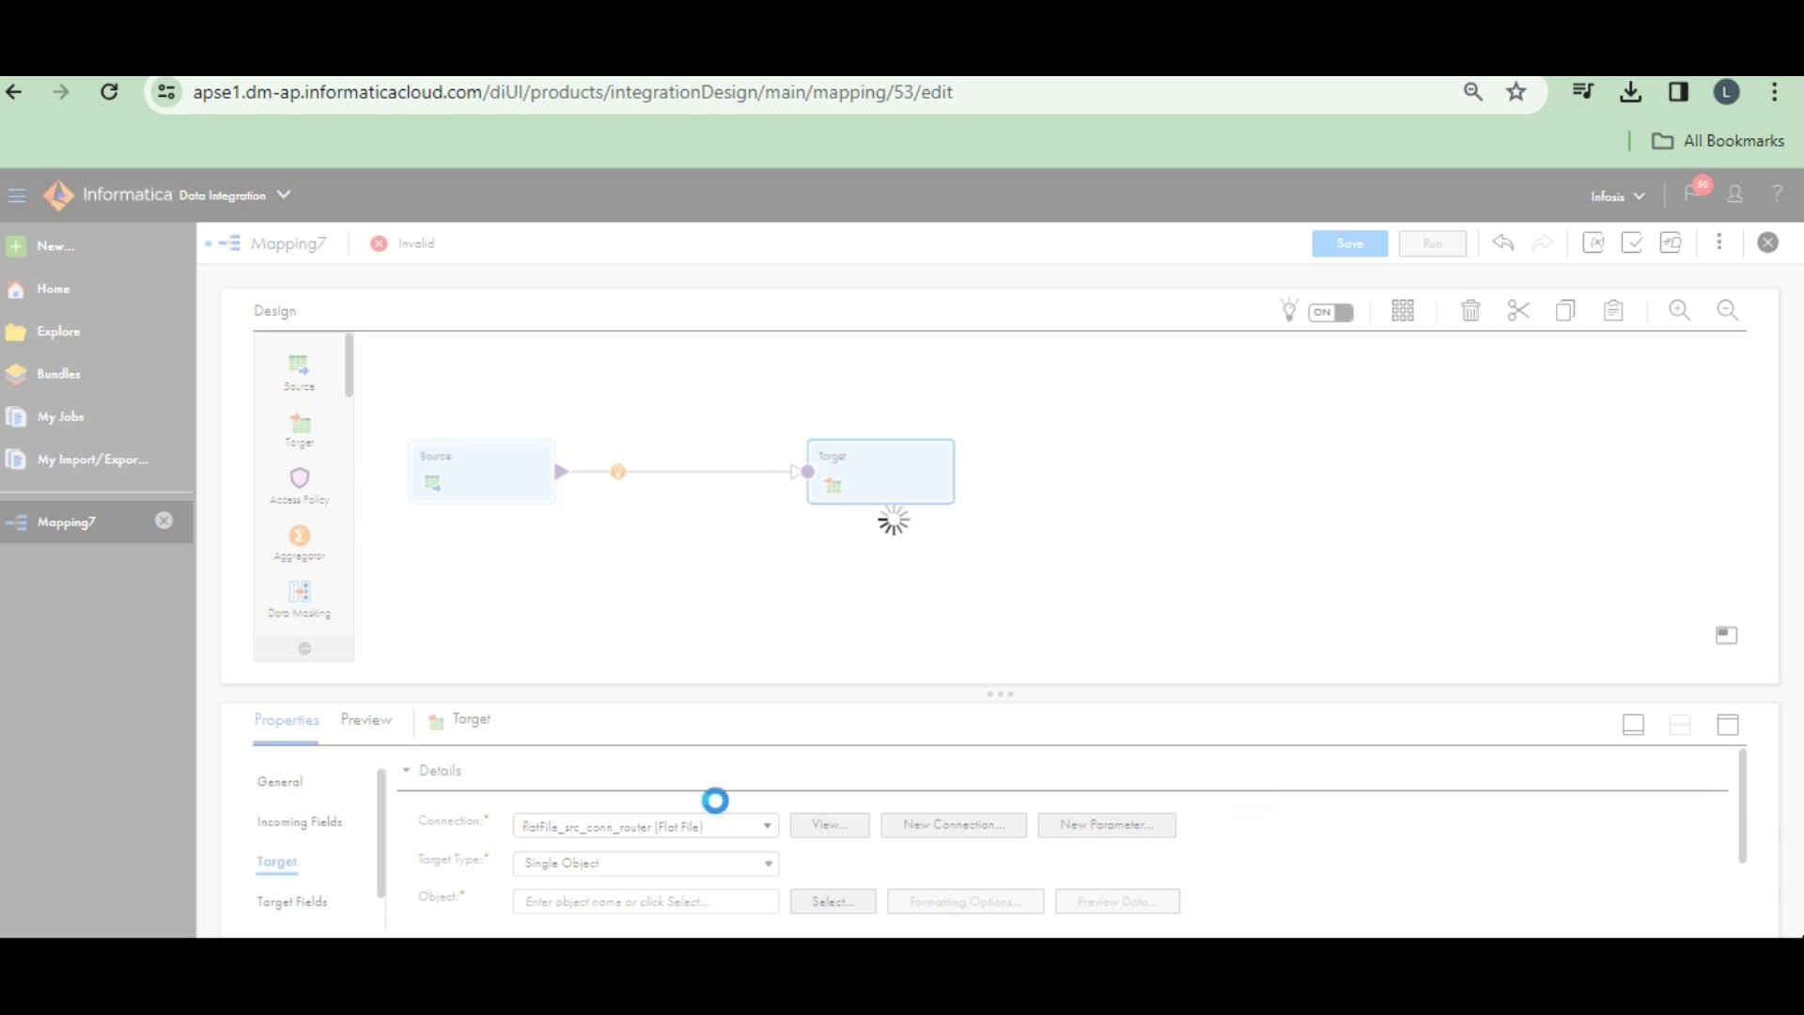
pyautogui.scroll(-2, 765, 865)
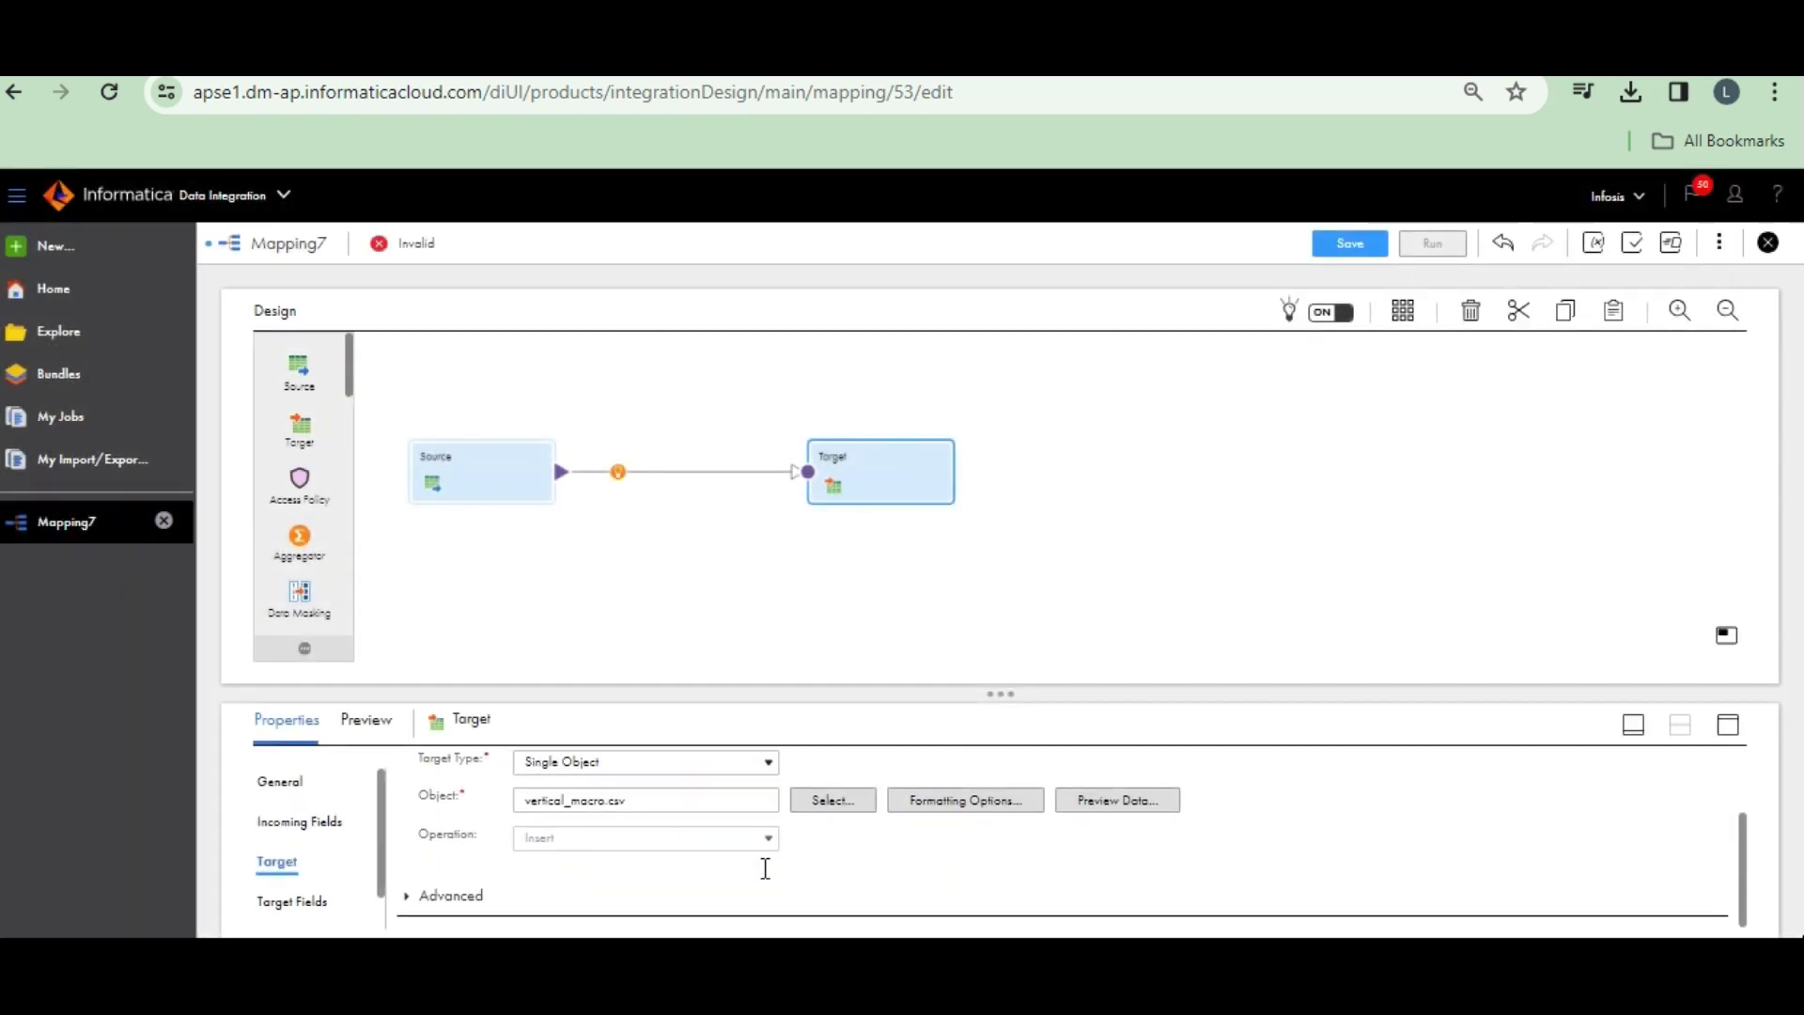
pyautogui.scroll(2, 725, 862)
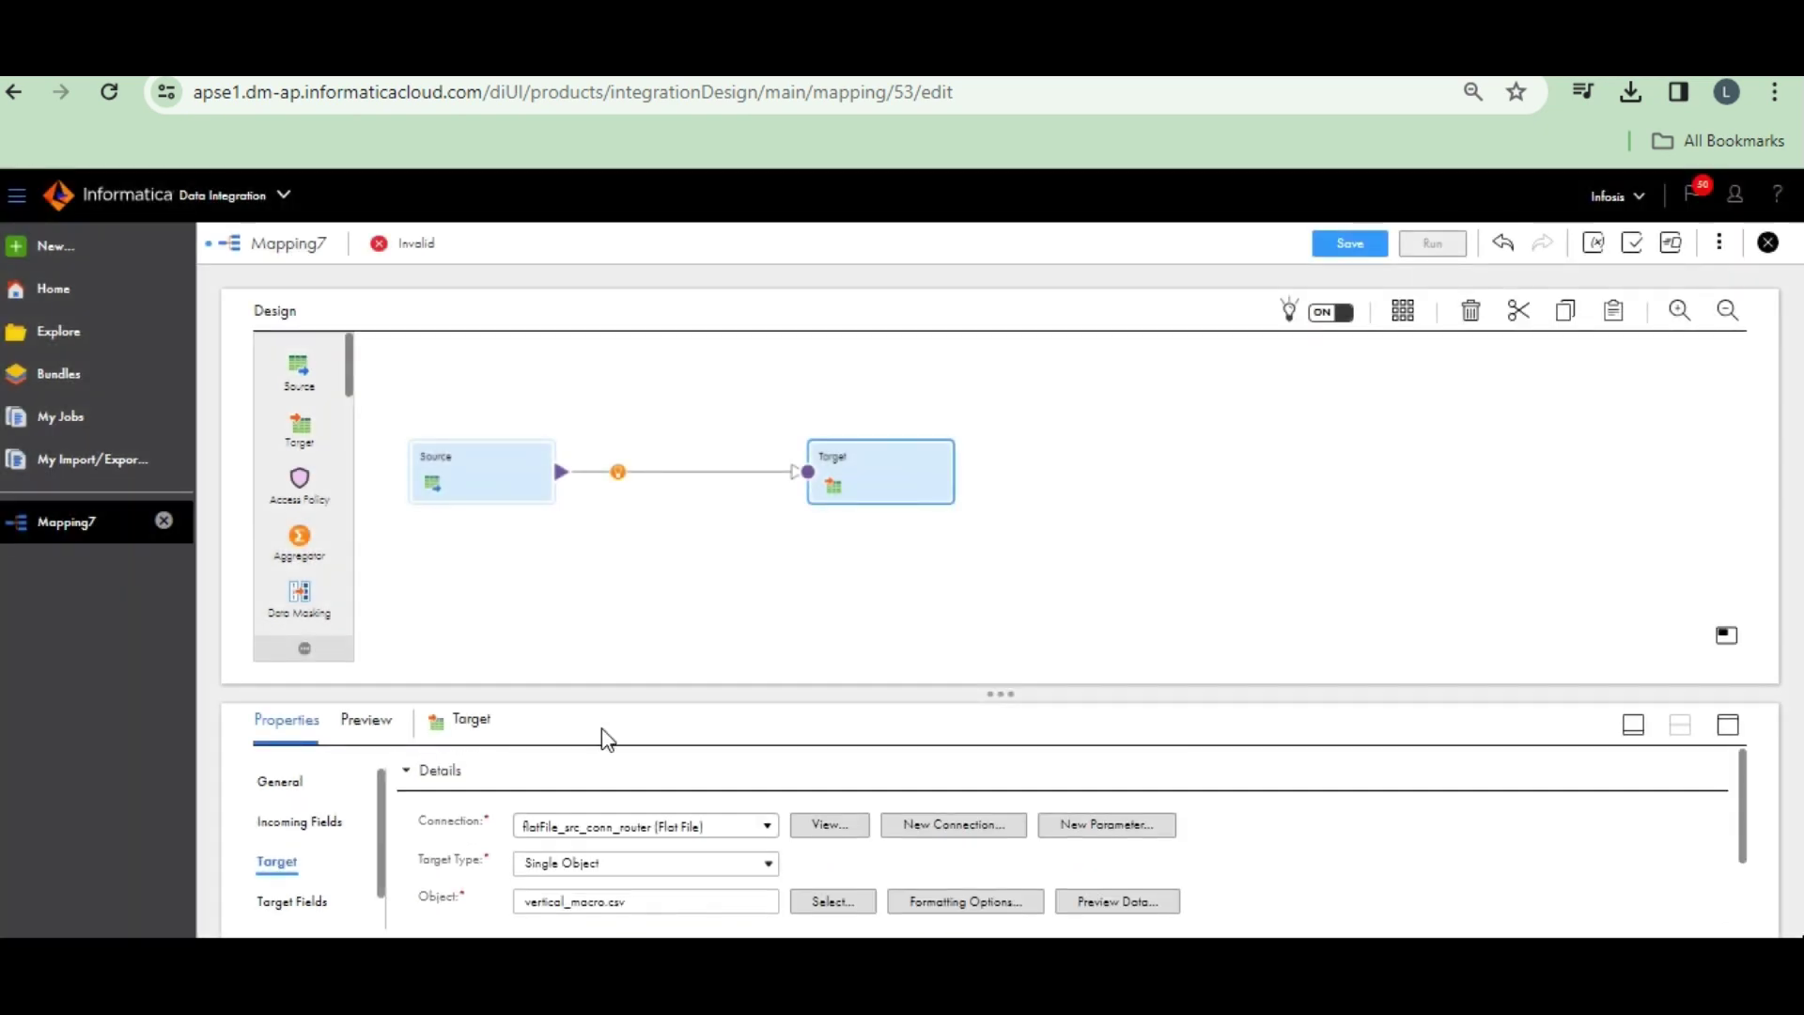
# - Insert an Expression transformation between Source and Target and show its expression settings maximized
pyautogui.click(617, 473)
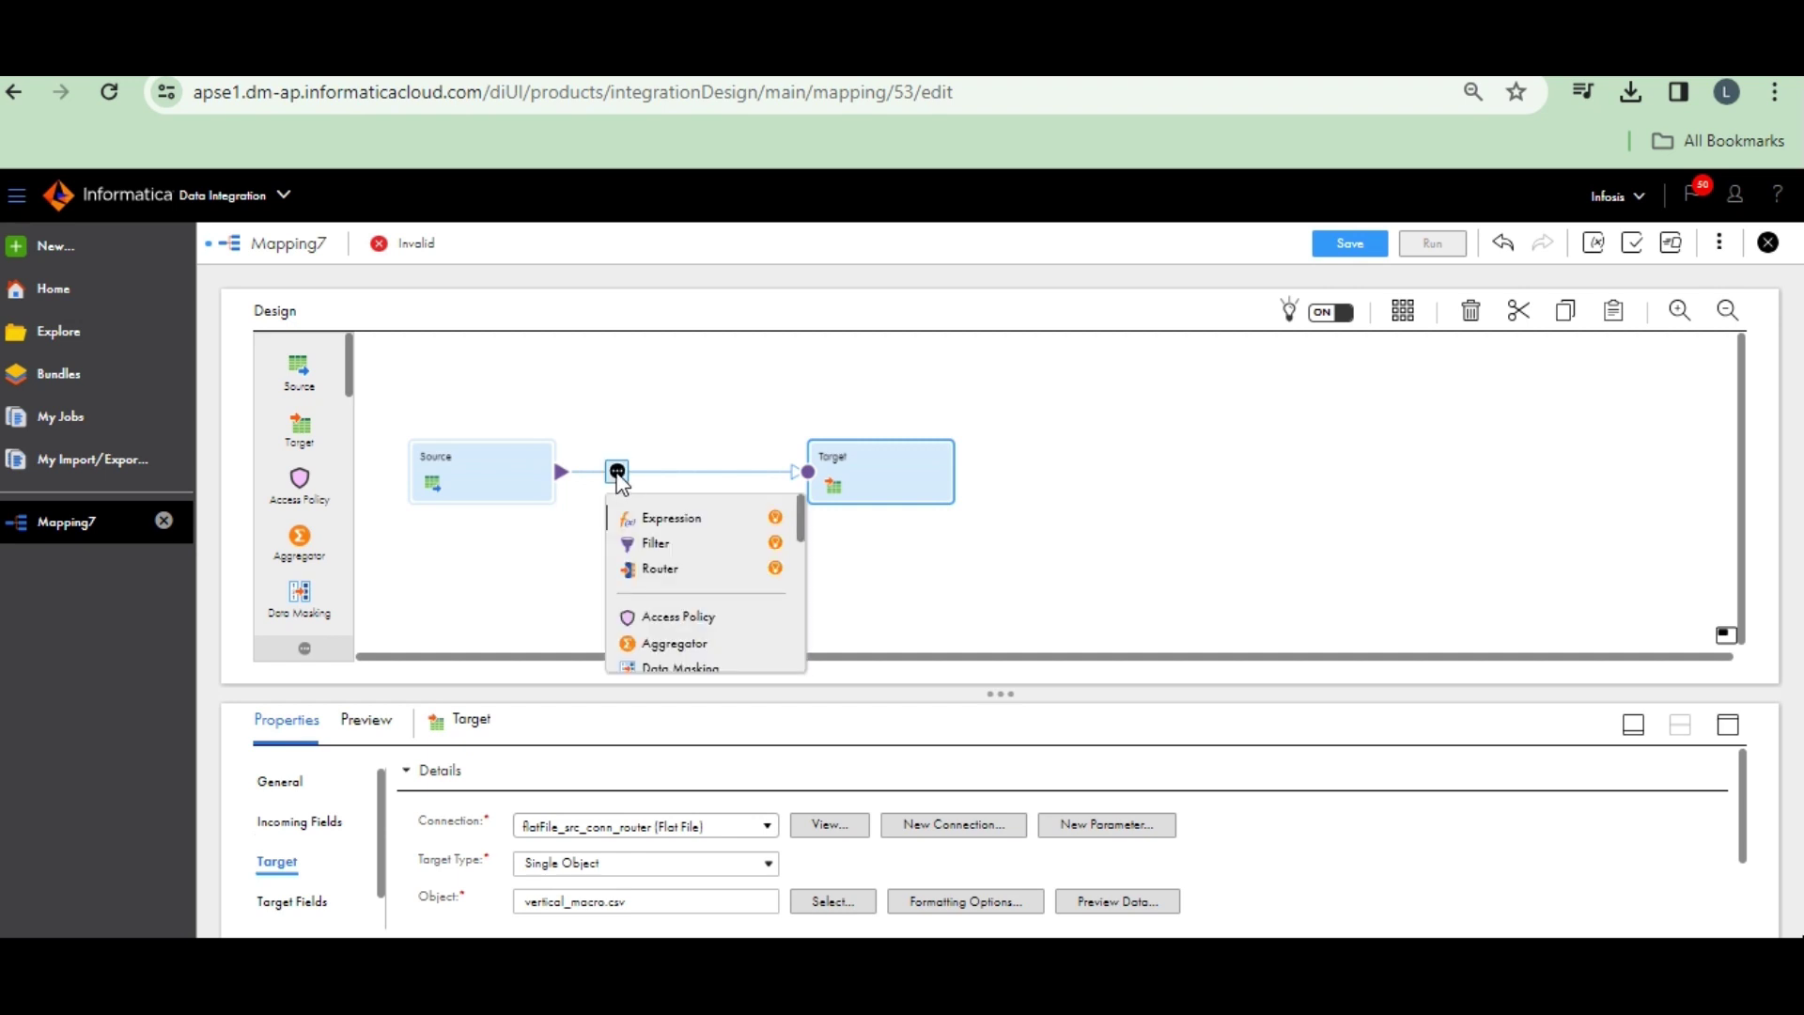
pyautogui.click(663, 518)
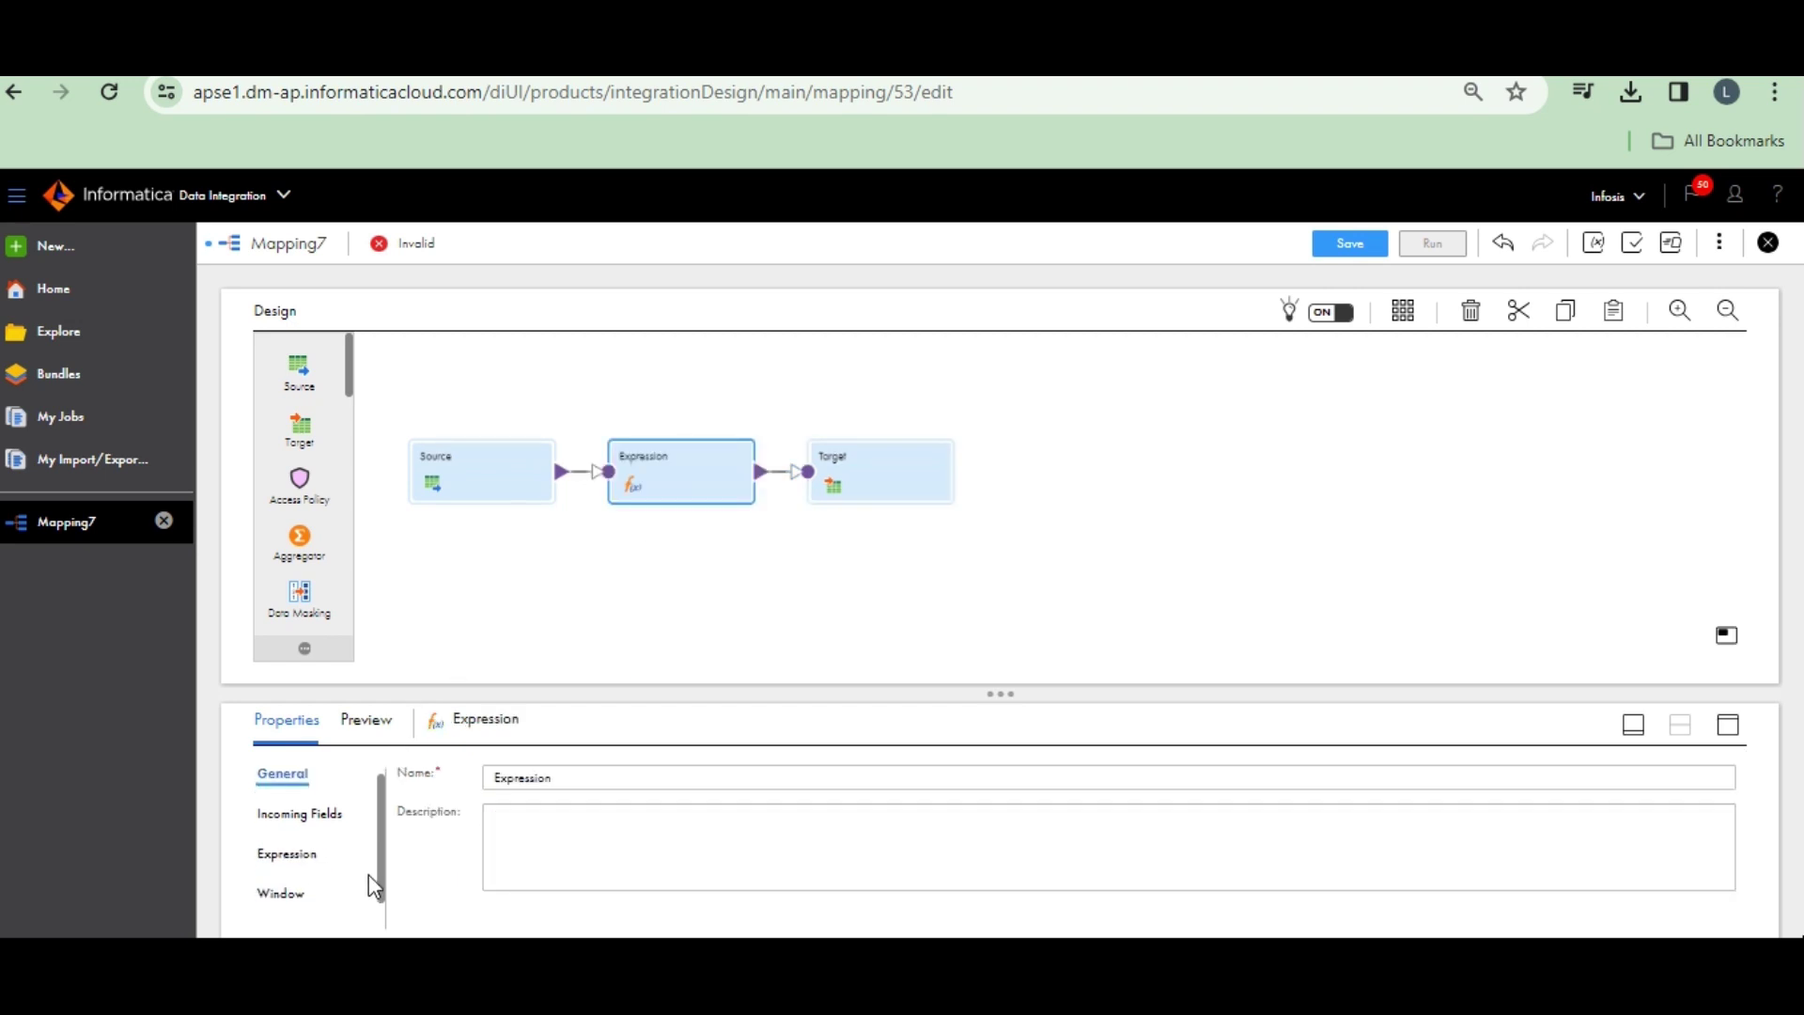
pyautogui.scroll(-1, 368, 873)
pyautogui.click(275, 824)
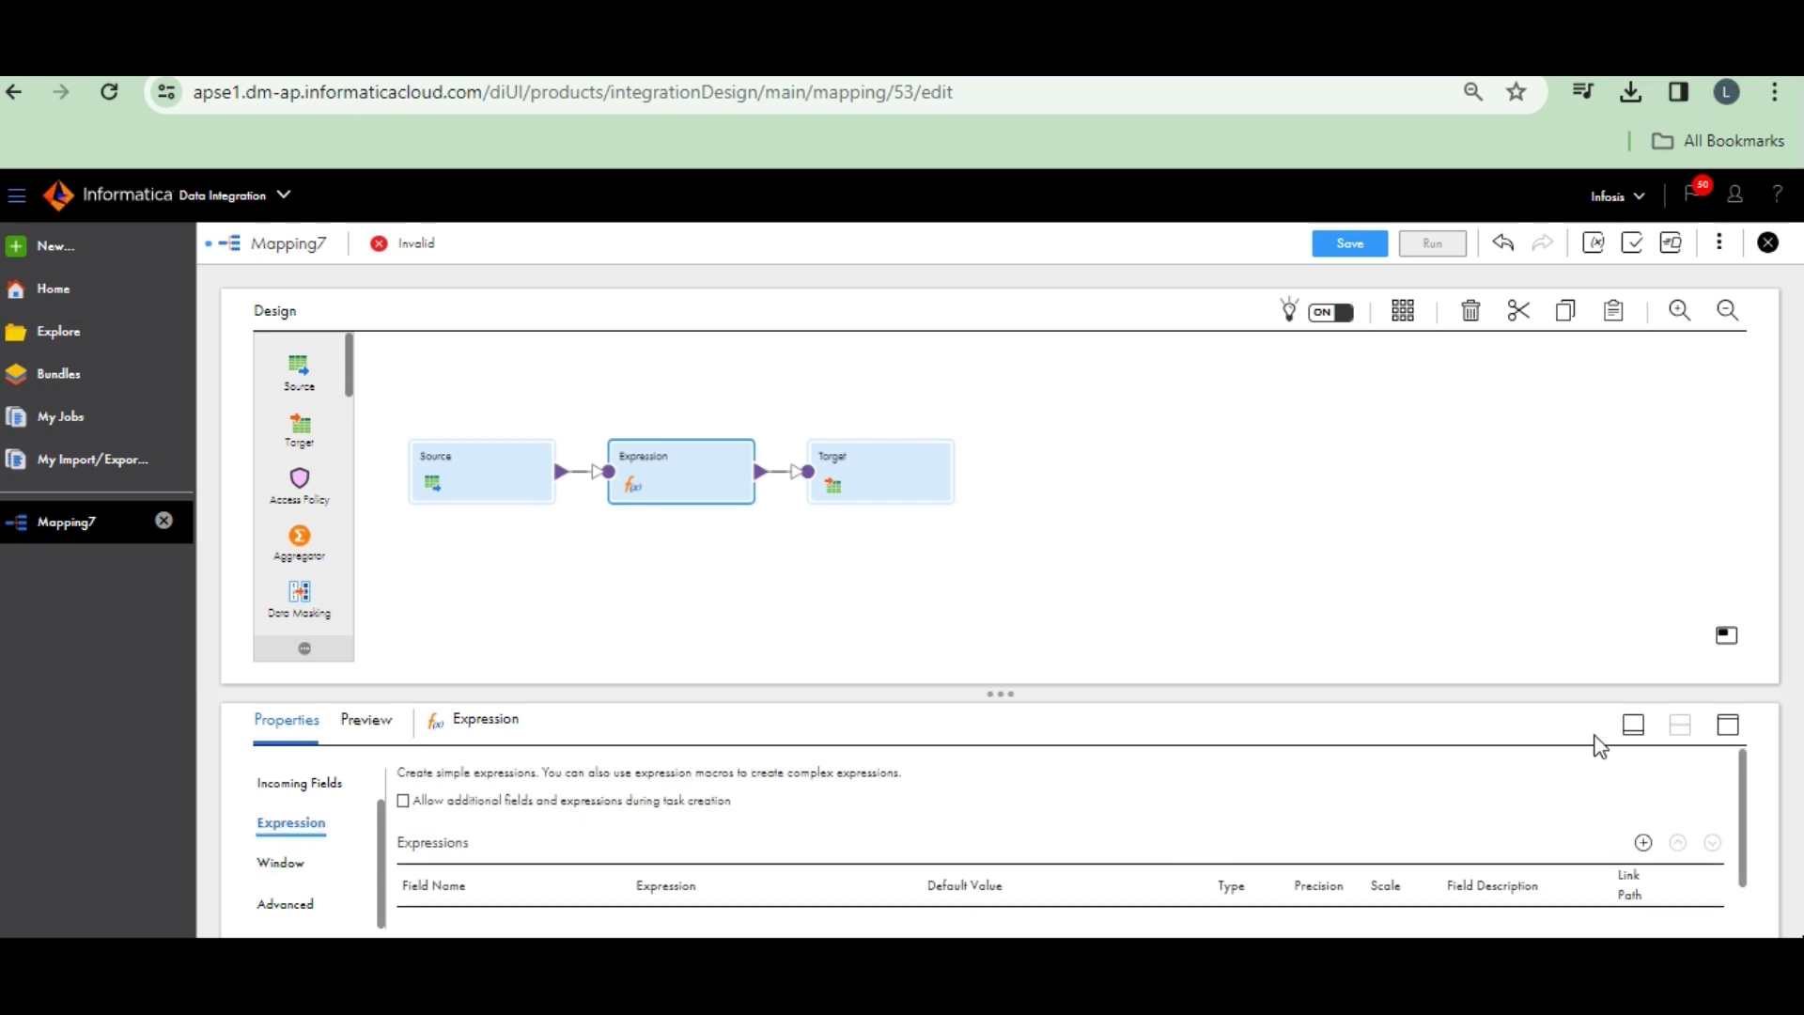
pyautogui.click(1729, 726)
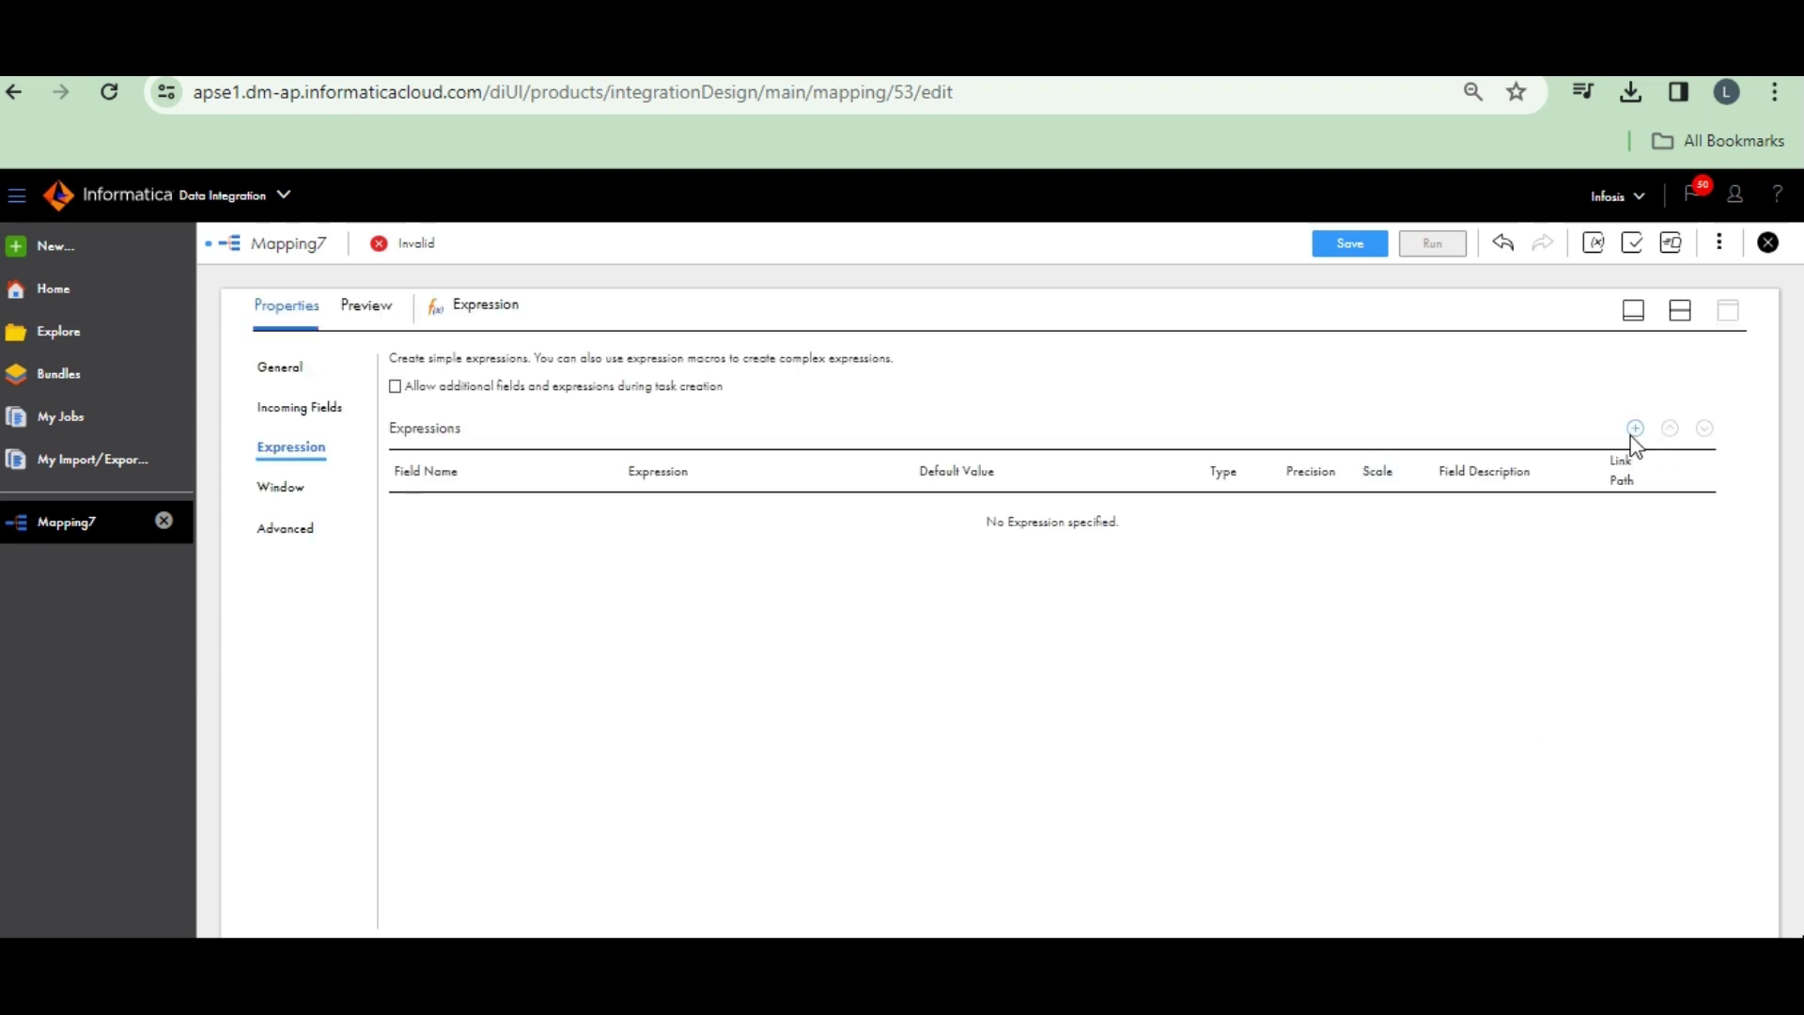
# - Add an input macro field named Source_Fields to the Expression transformation and configure it to take all incoming fields
pyautogui.click(1635, 428)
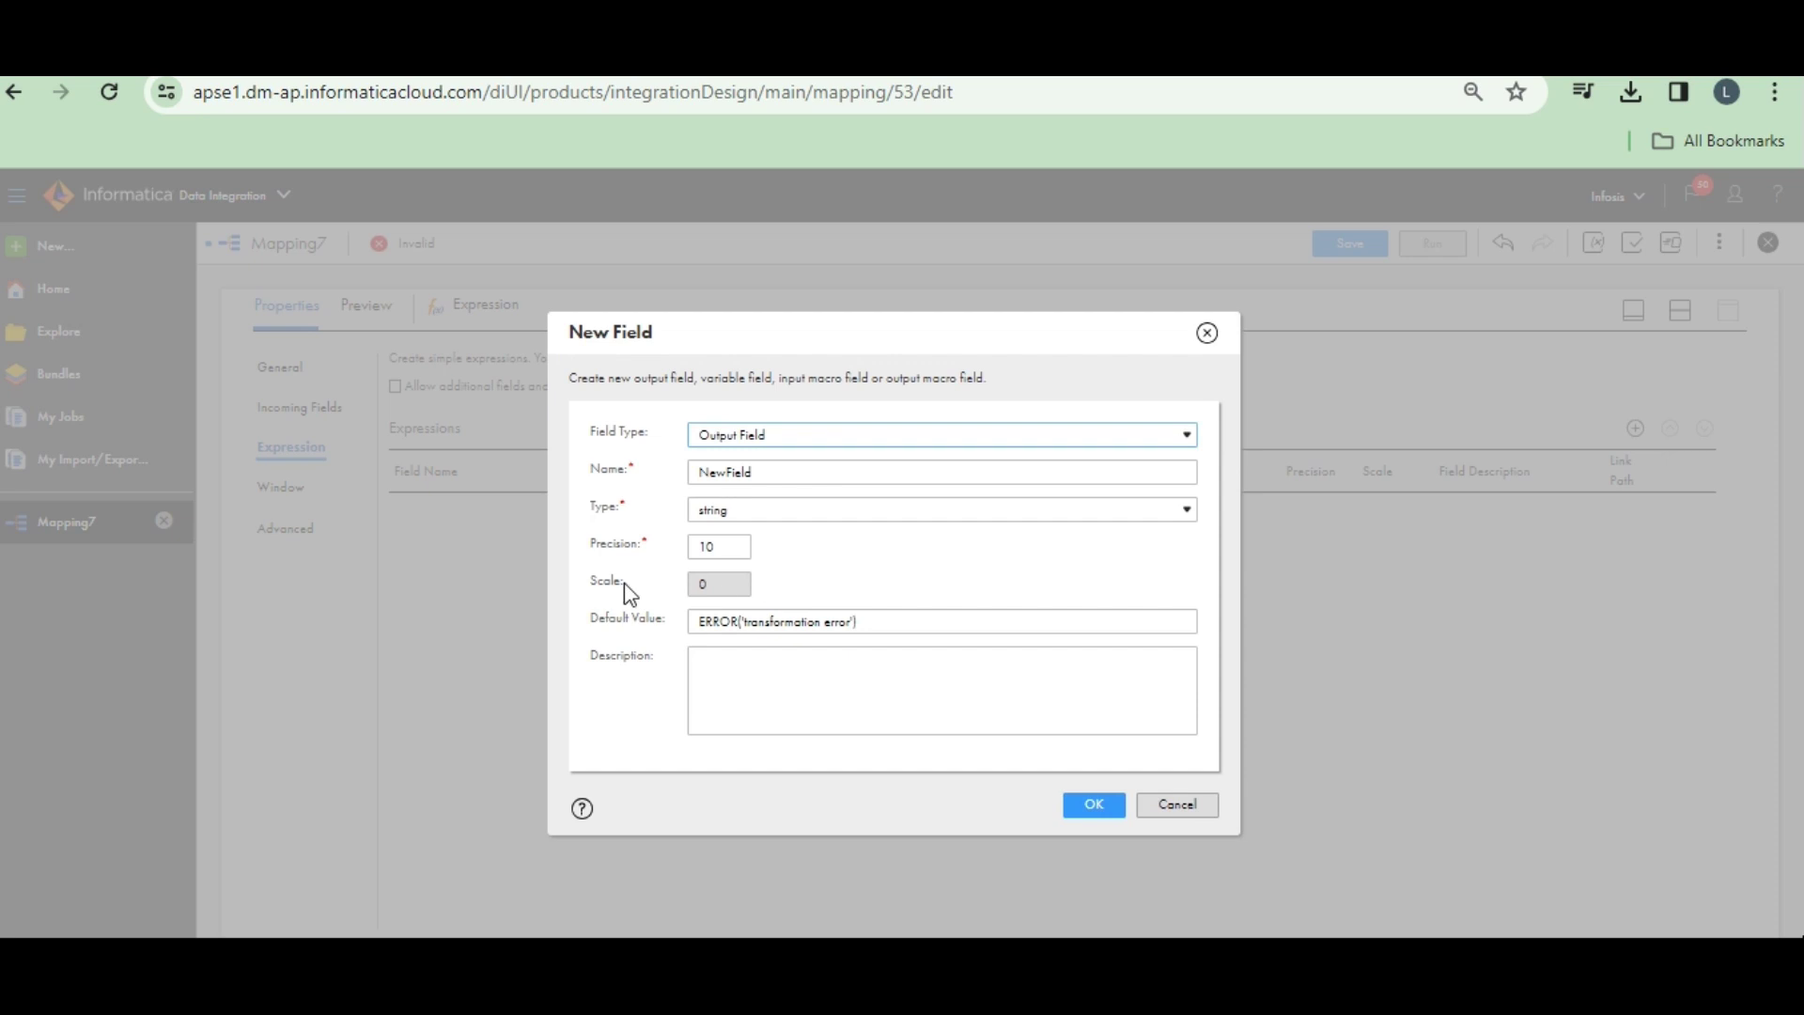
pyautogui.click(802, 436)
pyautogui.click(758, 493)
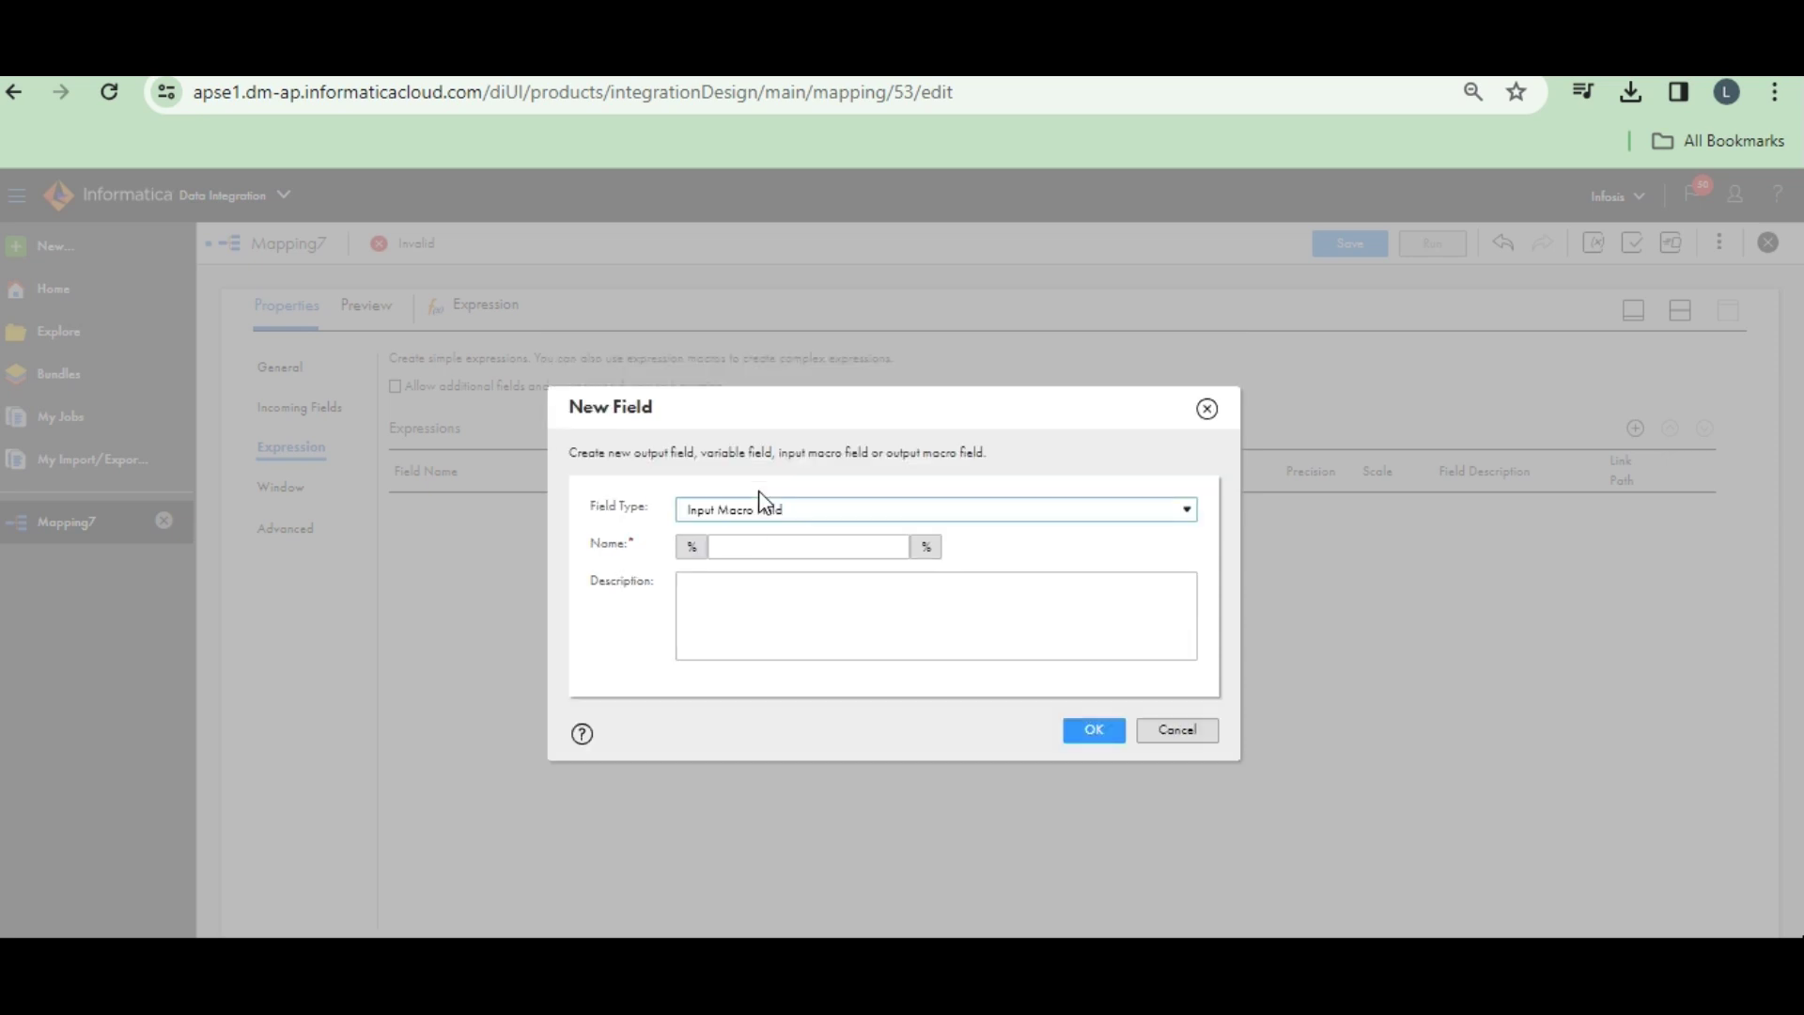
pyautogui.click(787, 546)
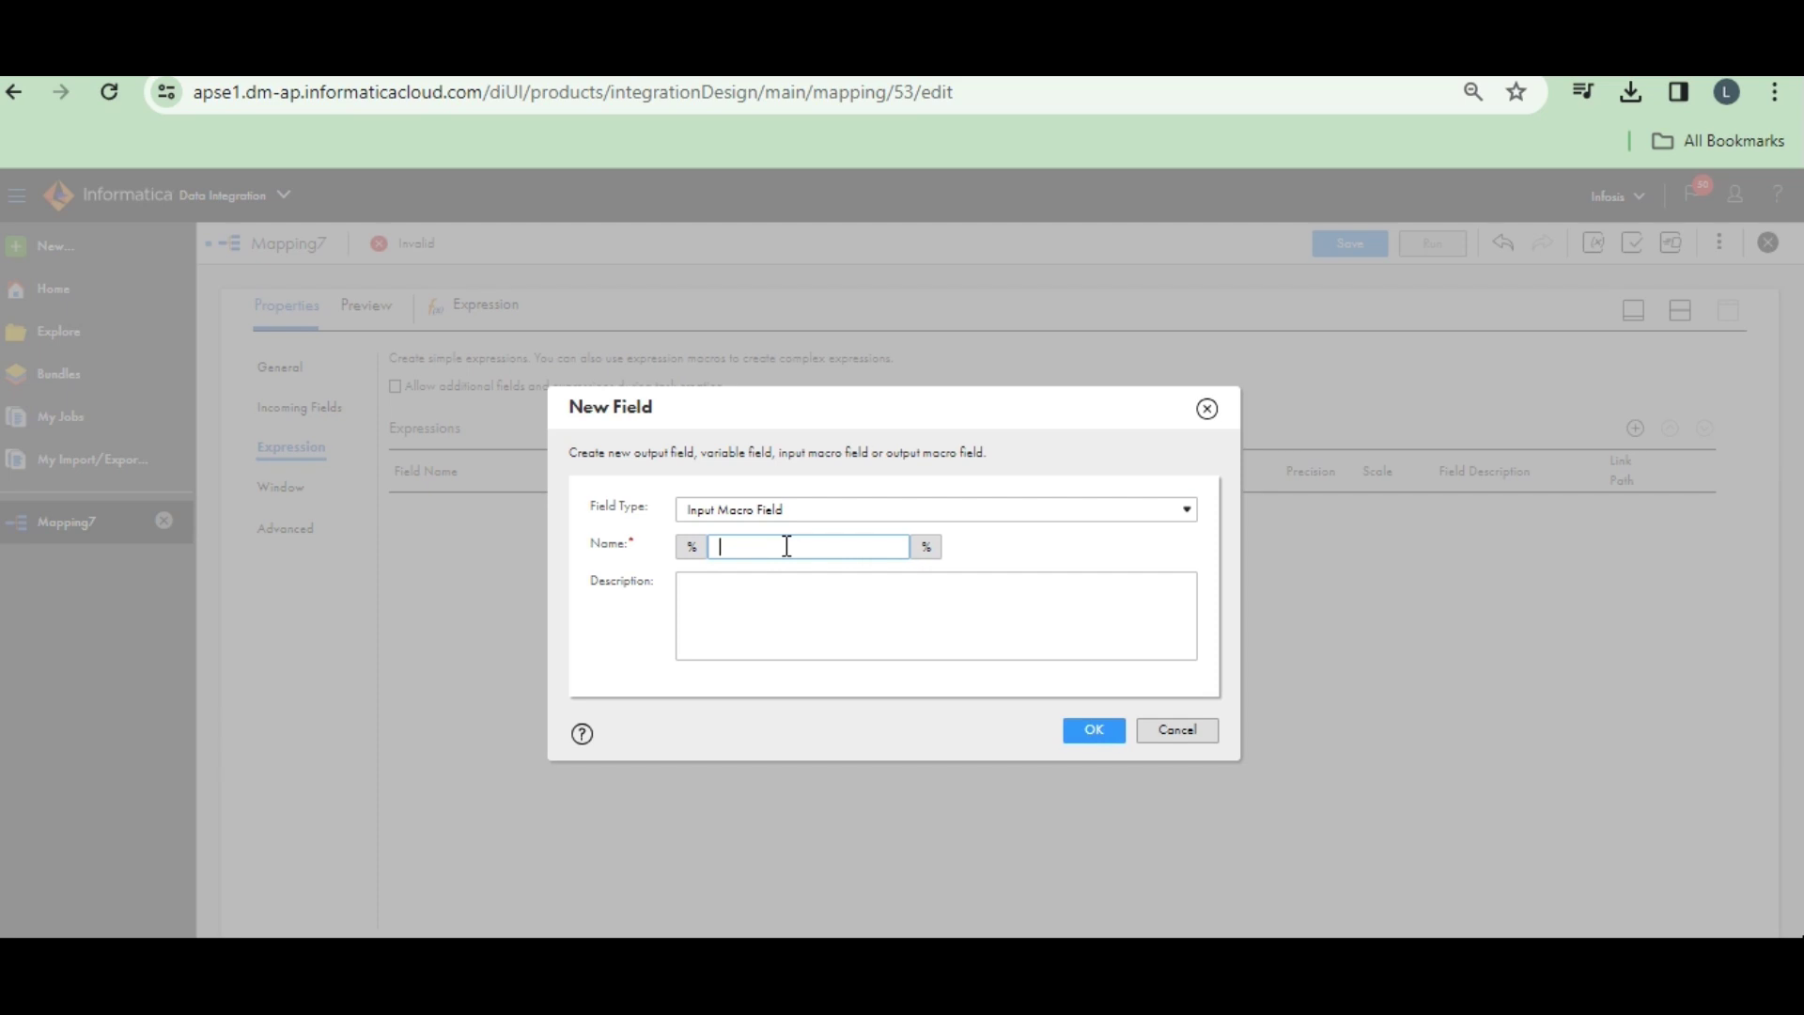
pyautogui.write('D')
pyautogui.write('S')
pyautogui.write('ource_')
pyautogui.write('F')
pyautogui.write('ields')
pyautogui.click(1088, 731)
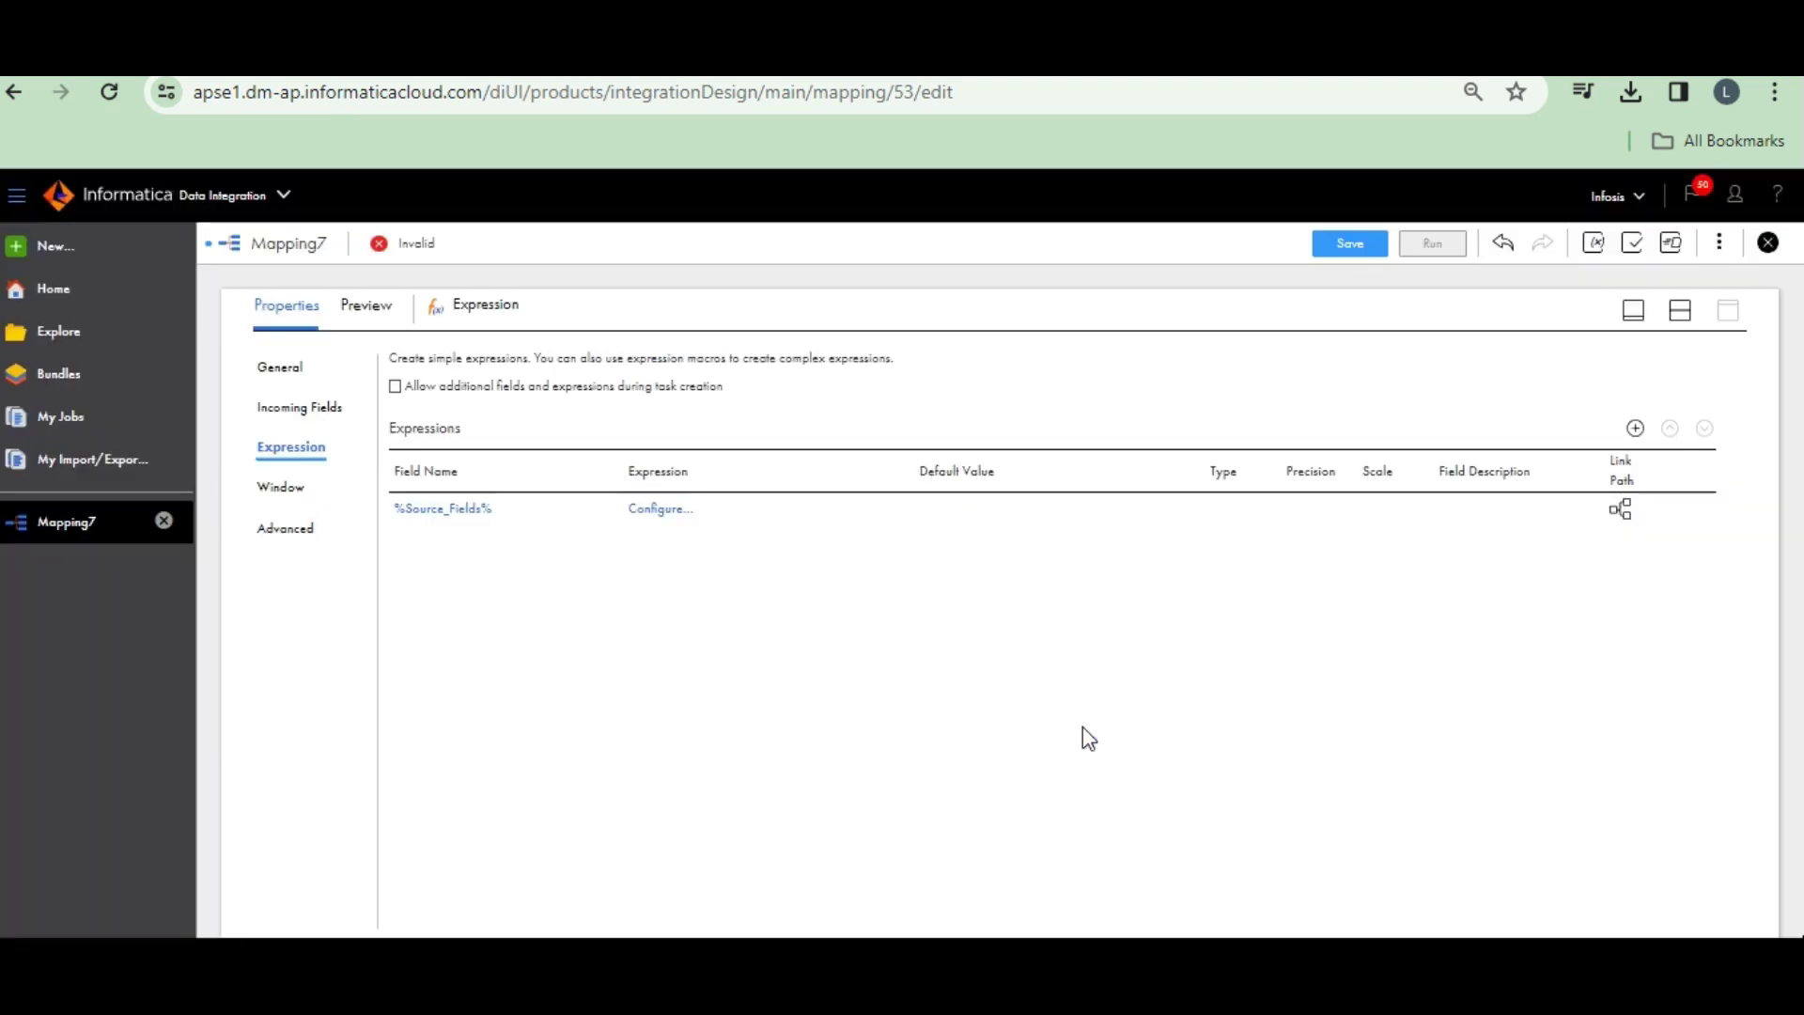
pyautogui.click(661, 508)
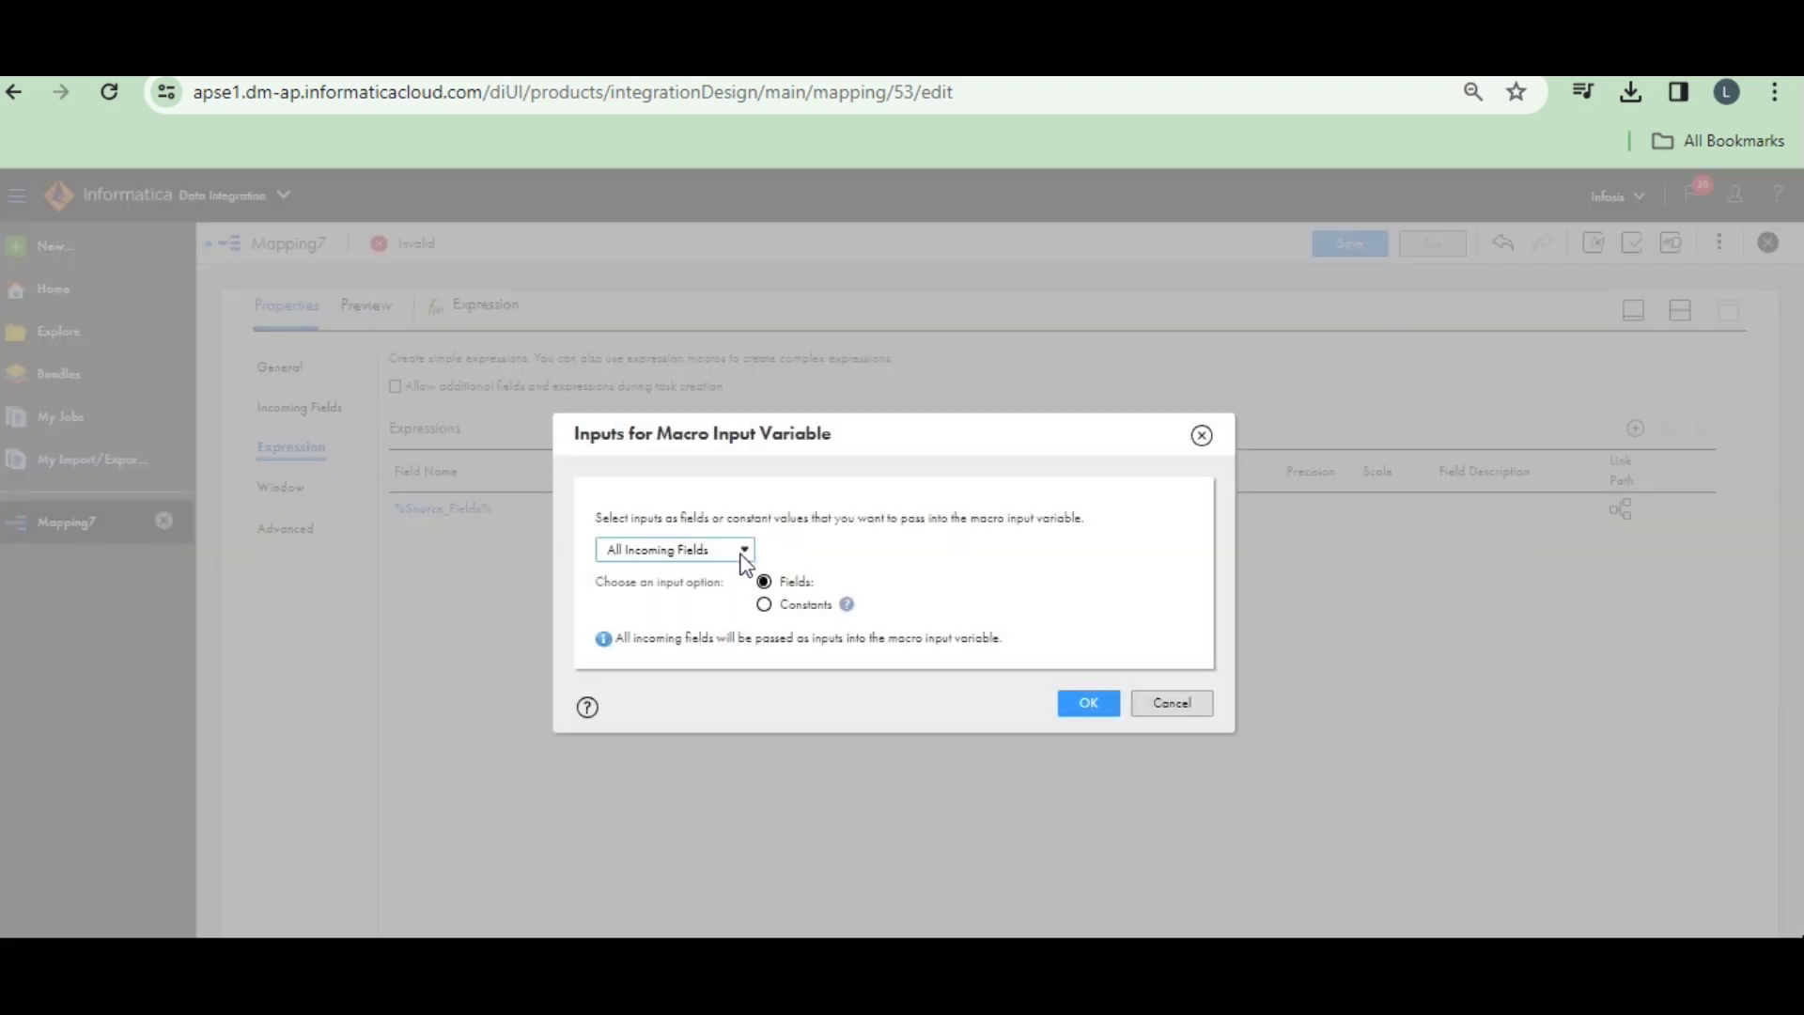
pyautogui.click(1082, 703)
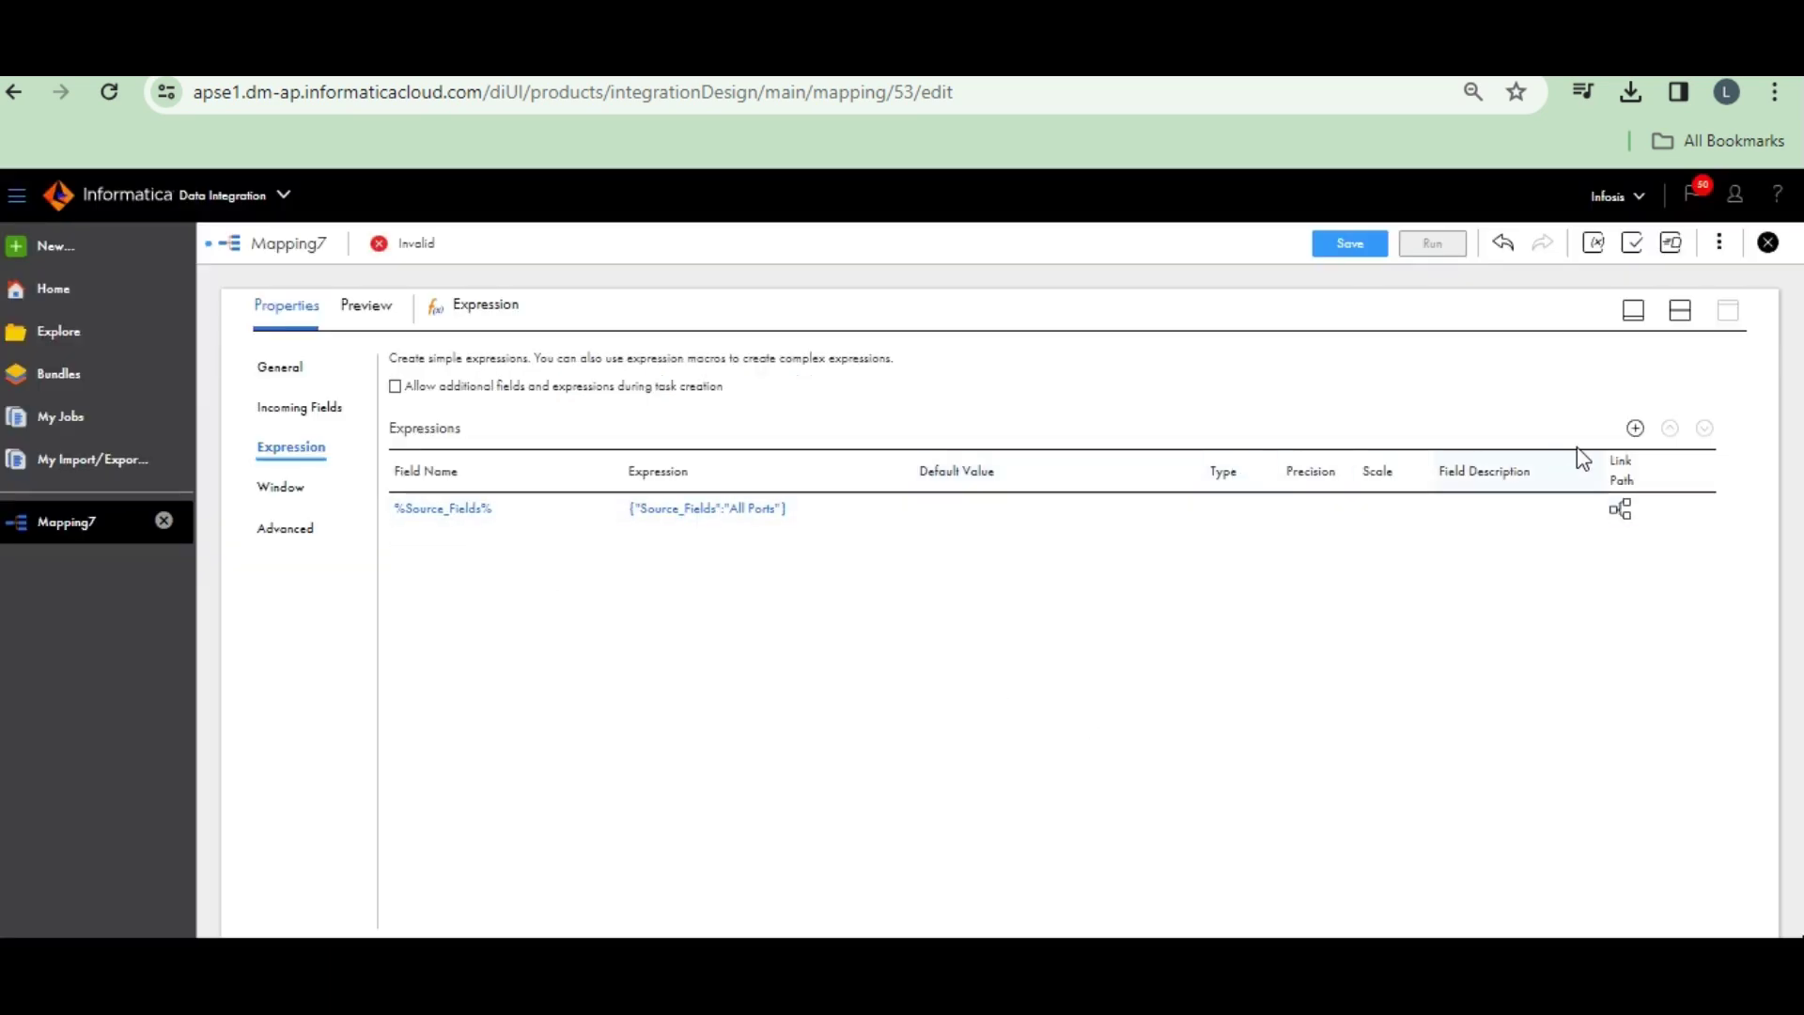
# - Add an output field named null_filter of type integer to the Expression transformation
pyautogui.click(1635, 428)
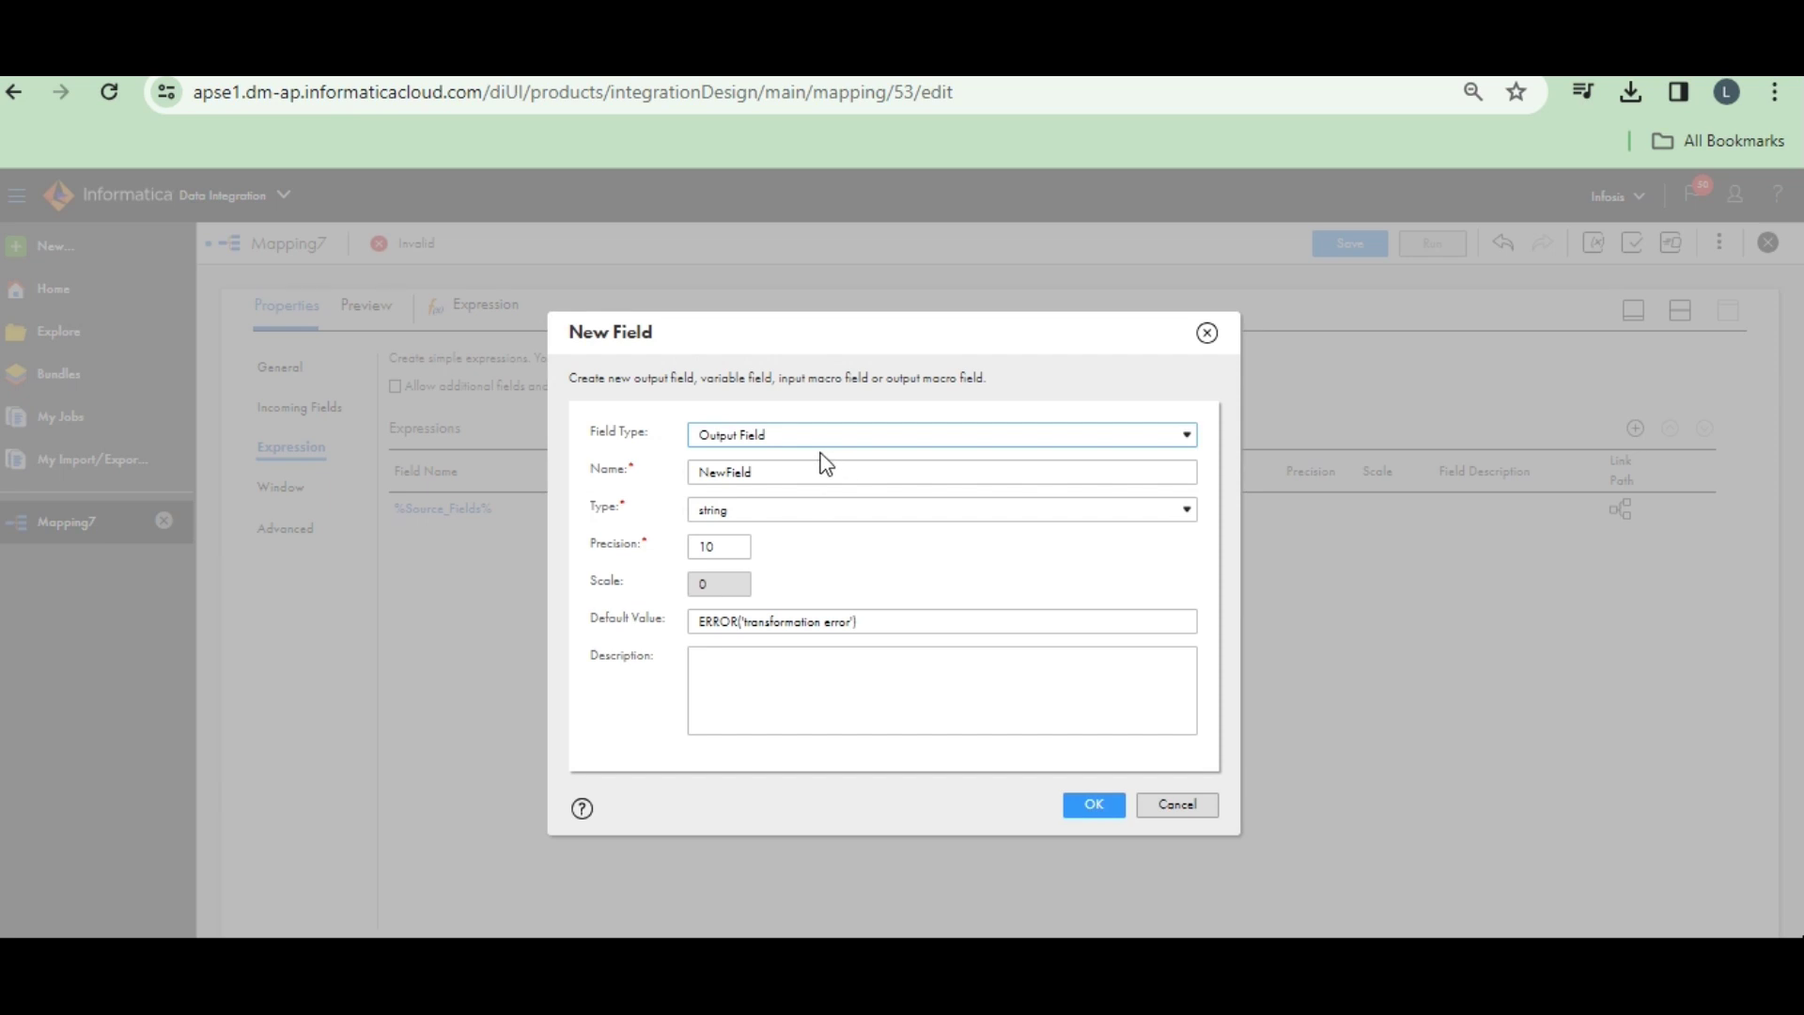
pyautogui.click(812, 435)
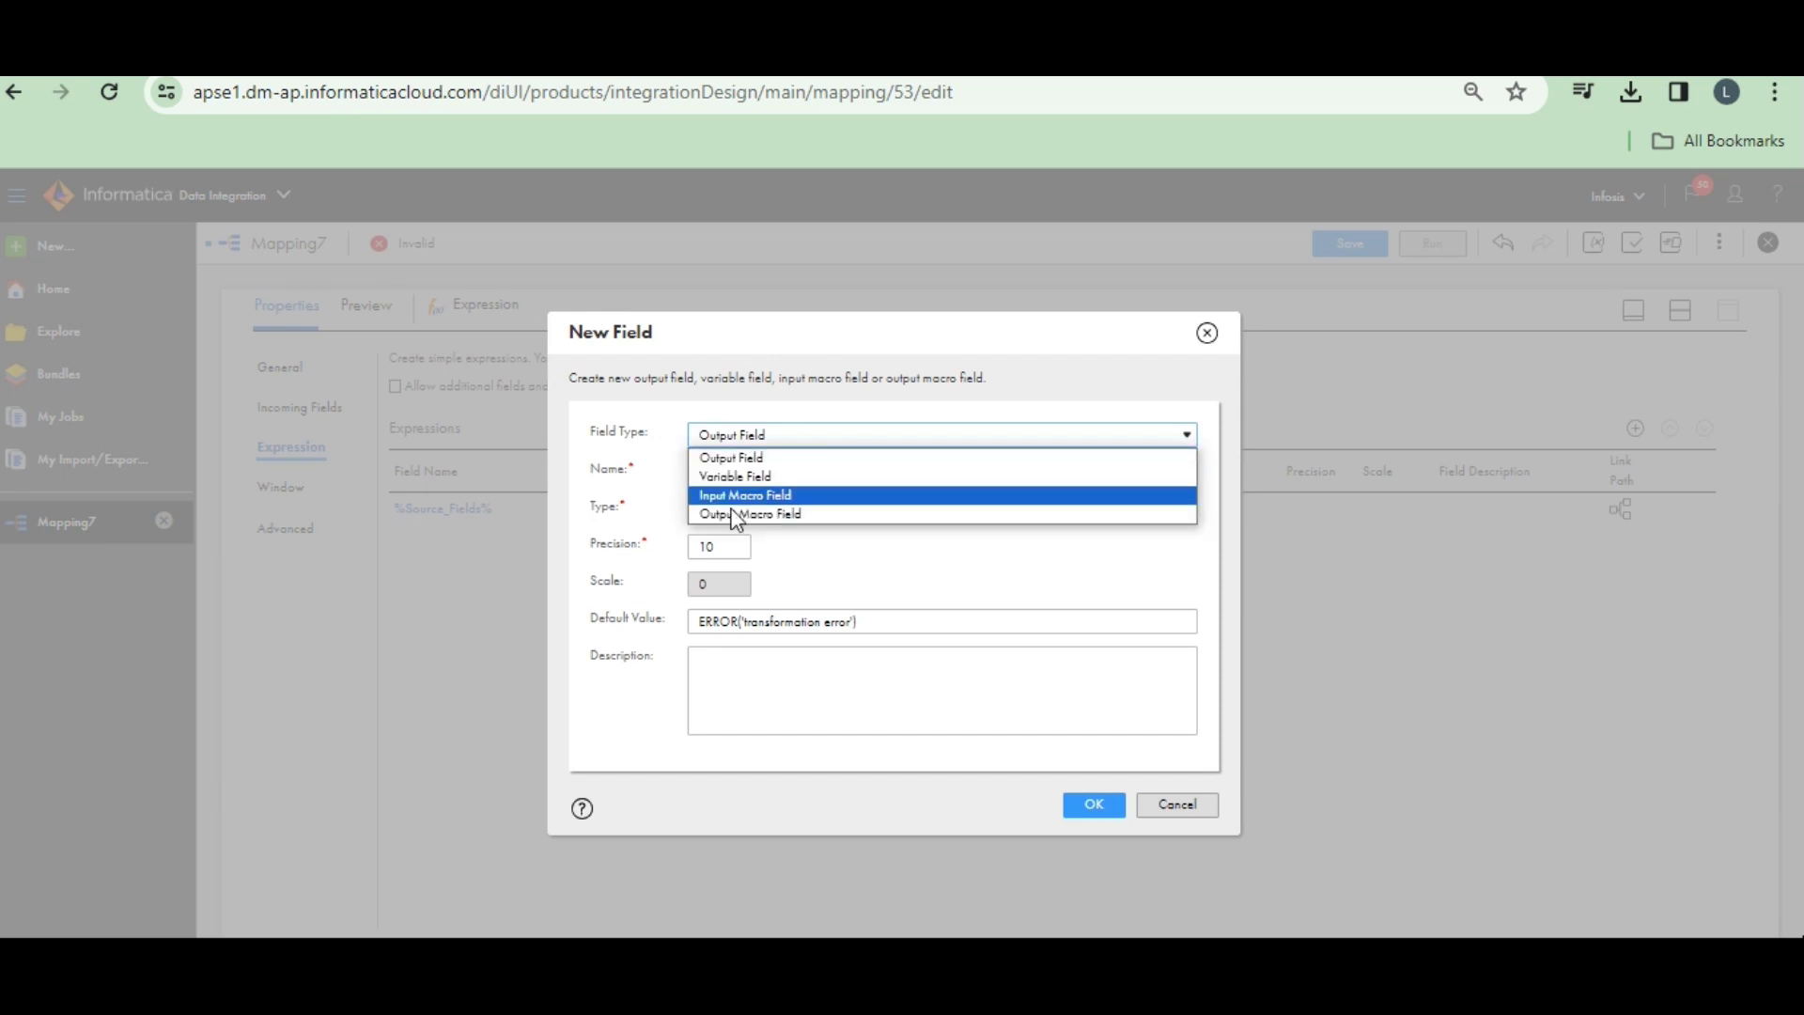
pyautogui.click(823, 445)
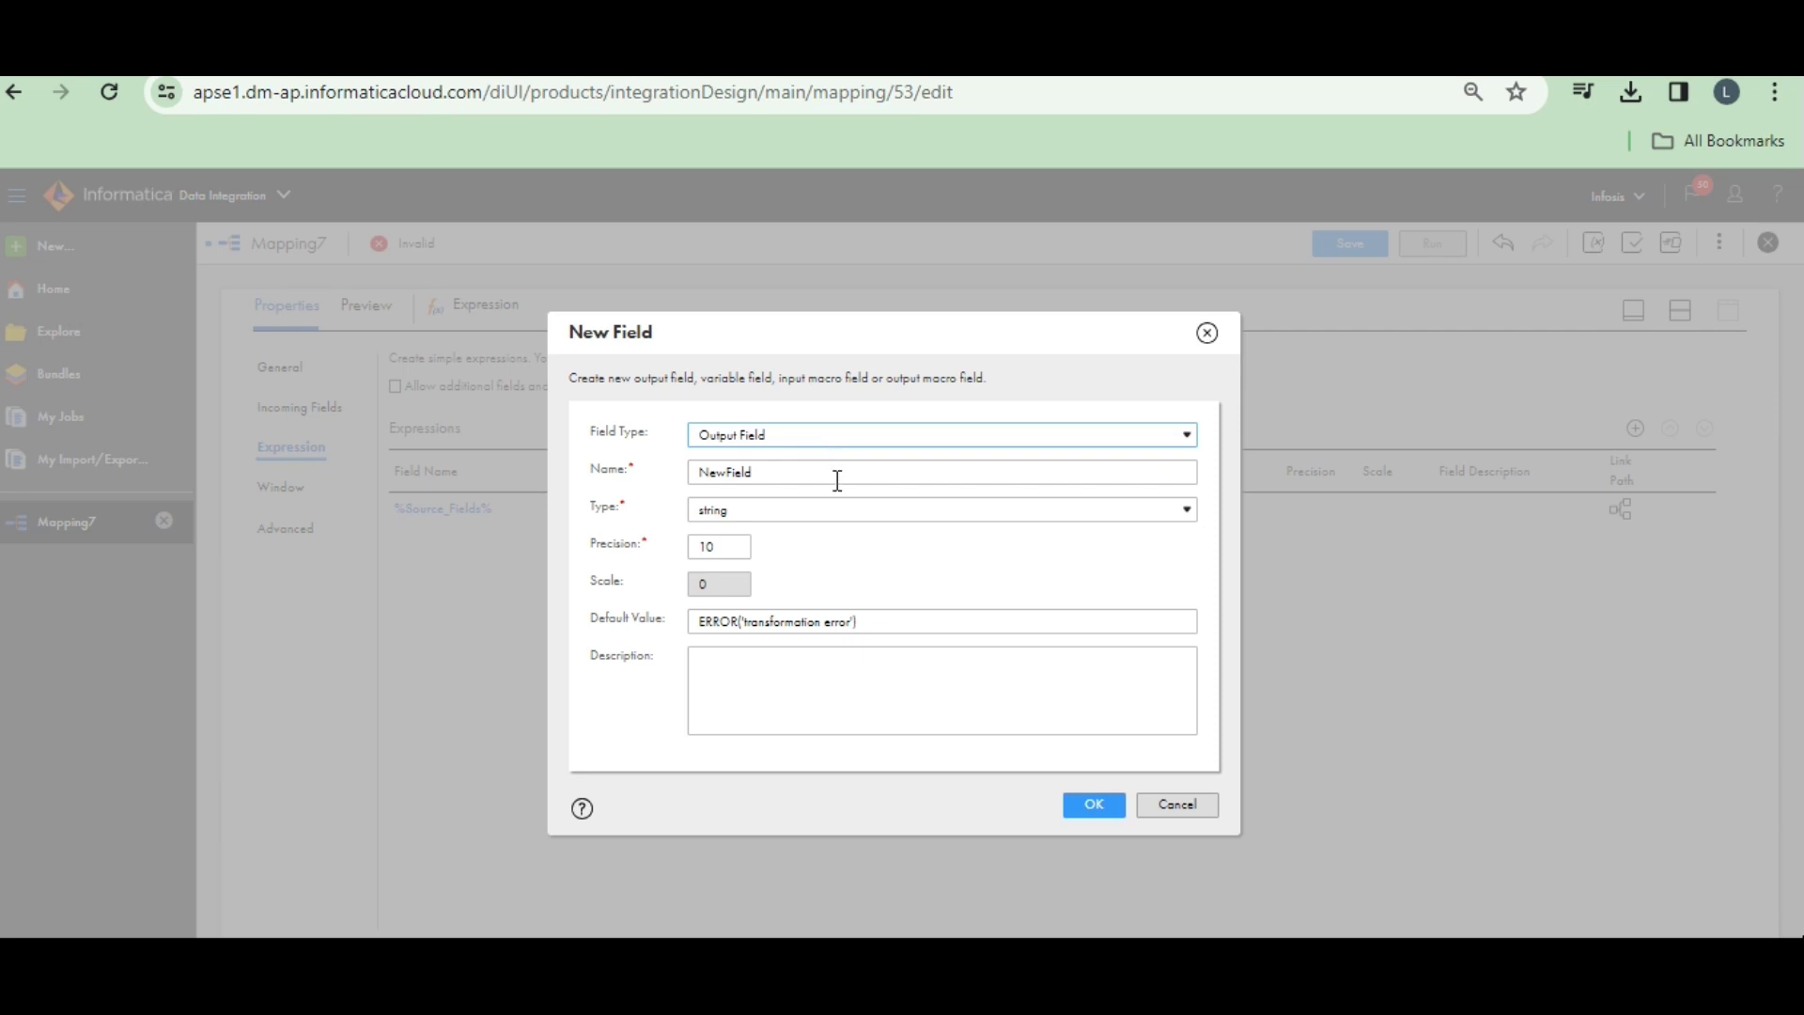
pyautogui.click(837, 481)
pyautogui.doubleClick(837, 480)
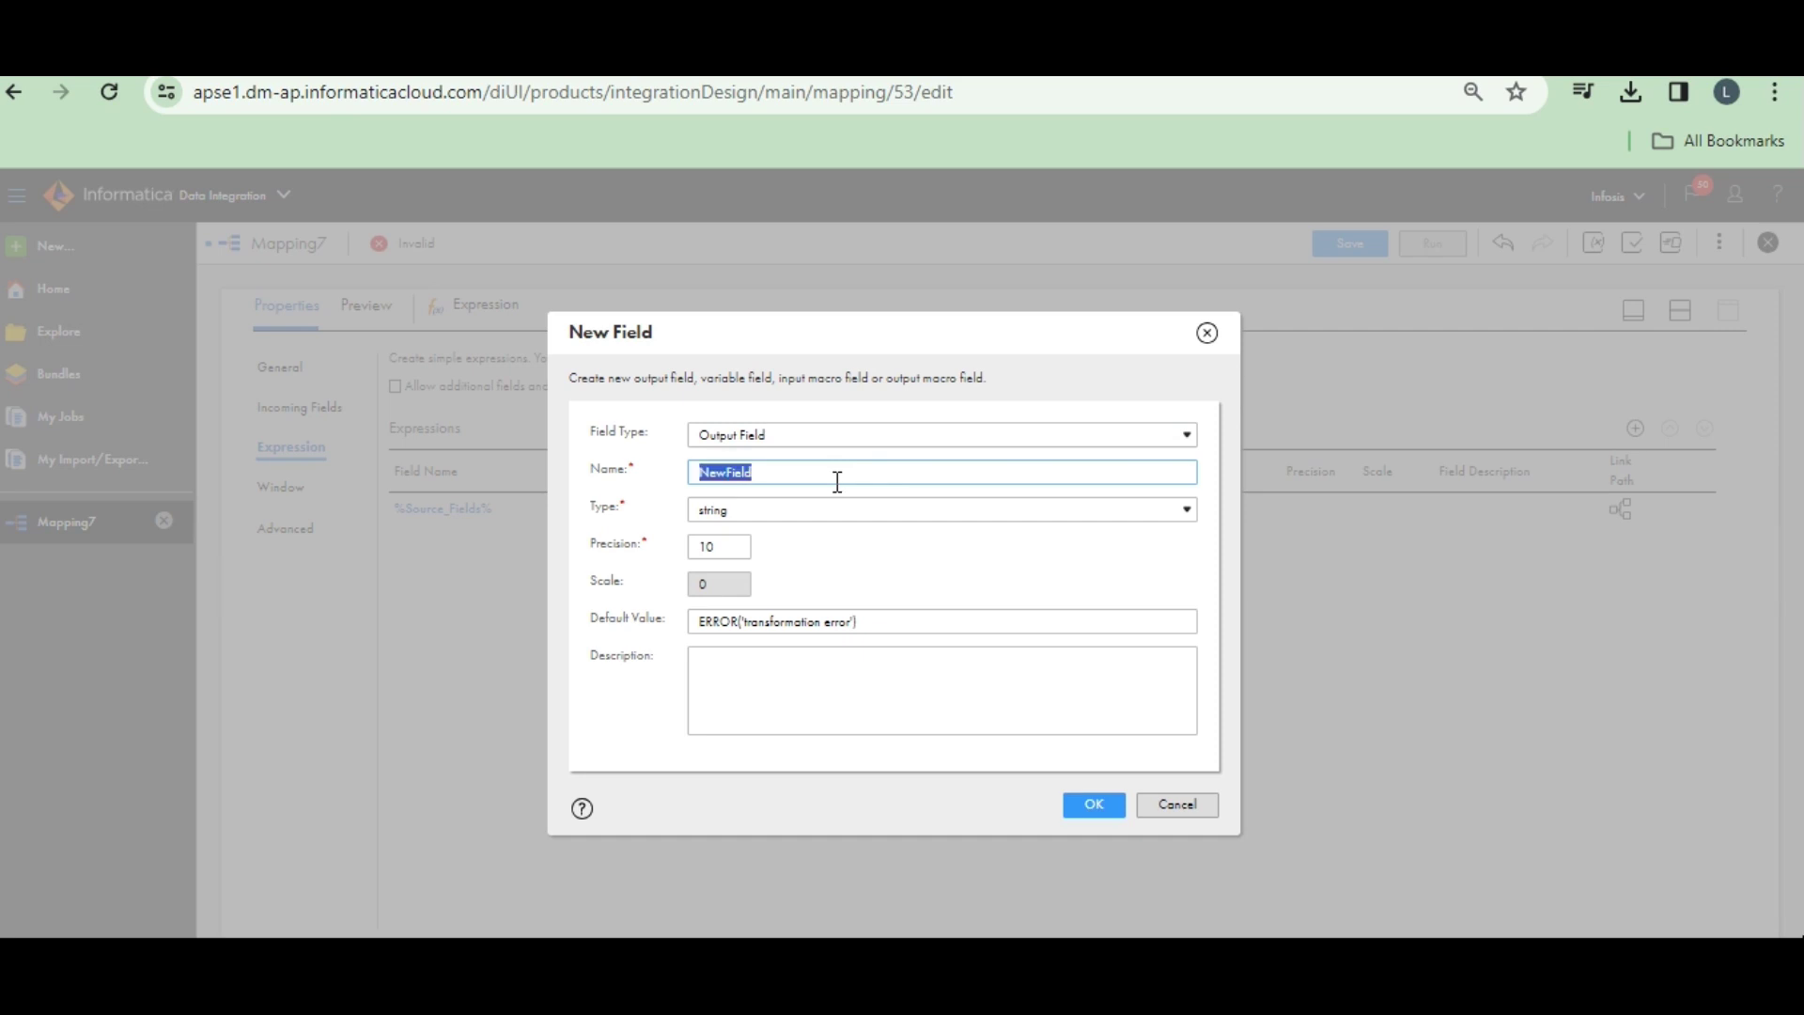
pyautogui.write('null_filter')
pyautogui.click(739, 515)
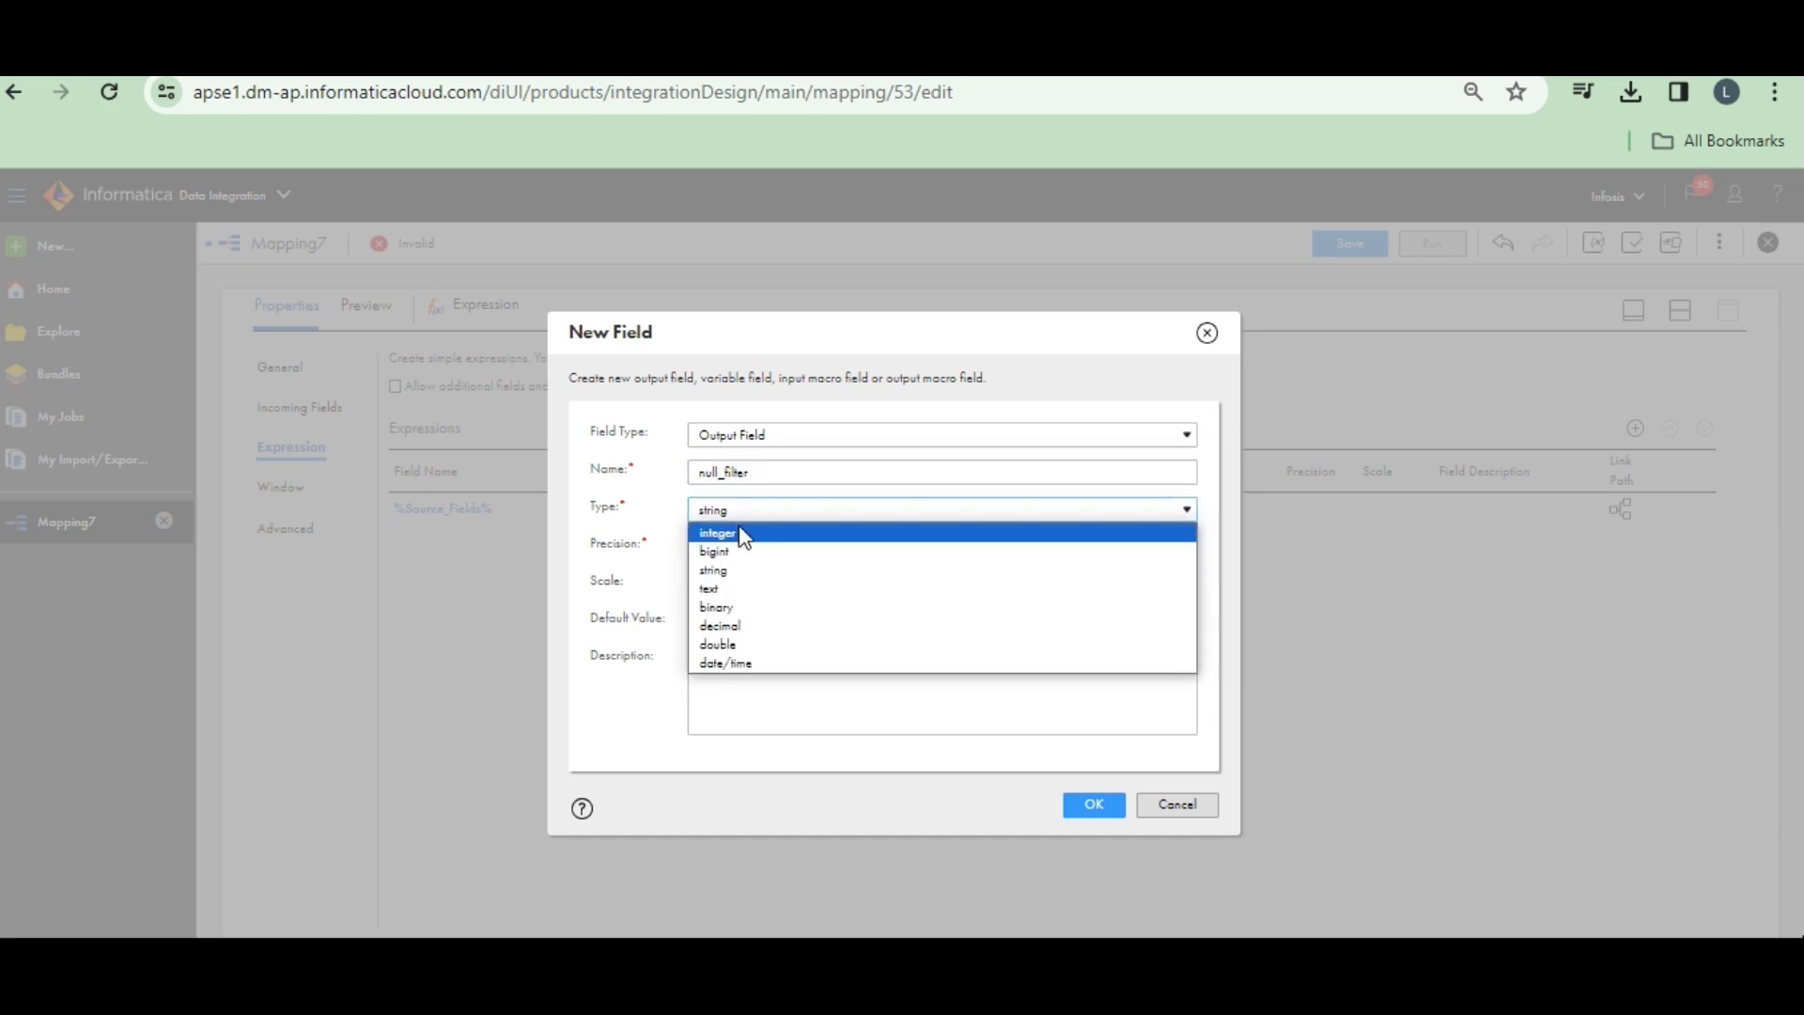
pyautogui.click(741, 528)
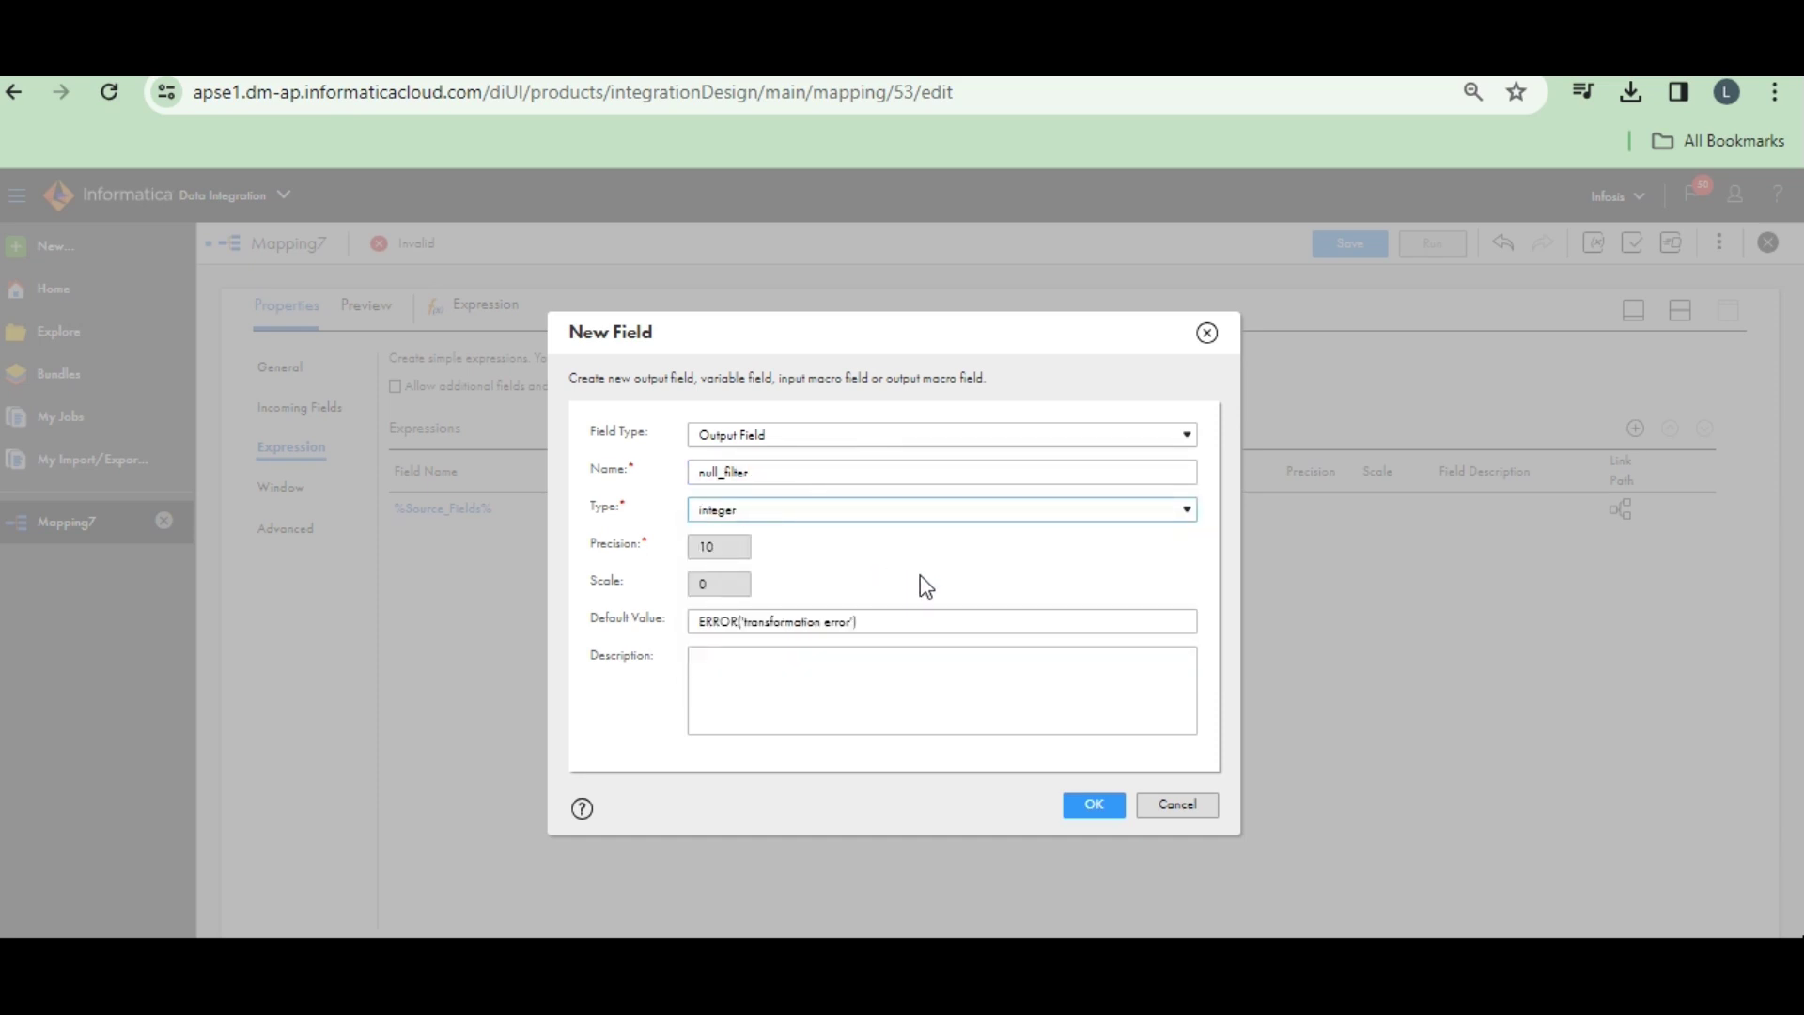
pyautogui.click(1102, 806)
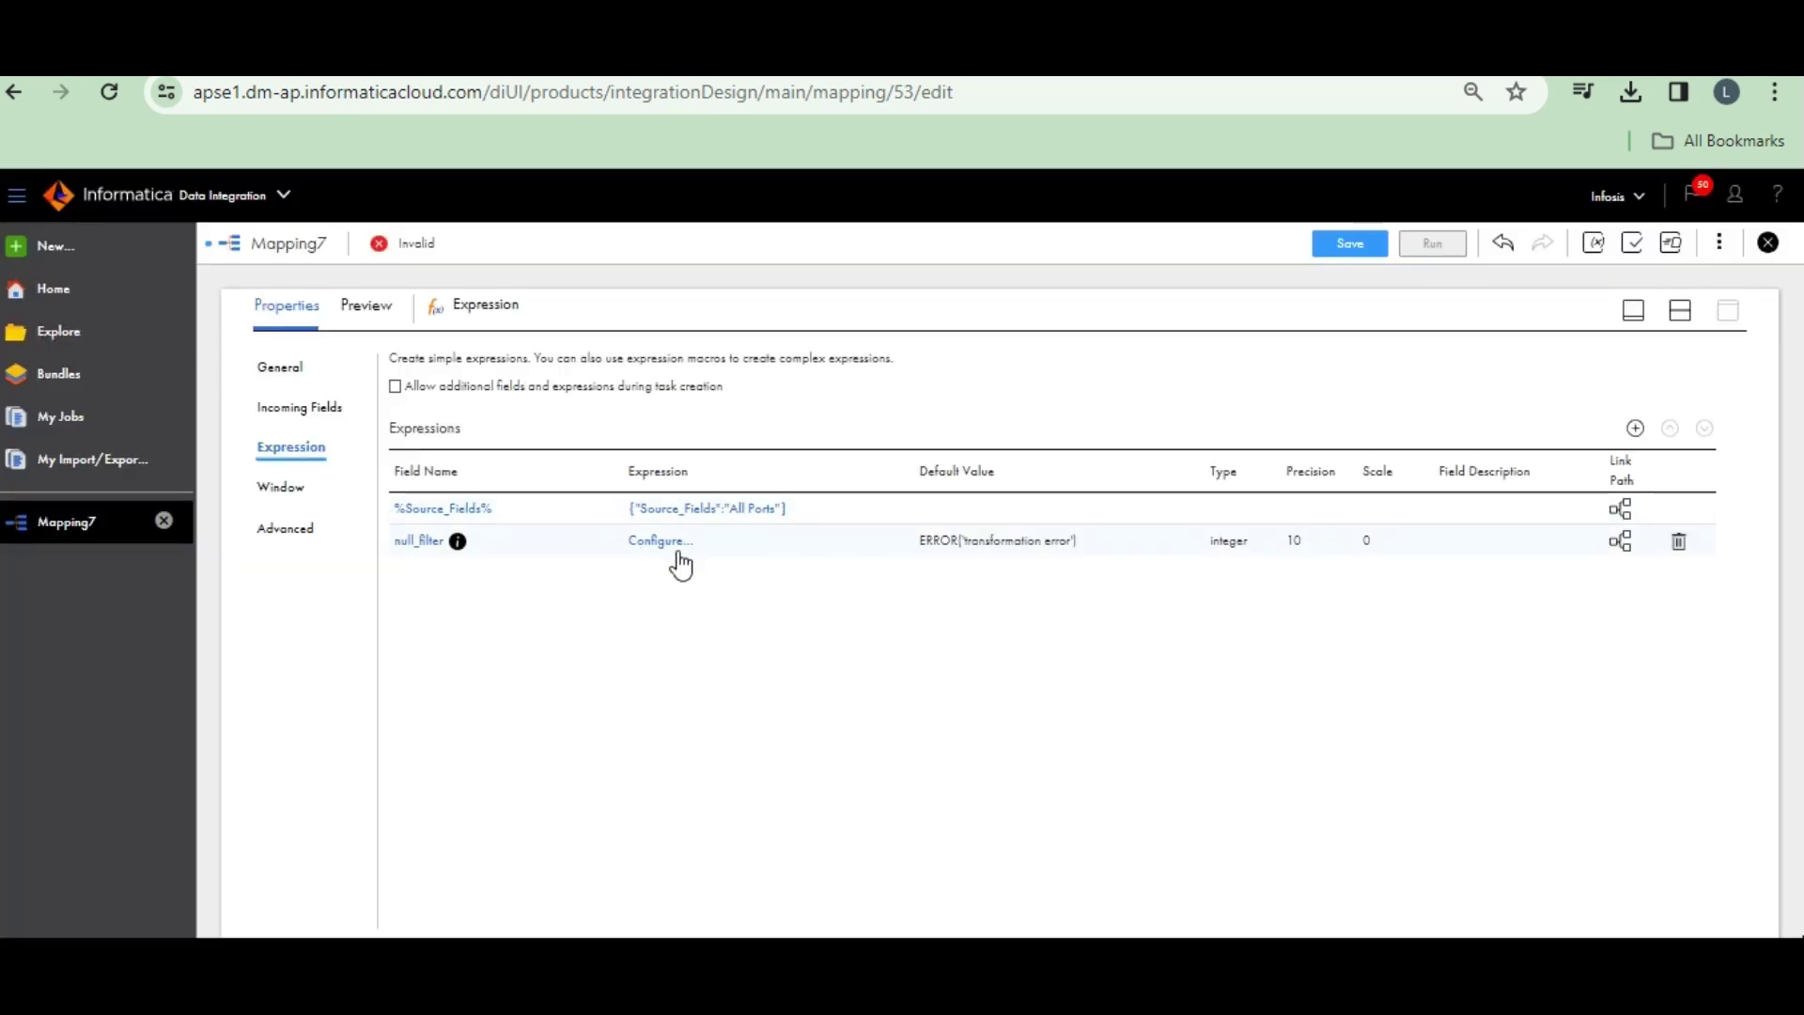
# - Write the expression iif(%Source_Fields%='NULL',1,0) for the null_filter field
pyautogui.click(662, 542)
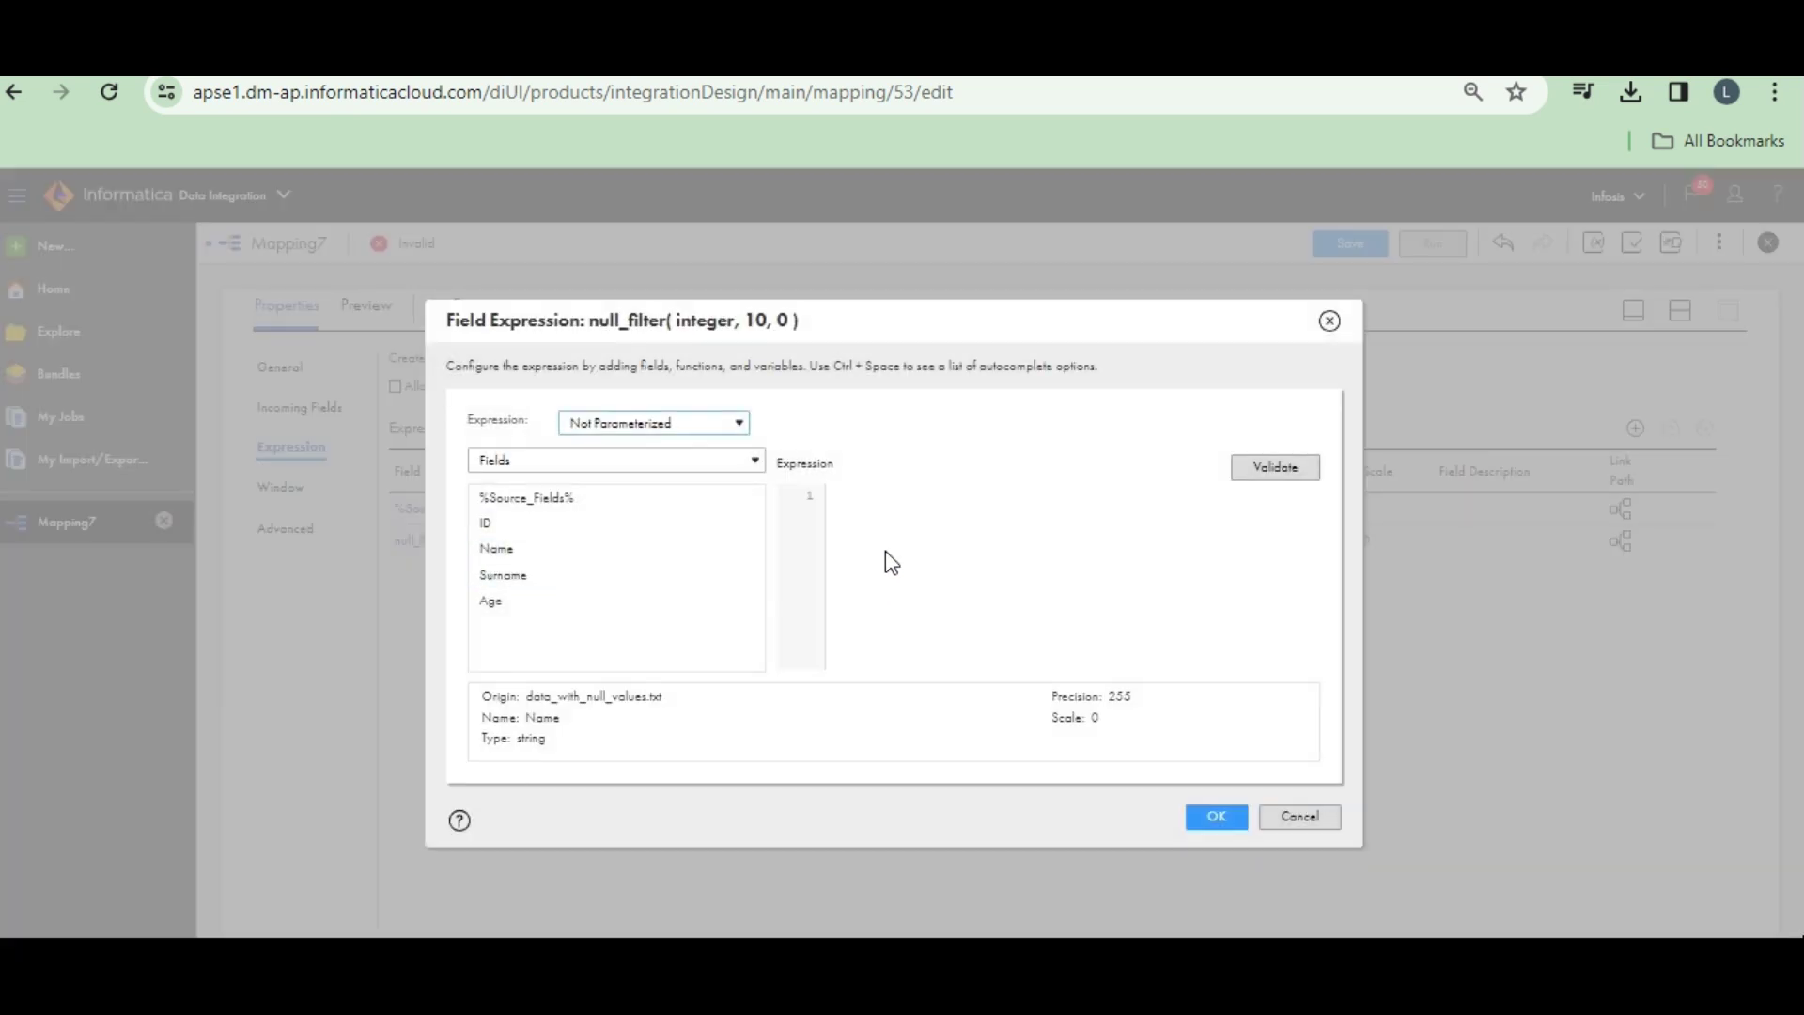
pyautogui.click(888, 562)
pyautogui.write('iif(')
pyautogui.moveTo(619, 507)
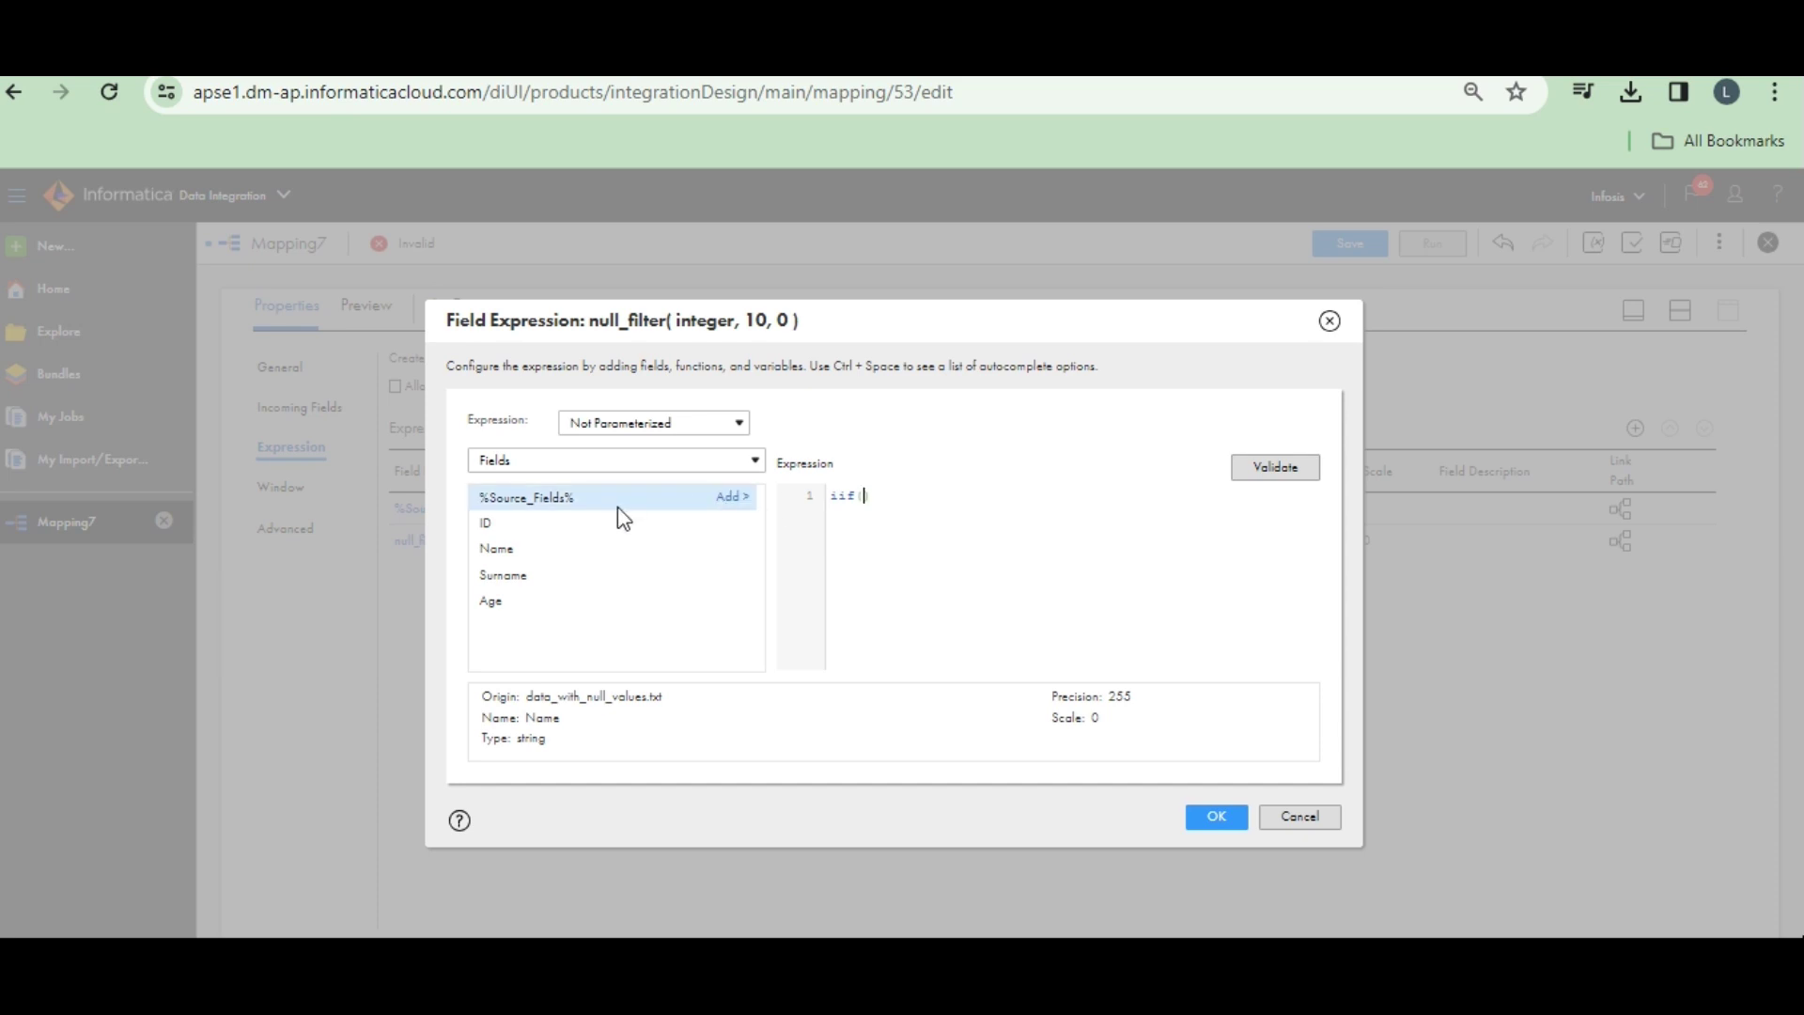
pyautogui.click(731, 504)
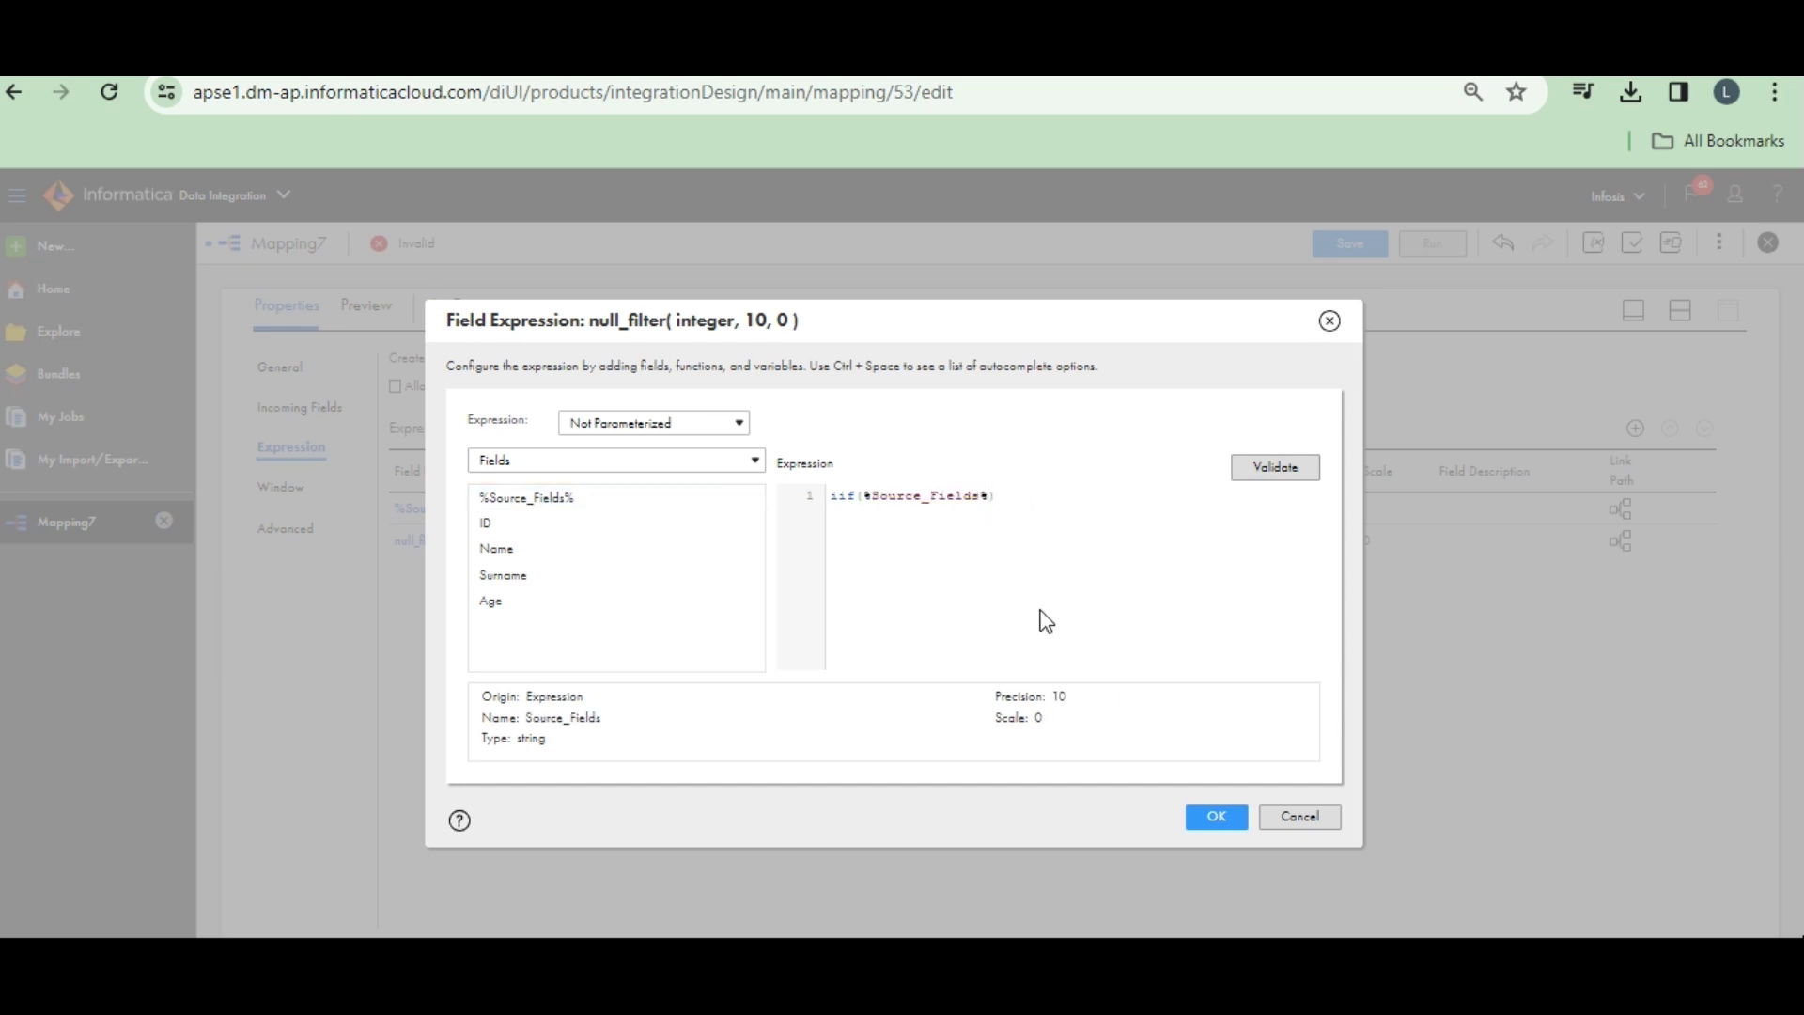
pyautogui.write('=')
pyautogui.write("''")
pyautogui.write('NULL')
pyautogui.write(',')
pyautogui.write('1,')
pyautogui.write('0')
pyautogui.click(831, 496)
pyautogui.moveTo(1096, 495); pyautogui.dragTo(824, 504)
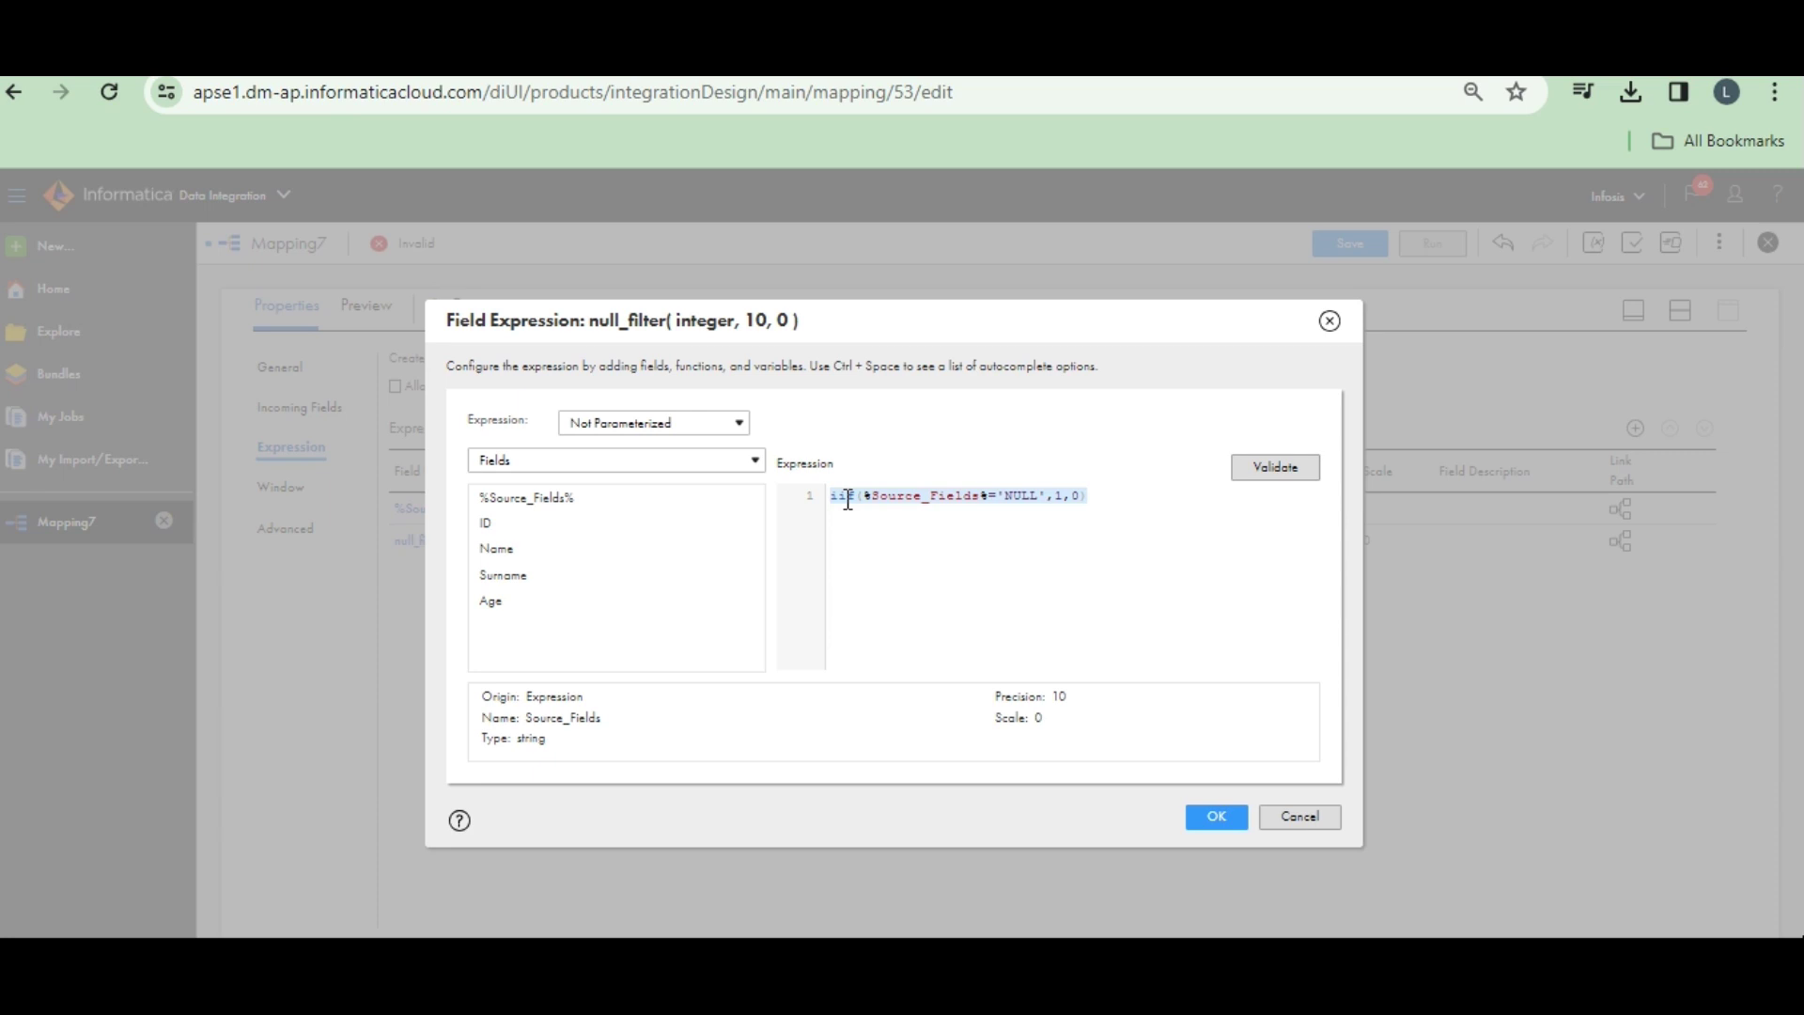
pyautogui.click(1109, 491)
# - Insert the horizontal expansion function OPR_SUM ahead of the iif expression, putting the iif part on its own line
pyautogui.click(651, 469)
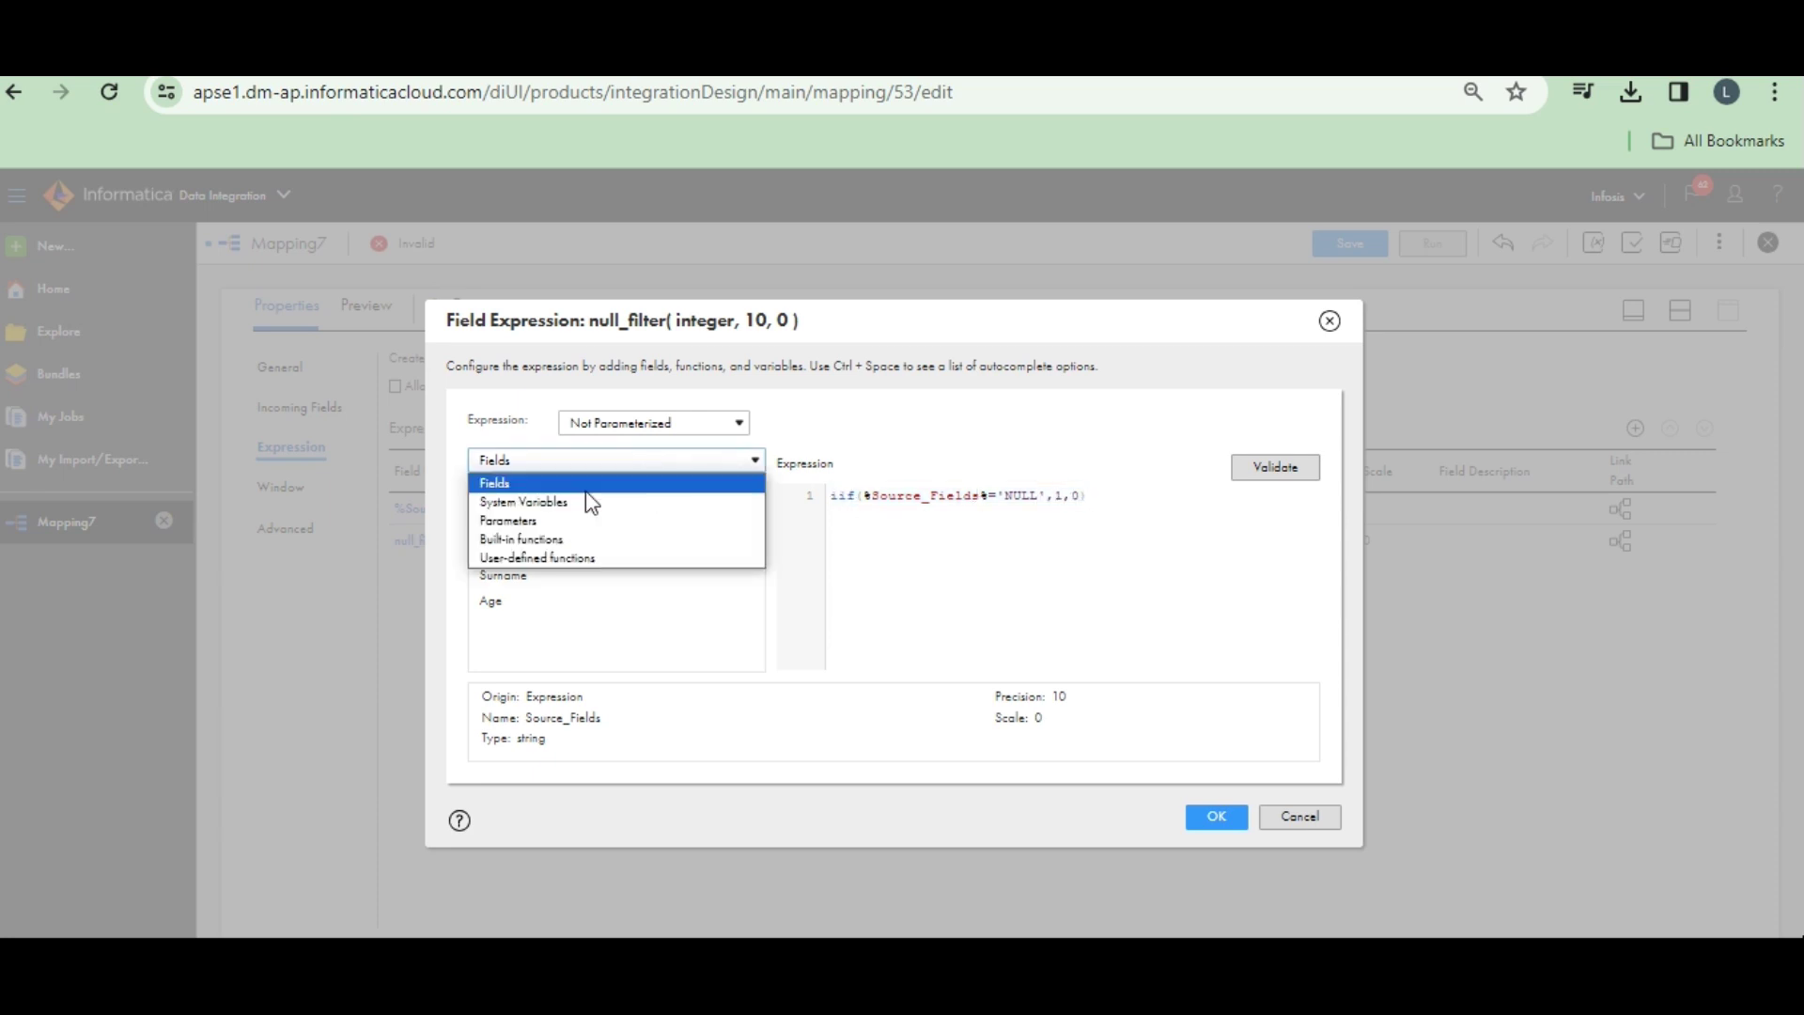
pyautogui.click(531, 532)
pyautogui.scroll(-3, 564, 620)
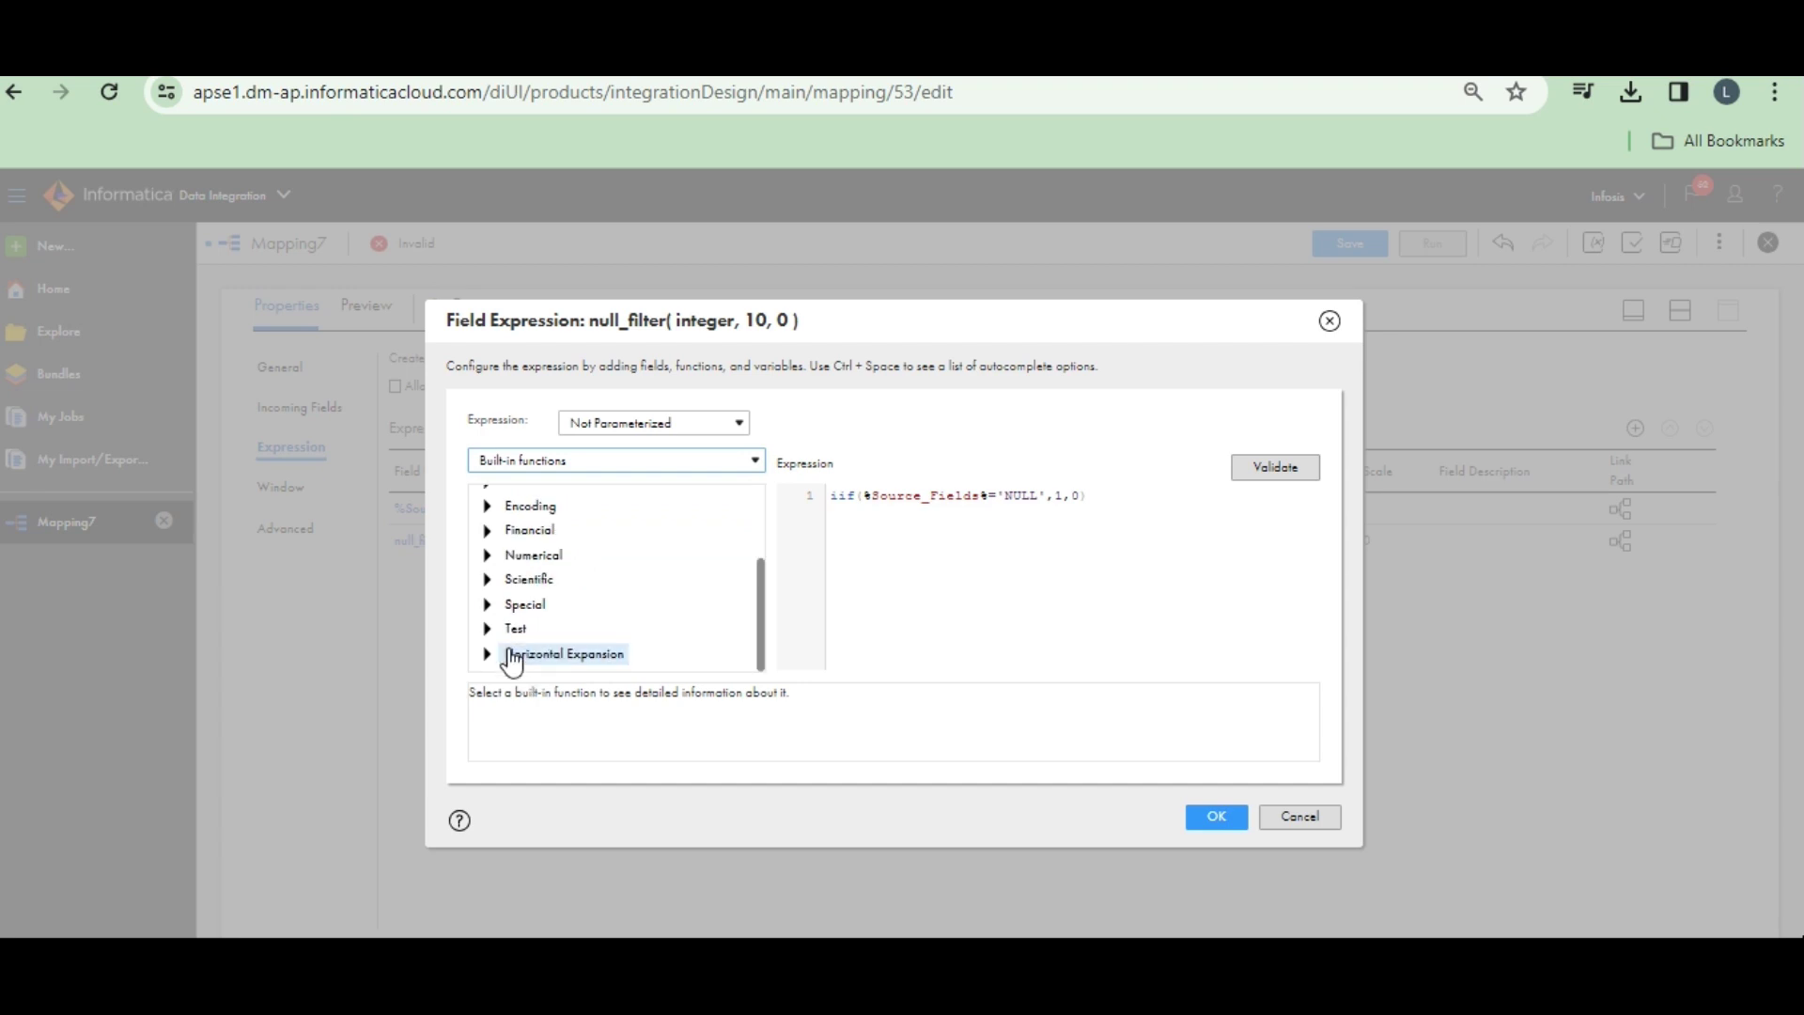
pyautogui.click(495, 655)
pyautogui.scroll(-1, 543, 671)
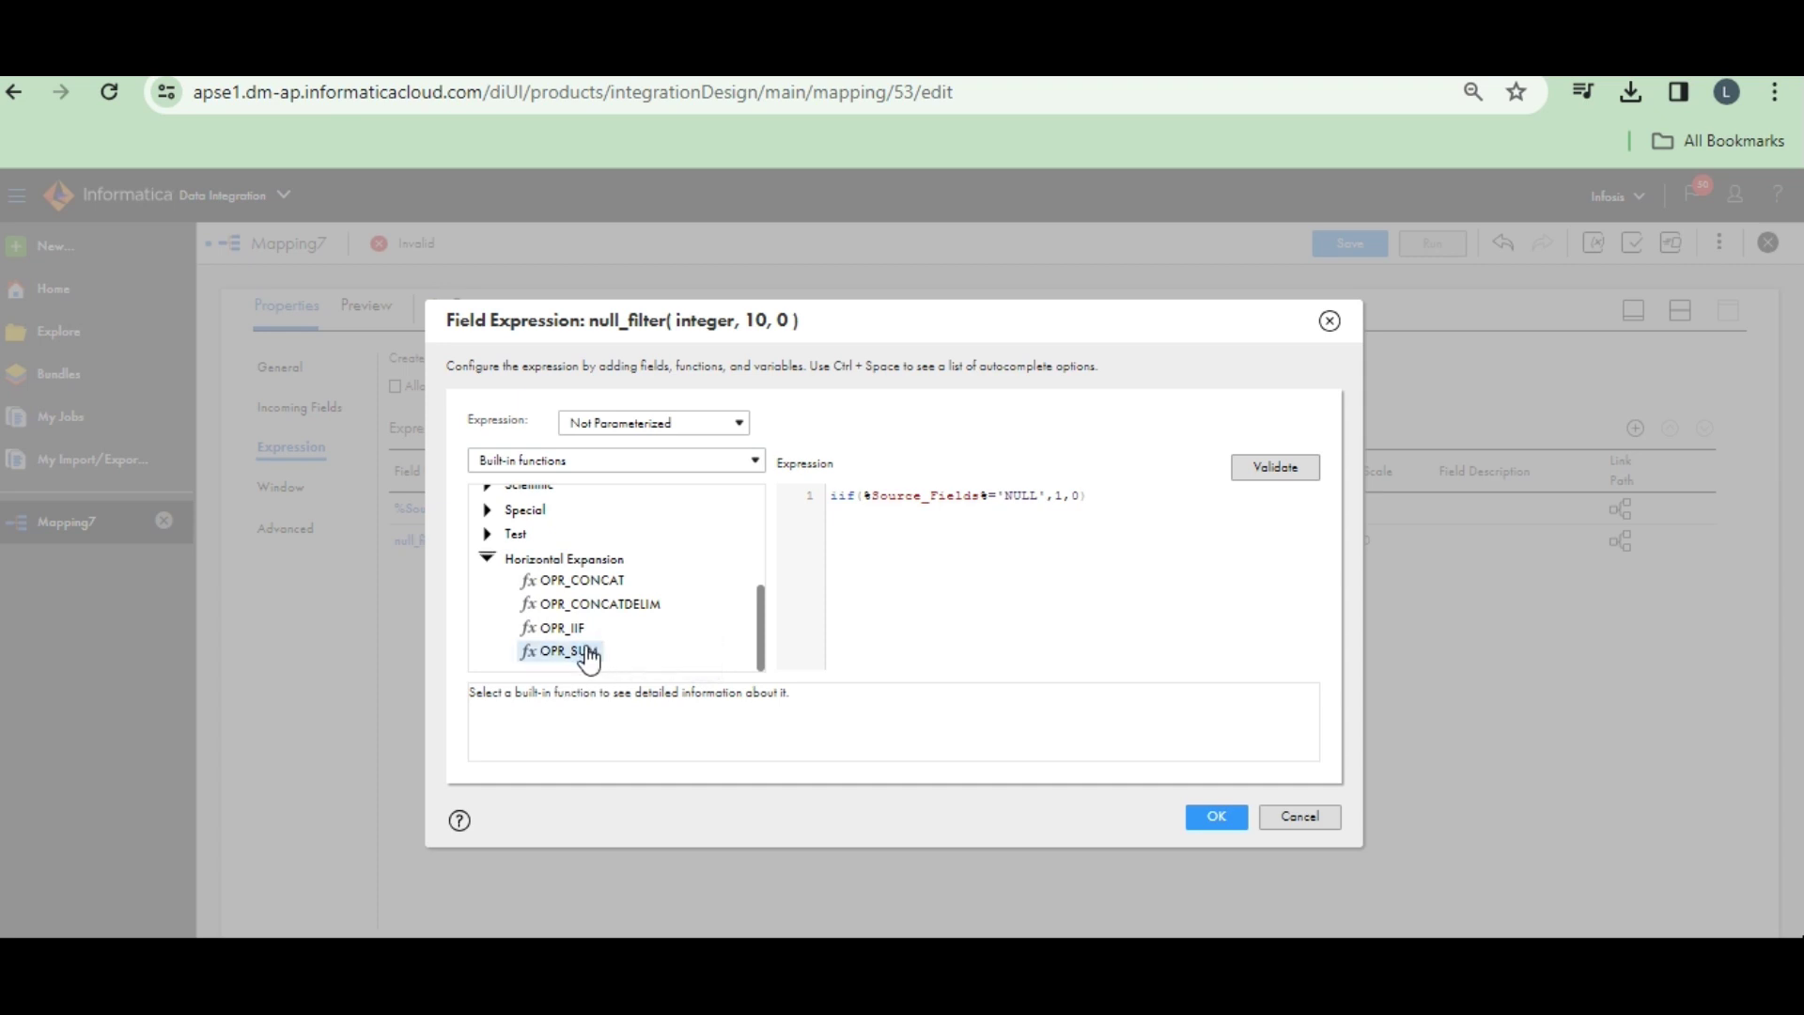
pyautogui.doubleClick(589, 654)
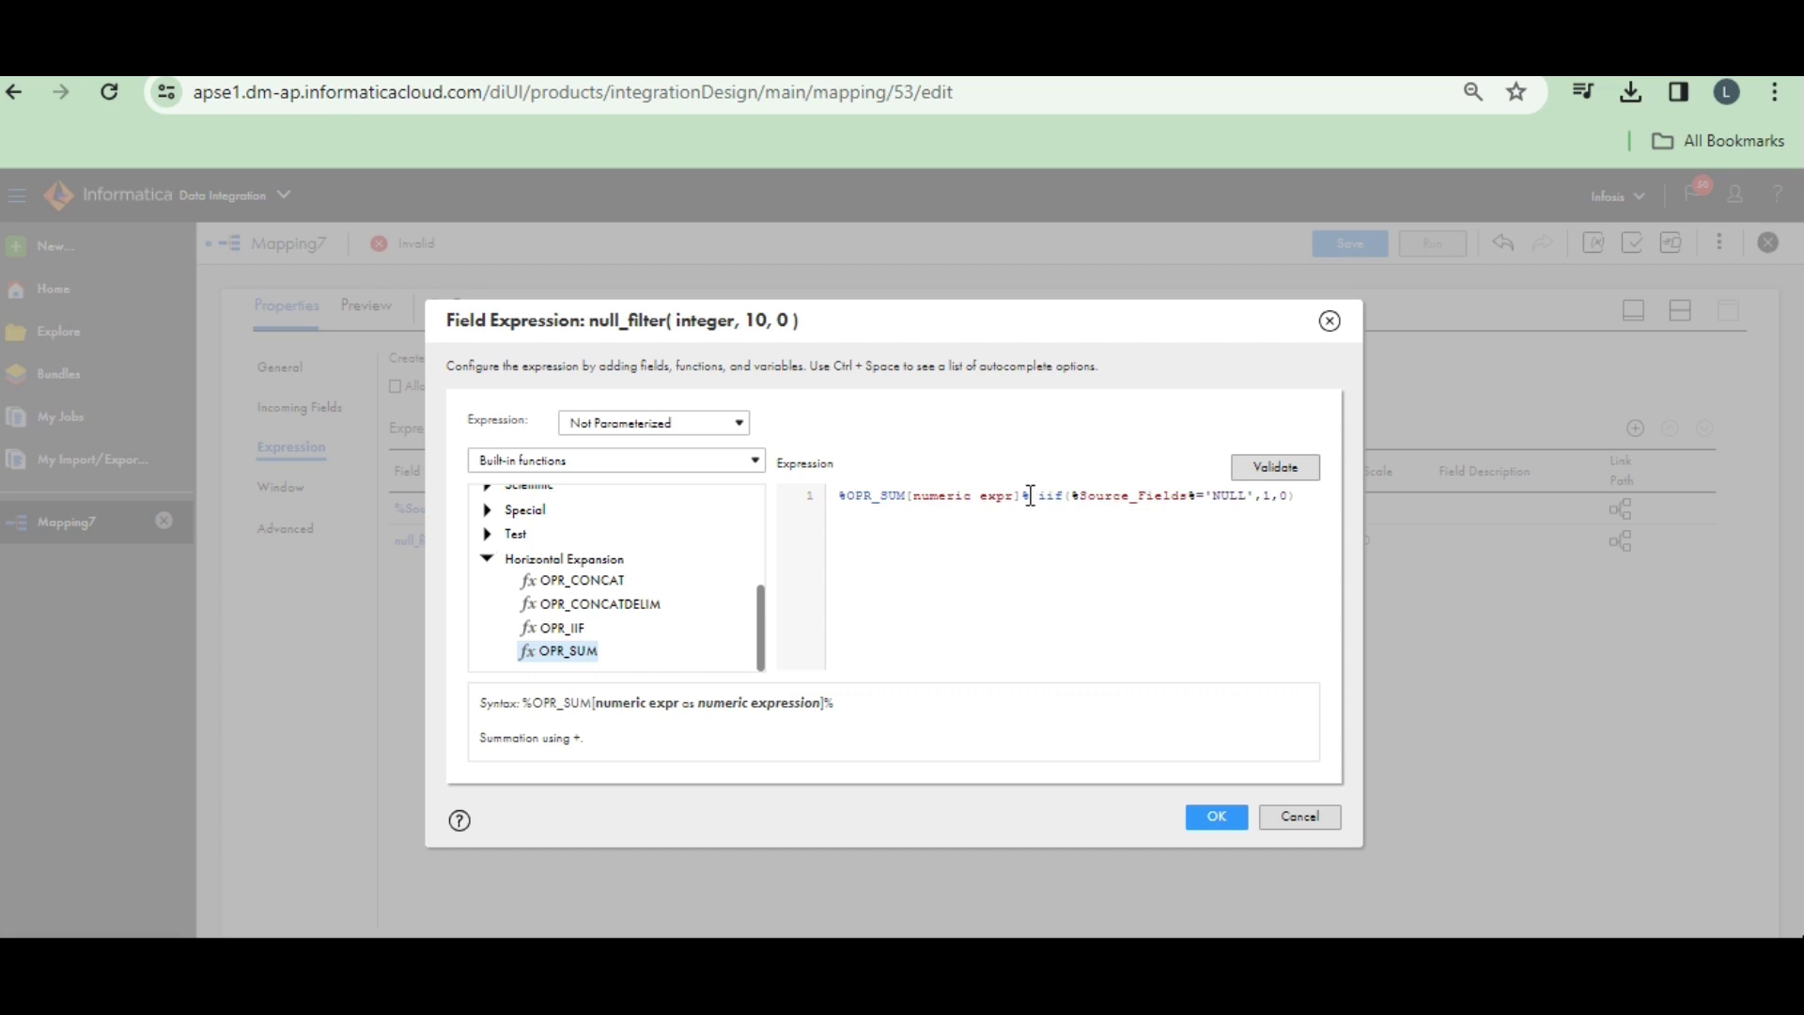
pyautogui.press('Return')
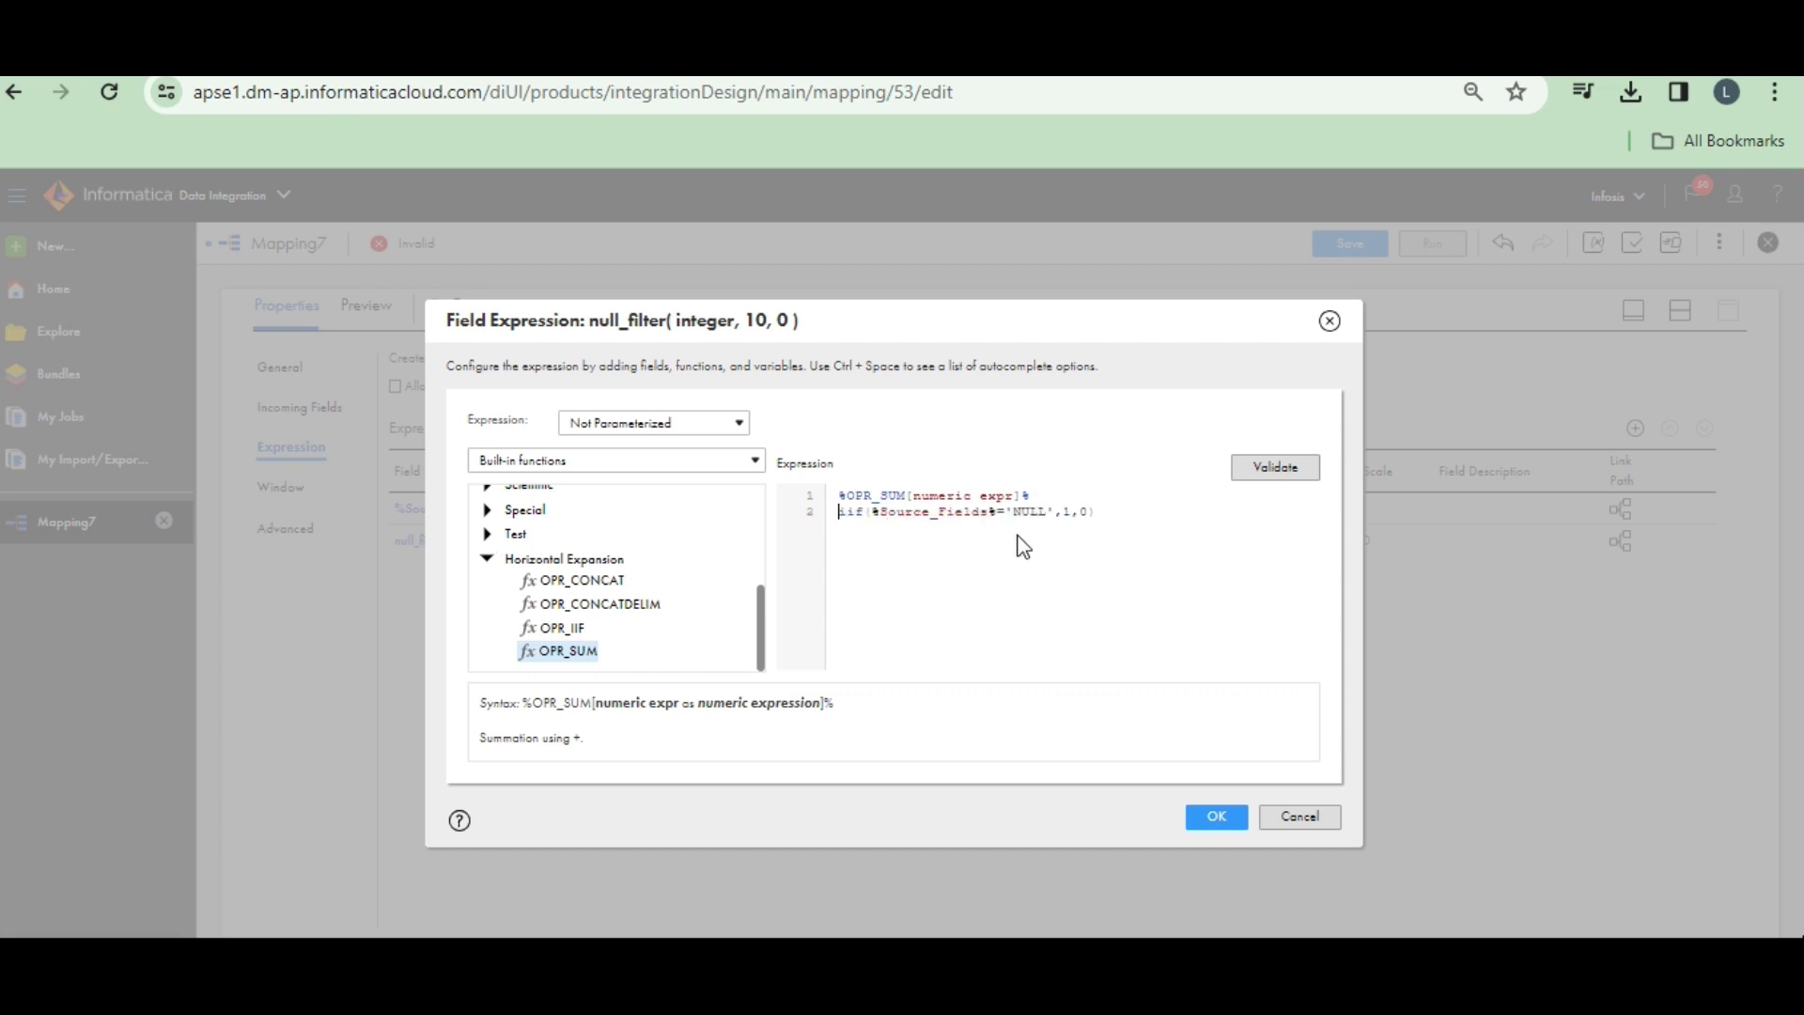
# - Move the iif expression into OPR_SUM in place of its numeric expr placeholder, accept the field expression and save the mapping
pyautogui.click(1099, 512)
pyautogui.keyDown('shift'); pyautogui.click(839, 519); pyautogui.keyUp('shift')
pyautogui.hotkey('ctrl', 'c')
pyautogui.press('BackSpace')
pyautogui.moveTo(1018, 496); pyautogui.dragTo(925, 504)
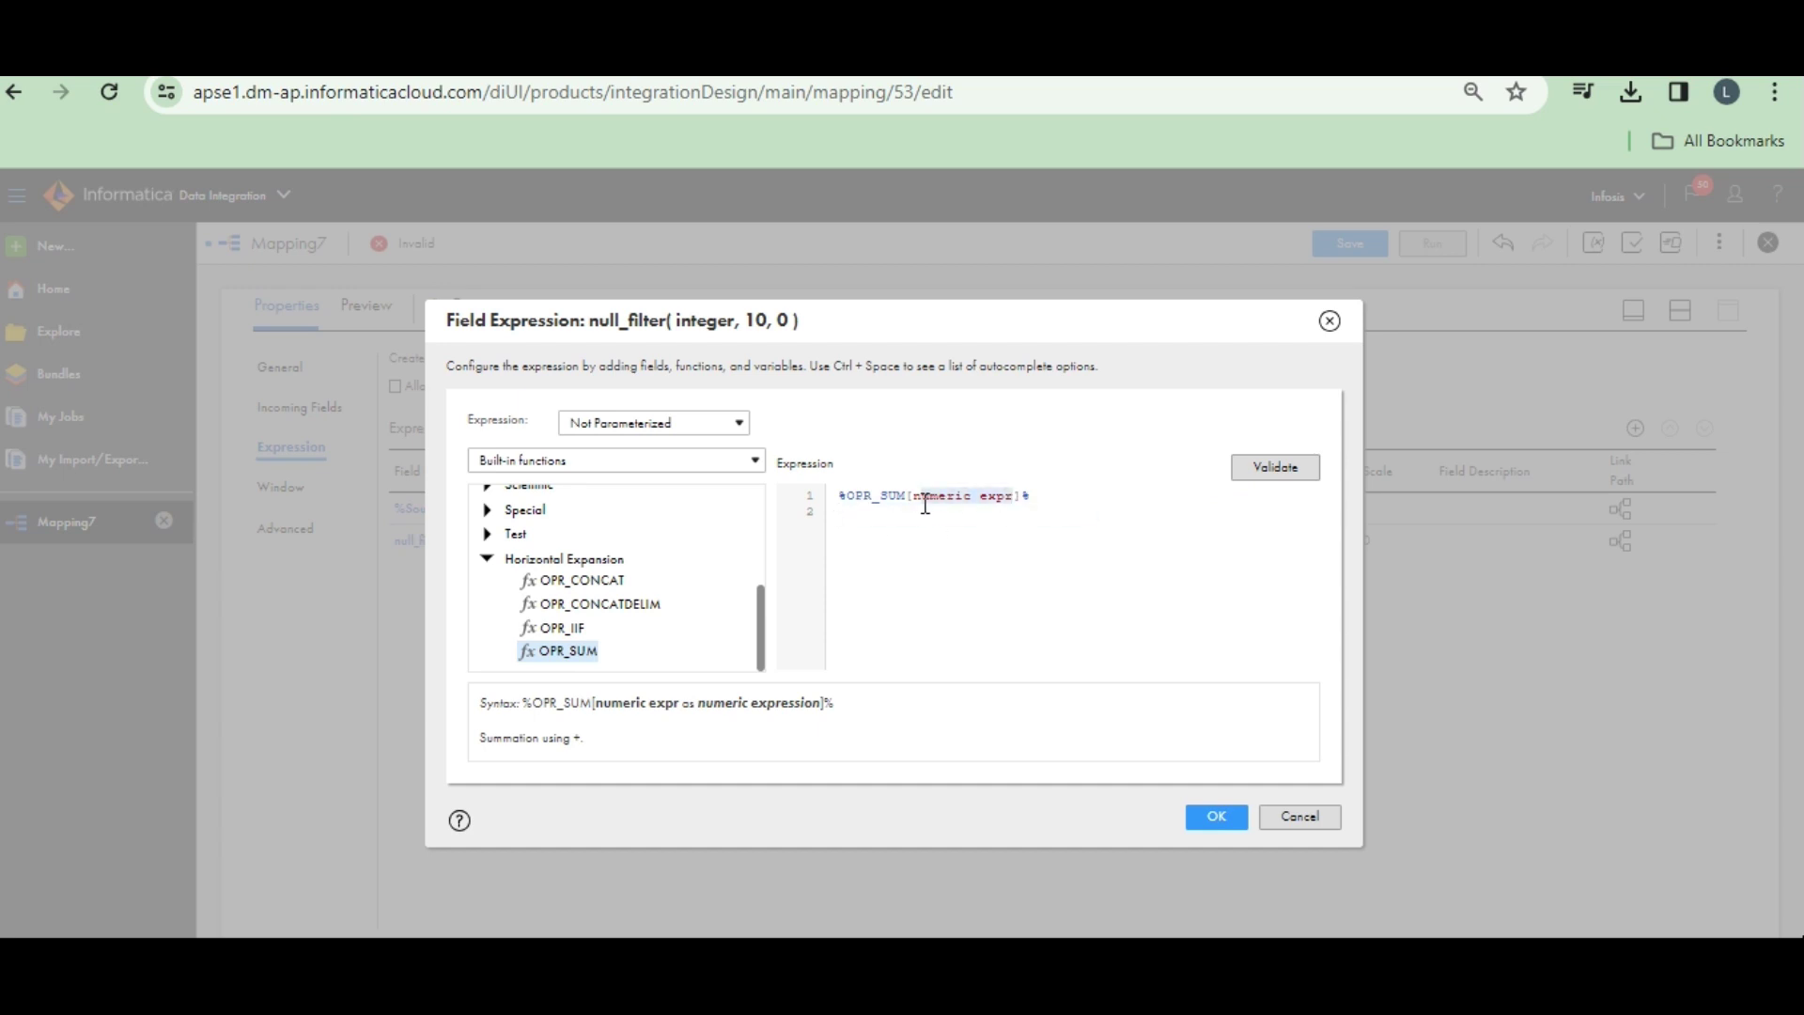
pyautogui.hotkey('ctrl', 'v')
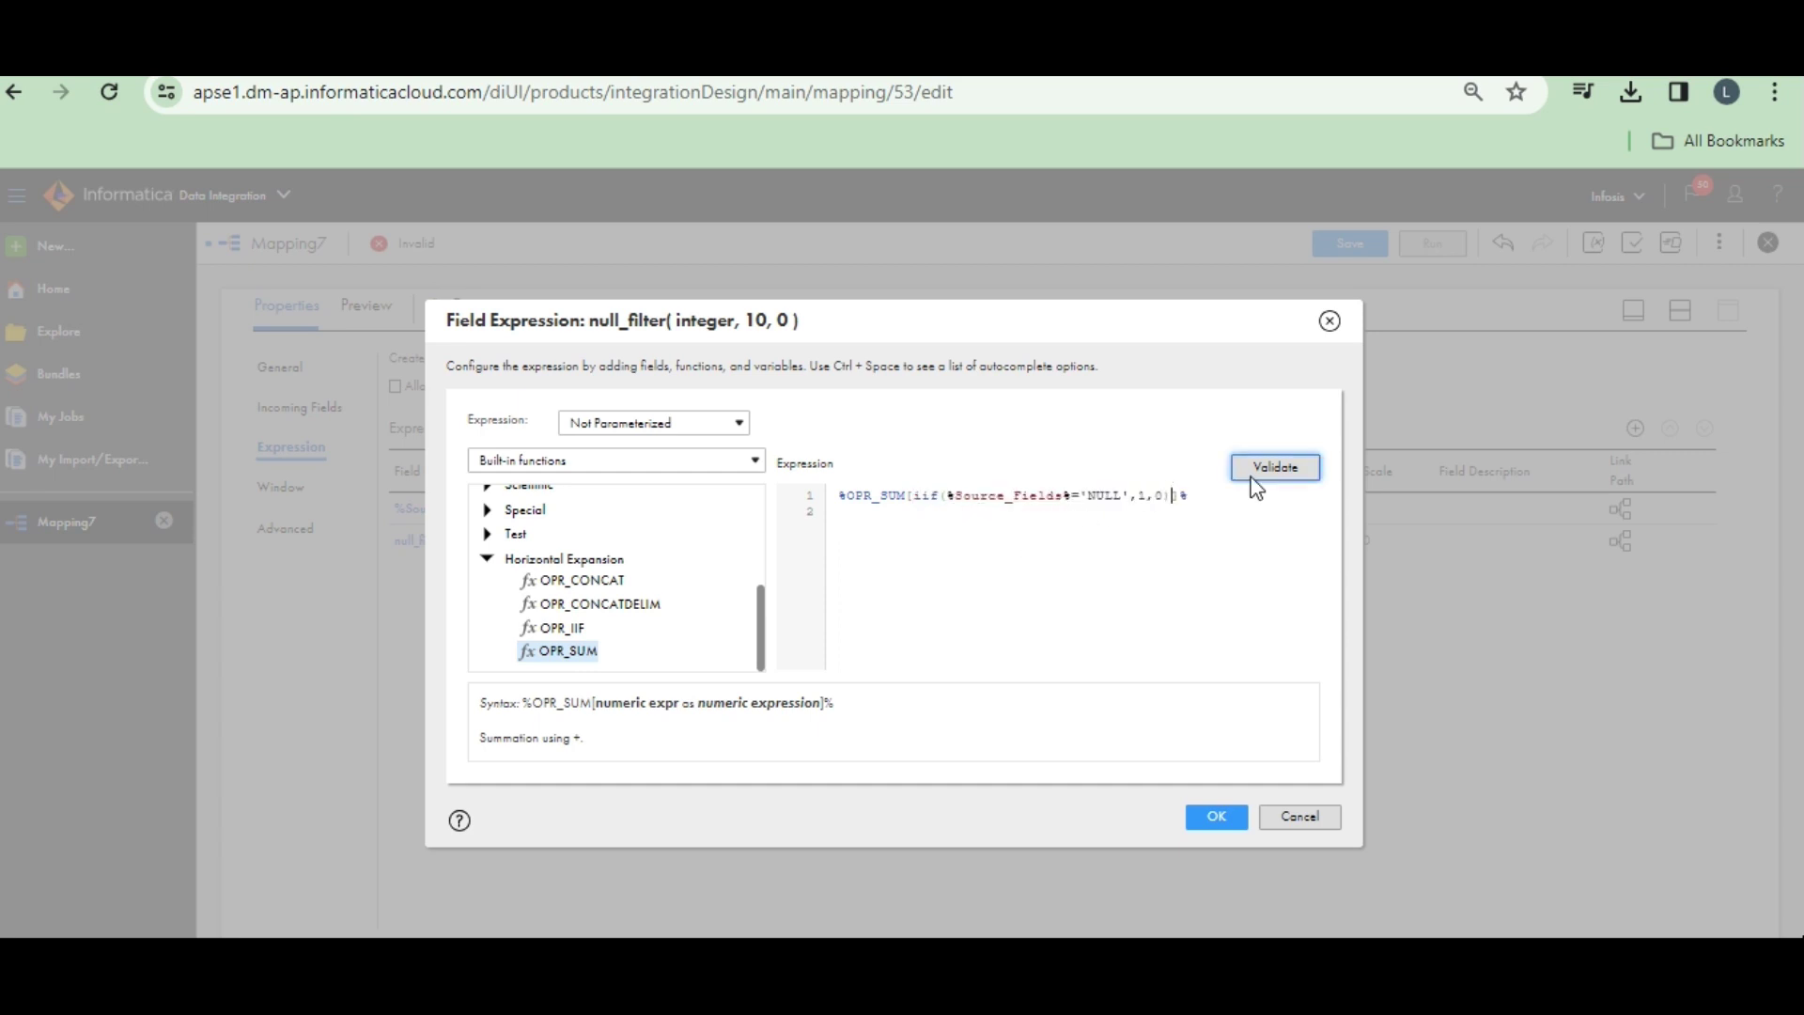
pyautogui.click(1216, 819)
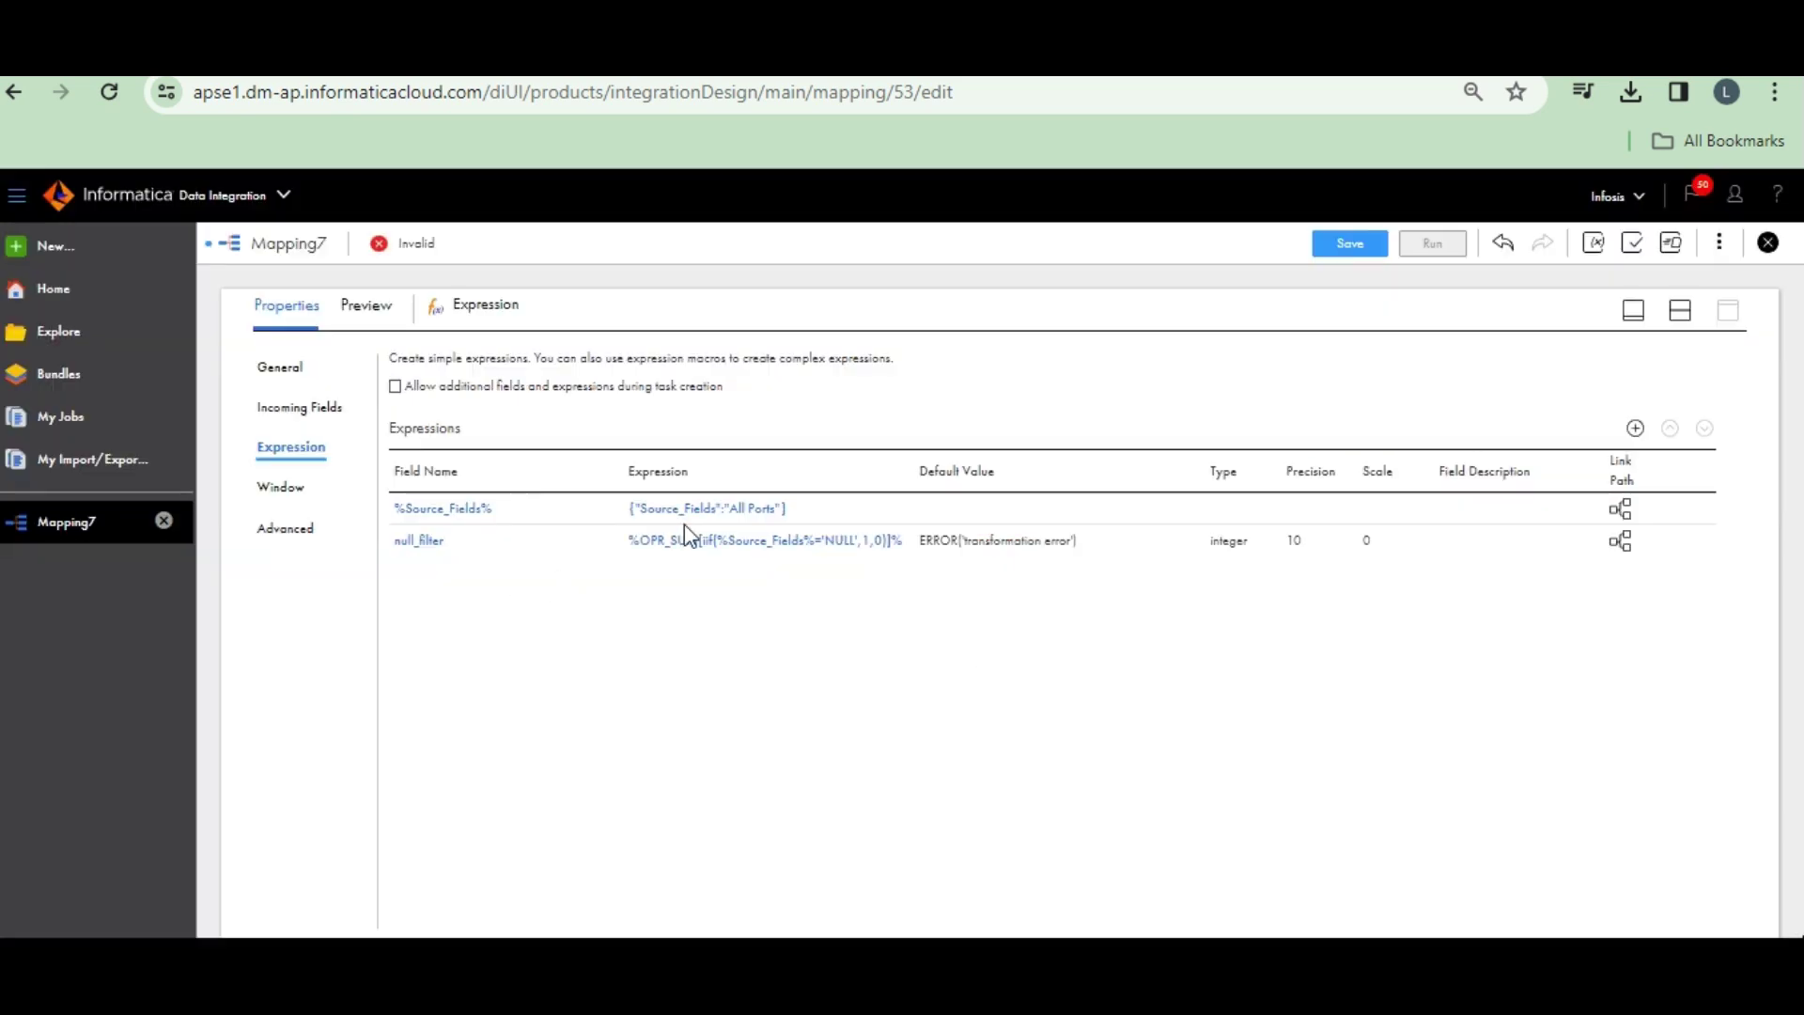
pyautogui.click(1341, 243)
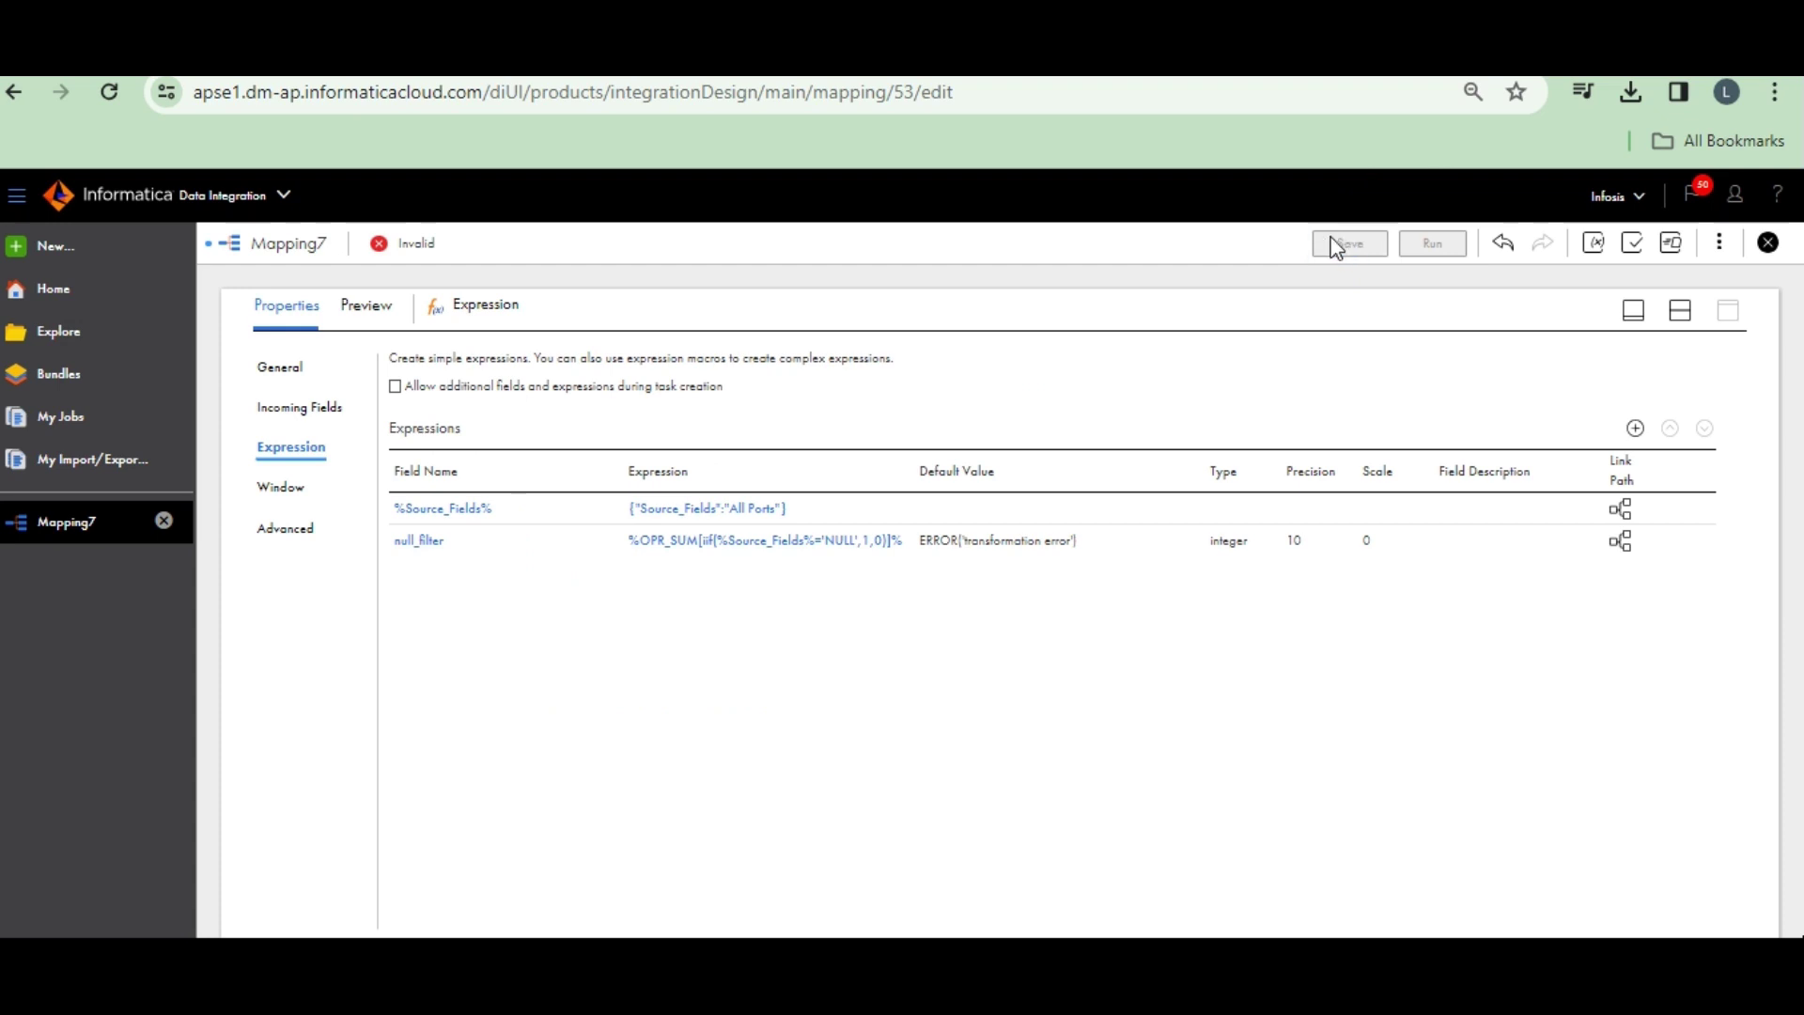
# - Move the Target farther from the Expression transformation on the canvas and insert a Filter transformation between them
pyautogui.click(1634, 311)
pyautogui.moveTo(873, 488); pyautogui.dragTo(1041, 468)
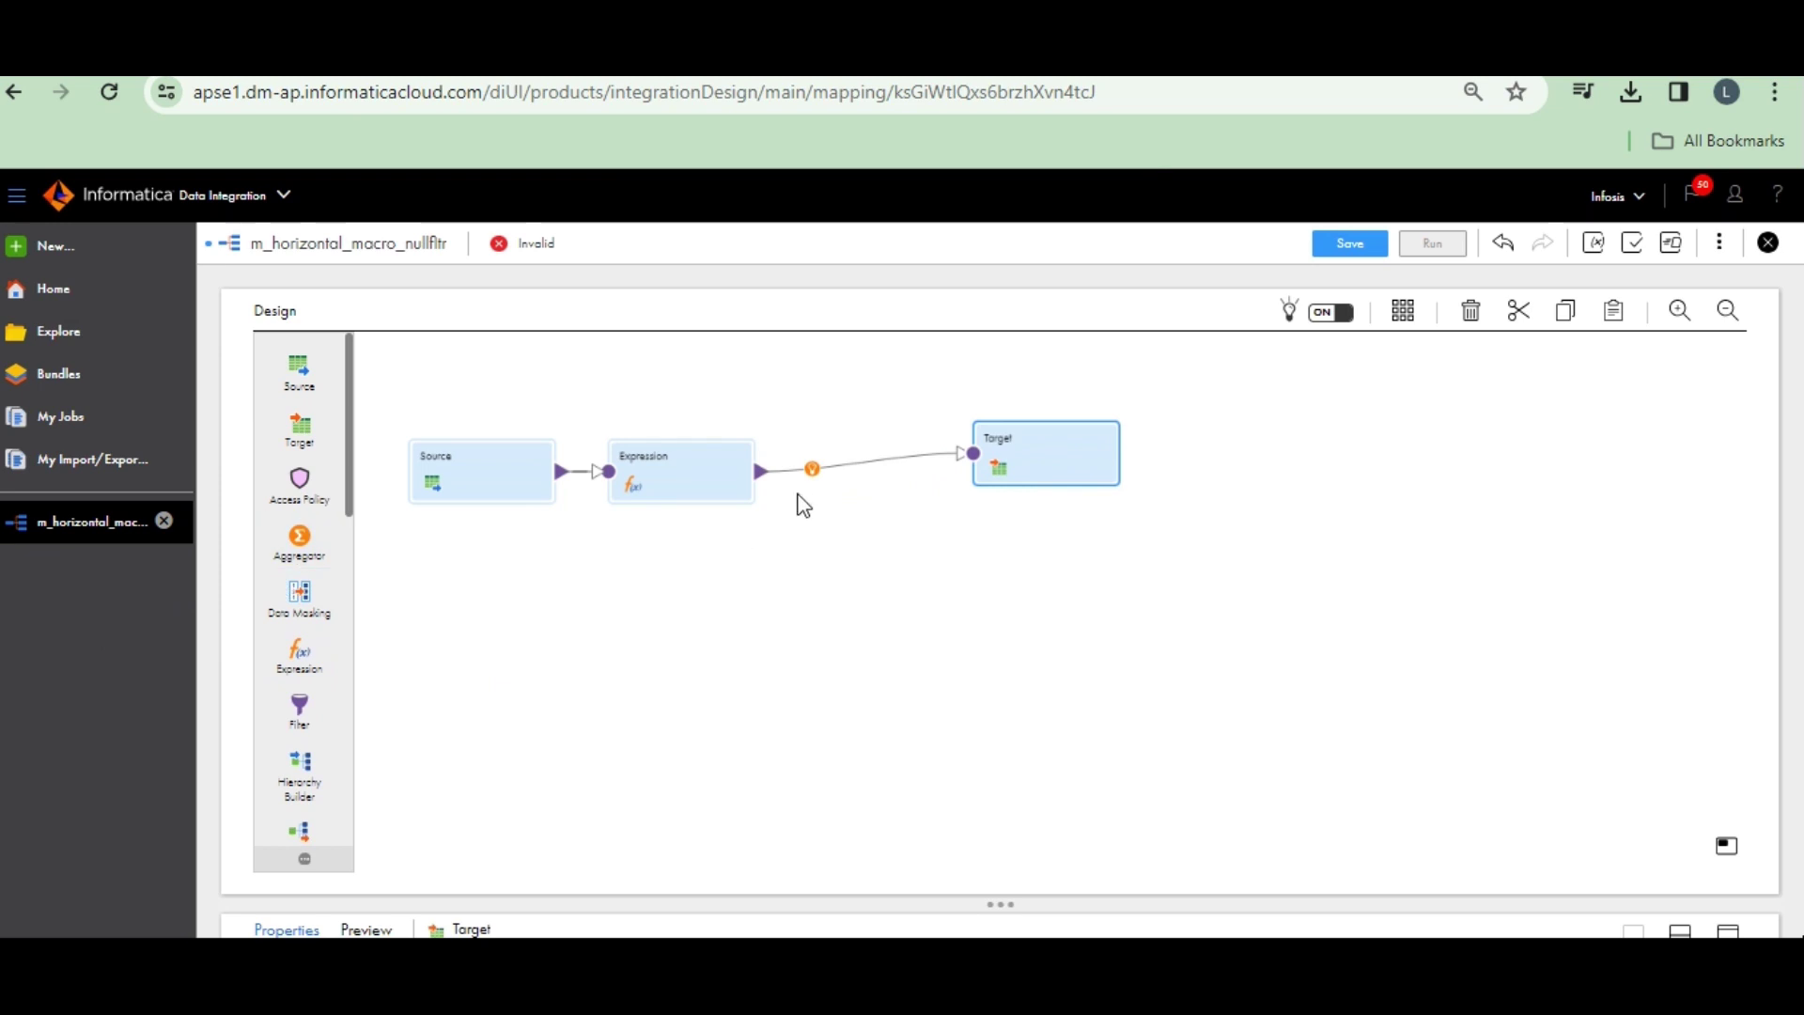
pyautogui.click(814, 469)
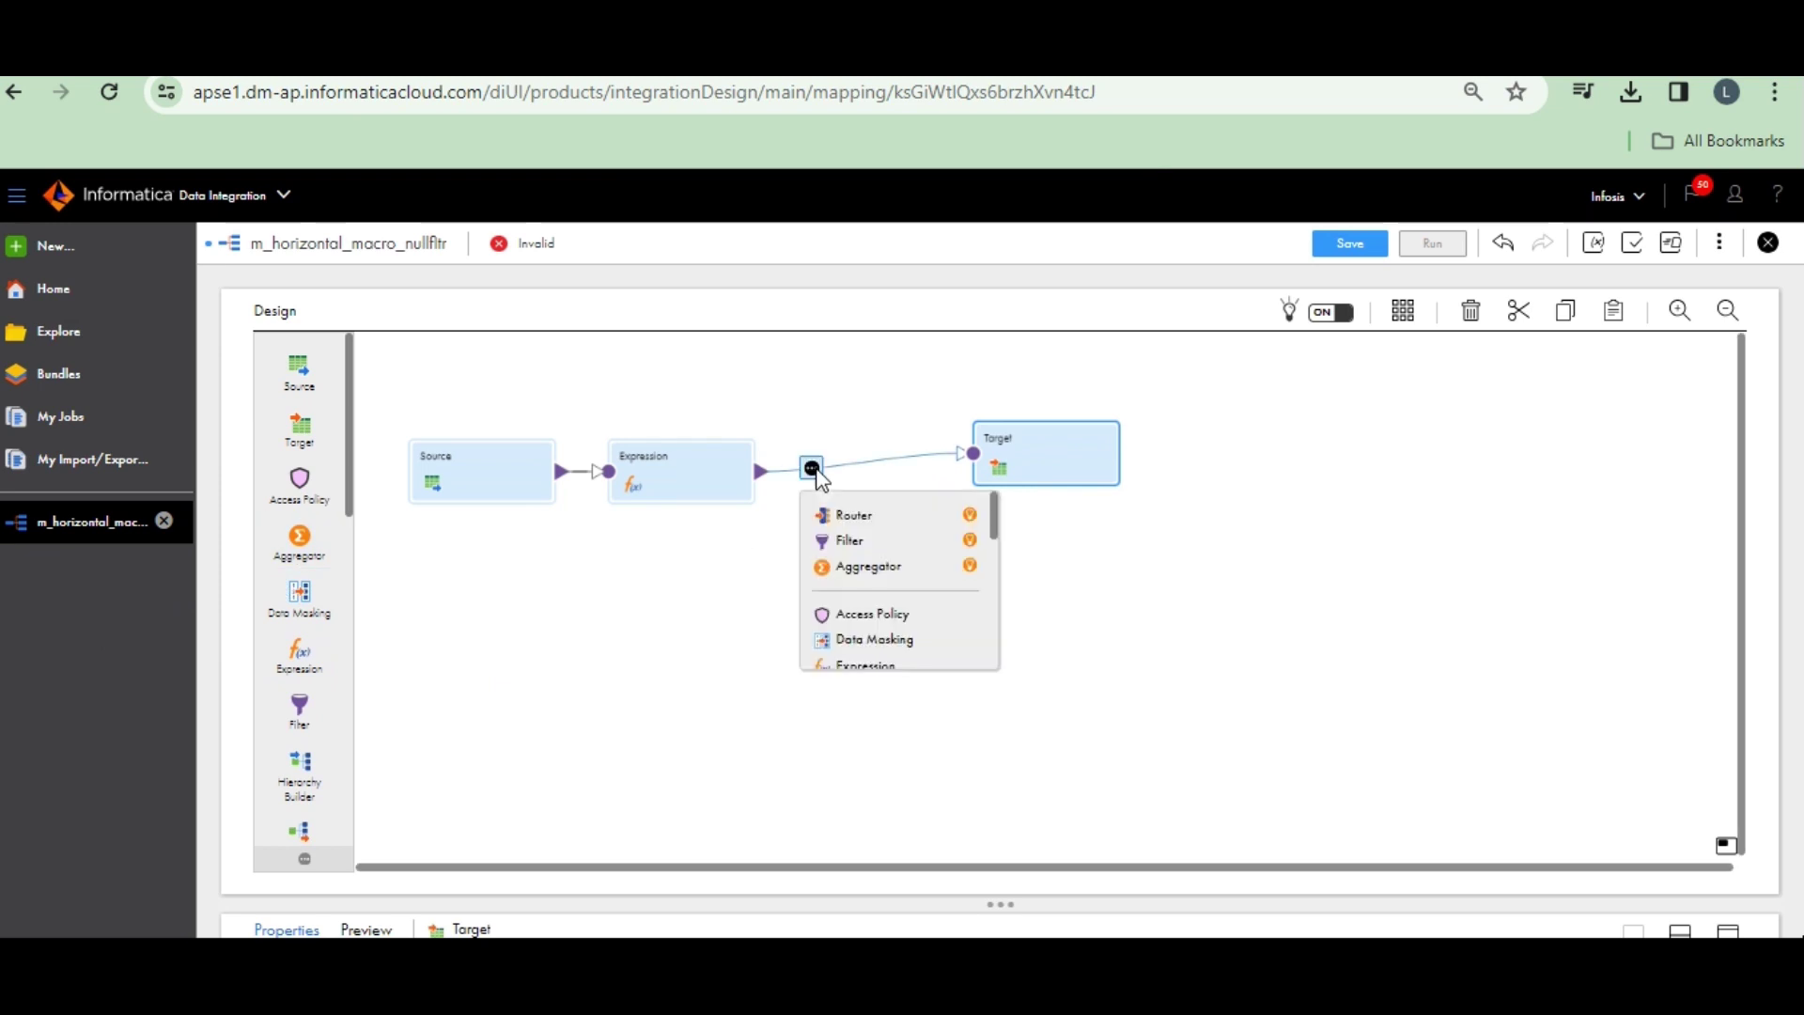
pyautogui.click(869, 550)
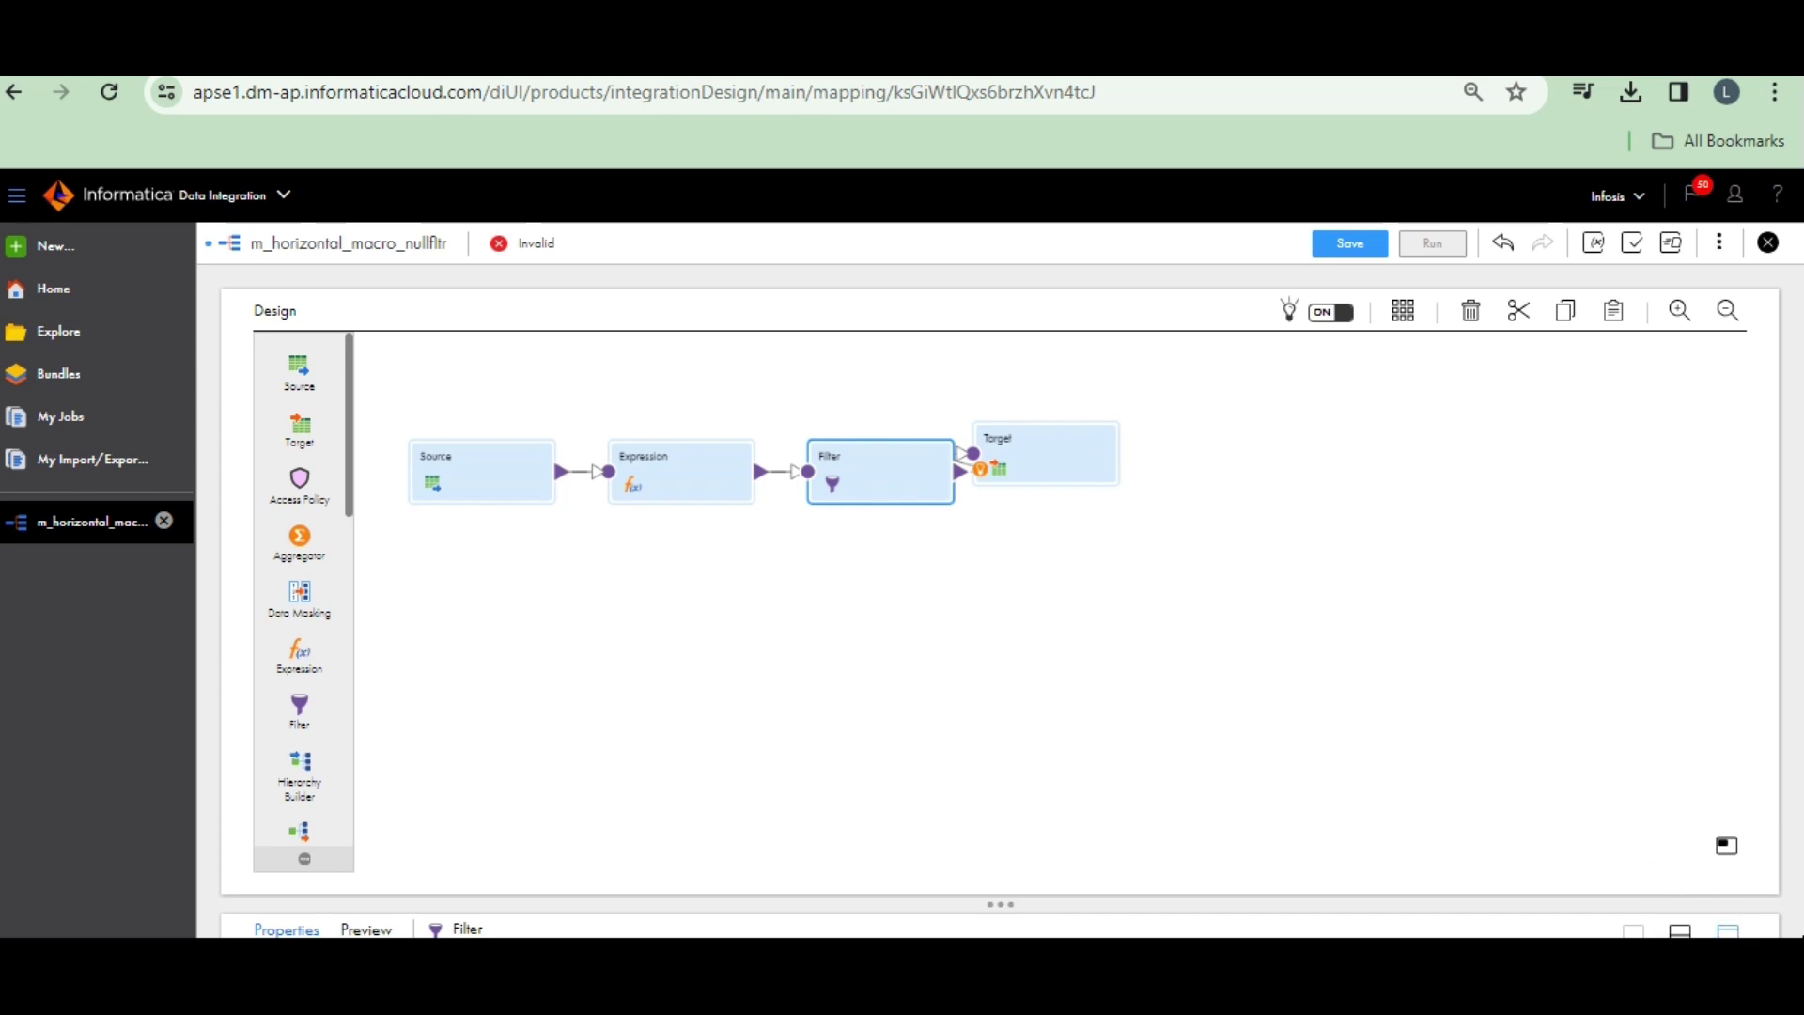
# - Add the simple condition null_filter = 0 to the Filter transformation and save the mapping
pyautogui.click(1727, 930)
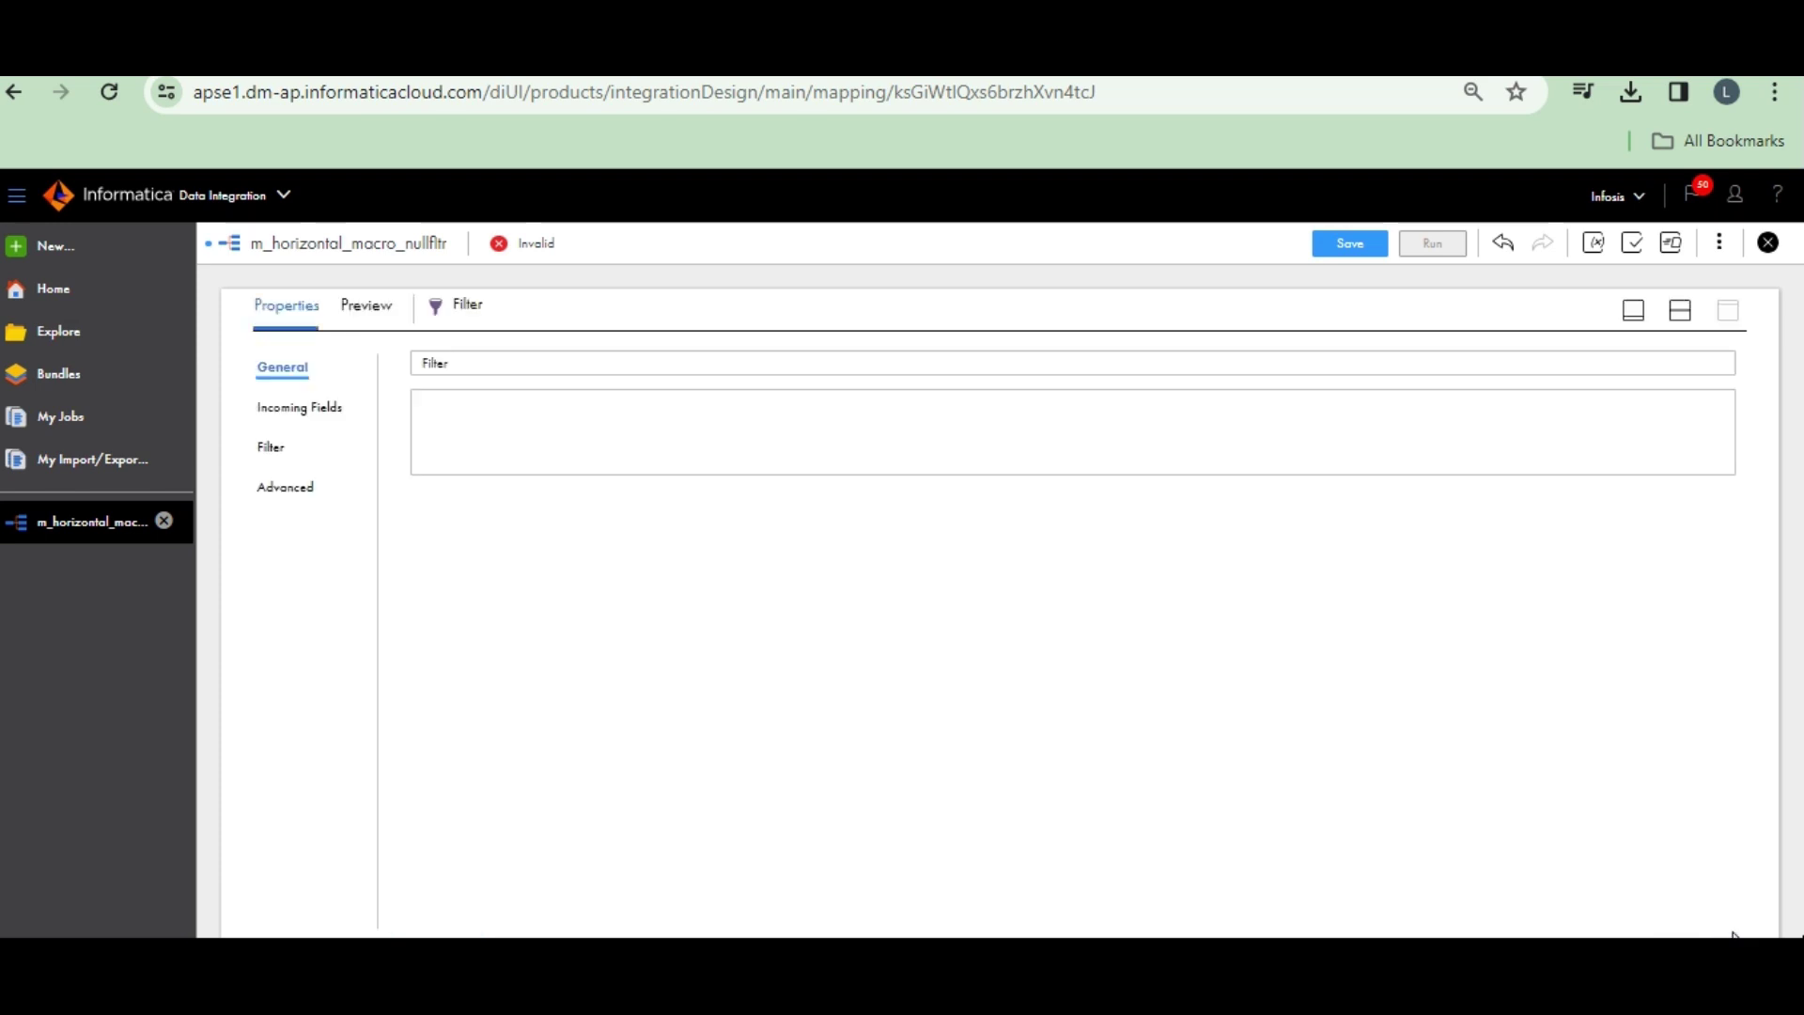
pyautogui.click(272, 451)
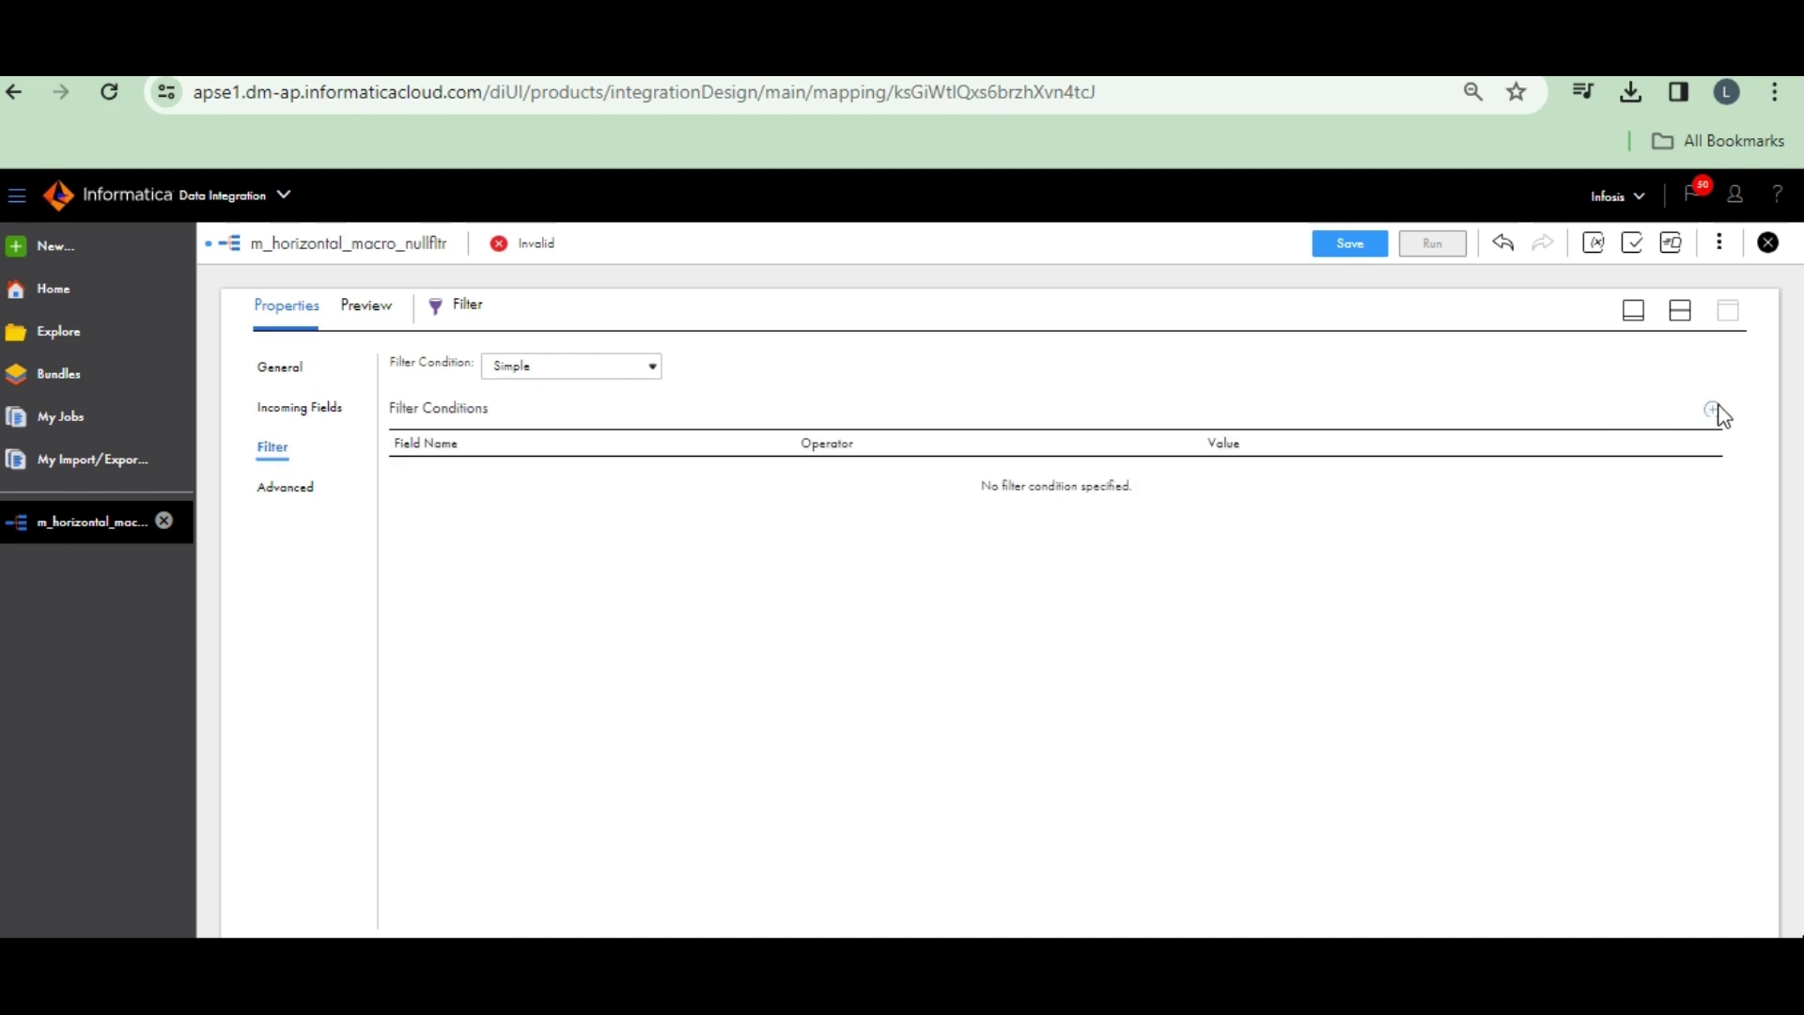
pyautogui.click(1712, 410)
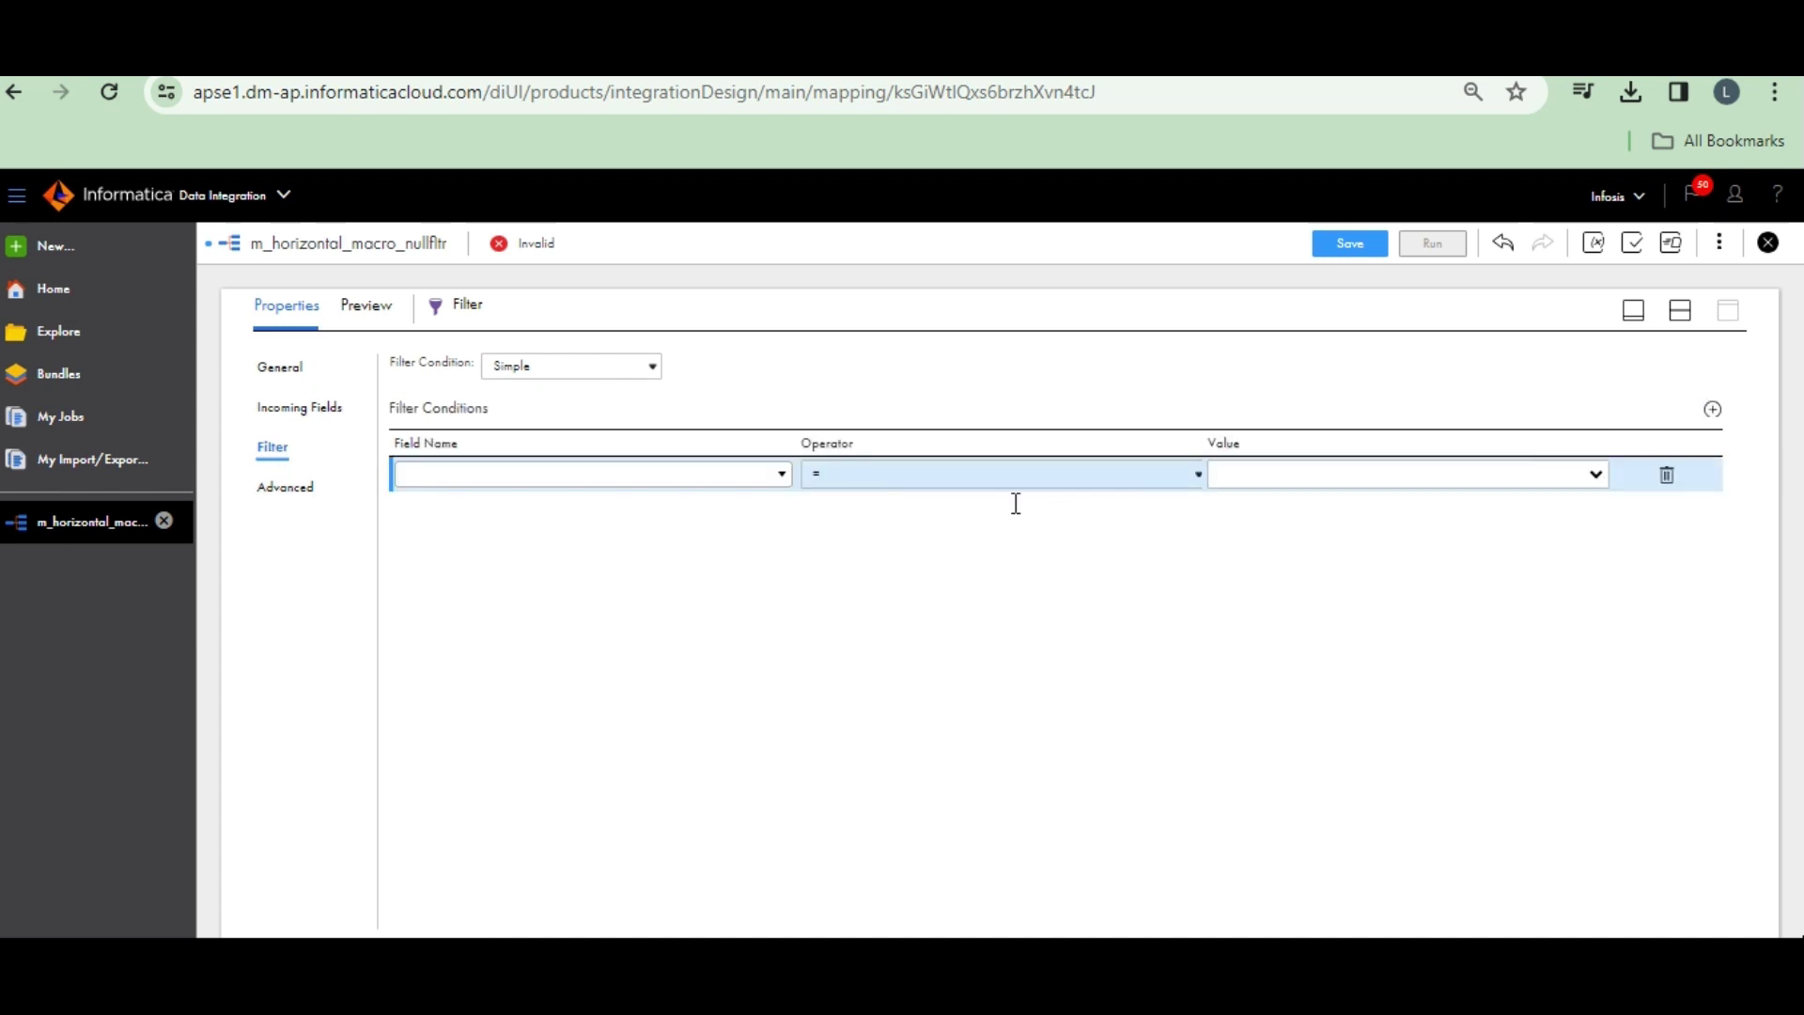
pyautogui.click(598, 492)
pyautogui.click(463, 597)
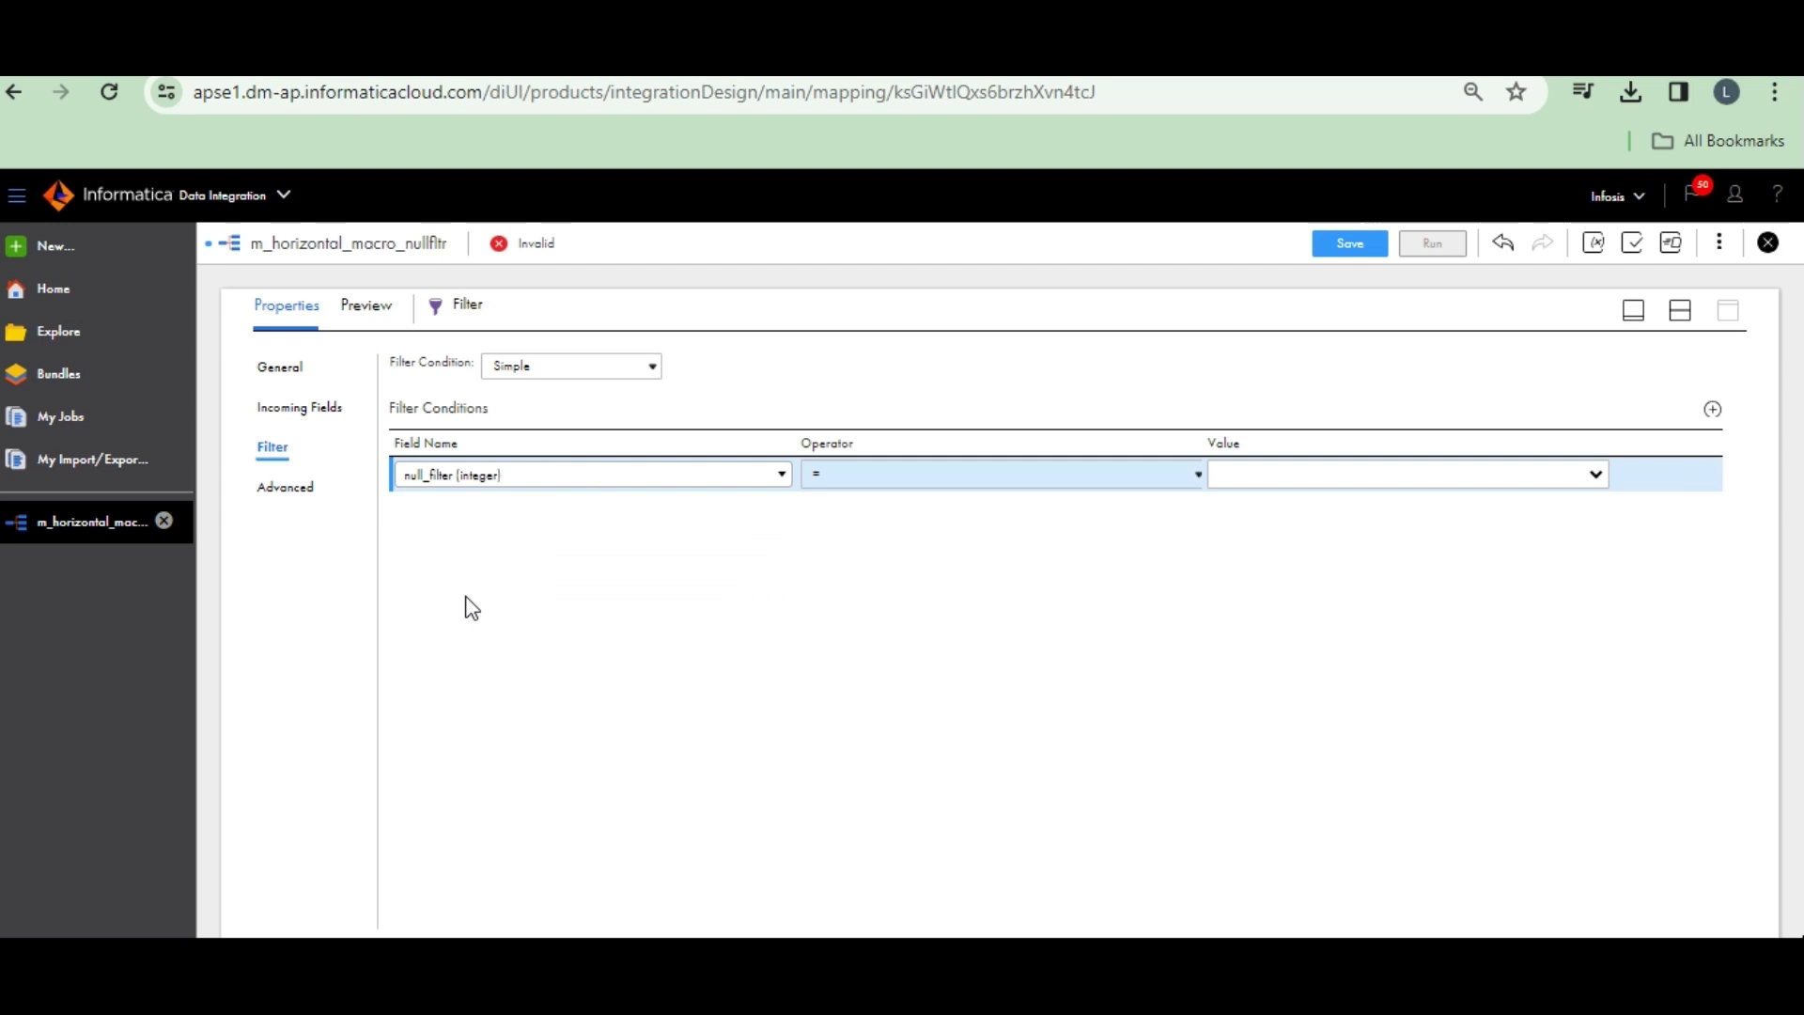
pyautogui.click(1304, 469)
pyautogui.click(1253, 562)
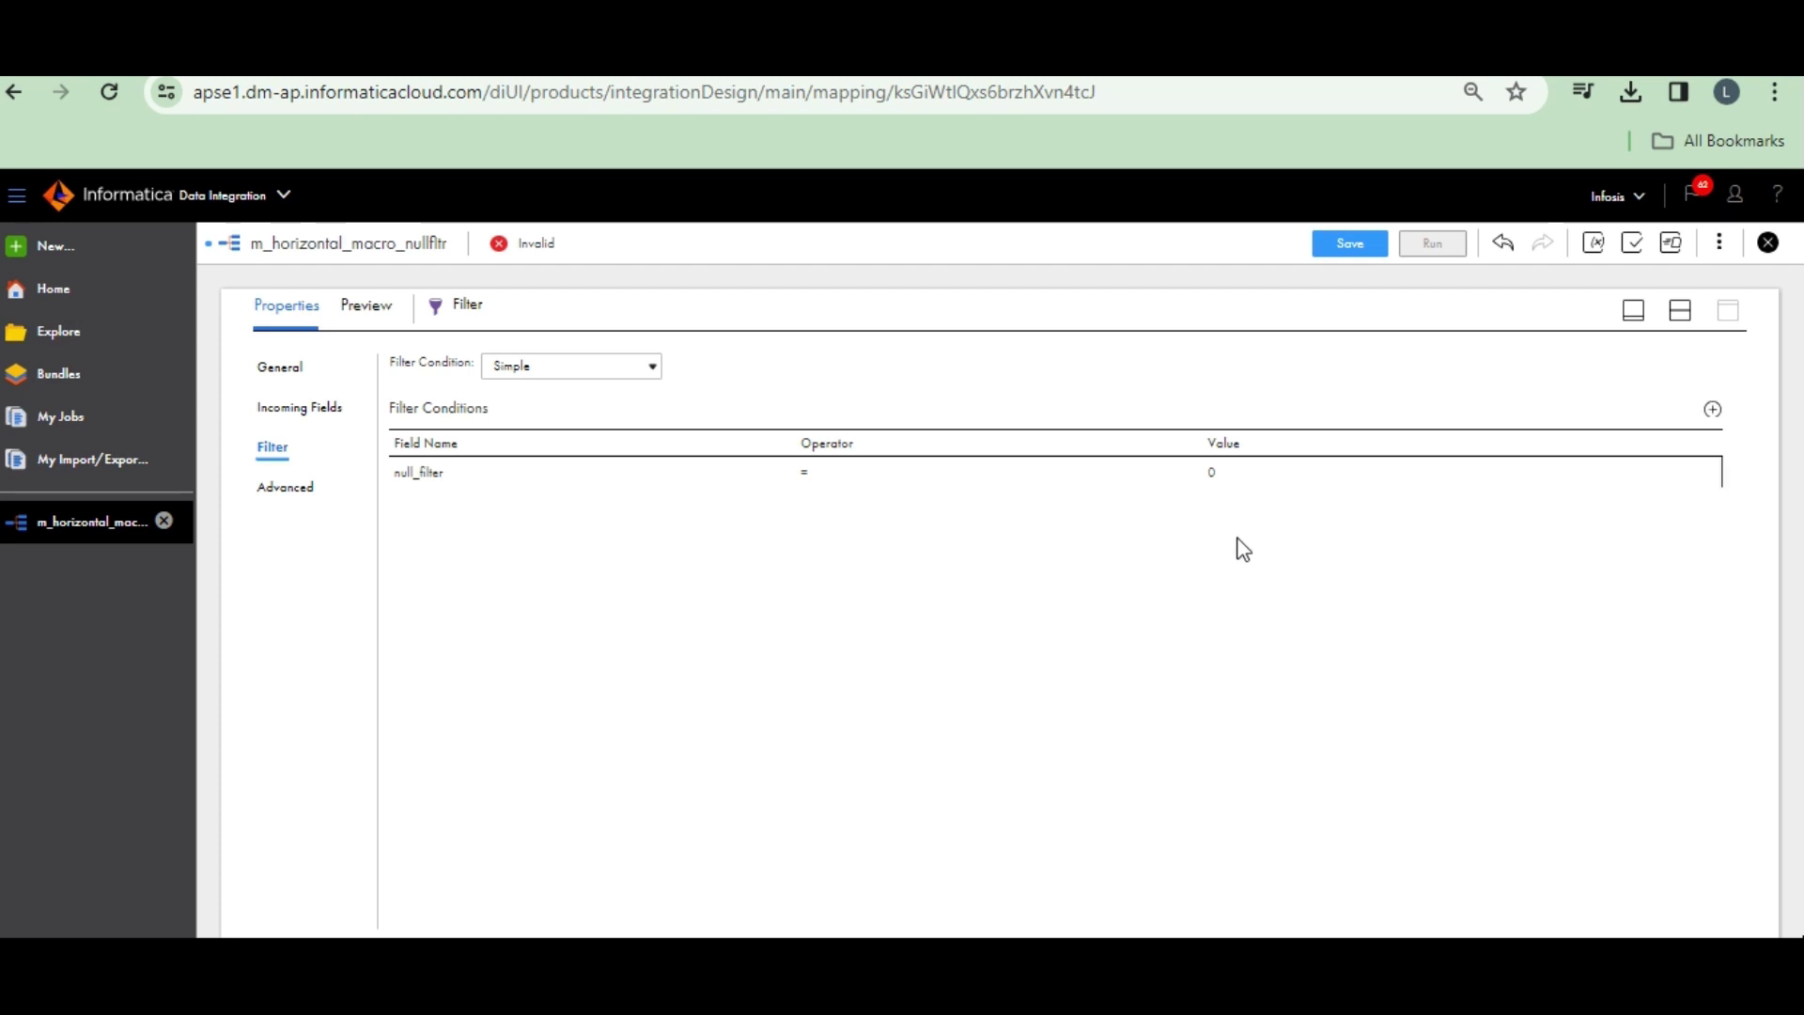
pyautogui.click(1261, 473)
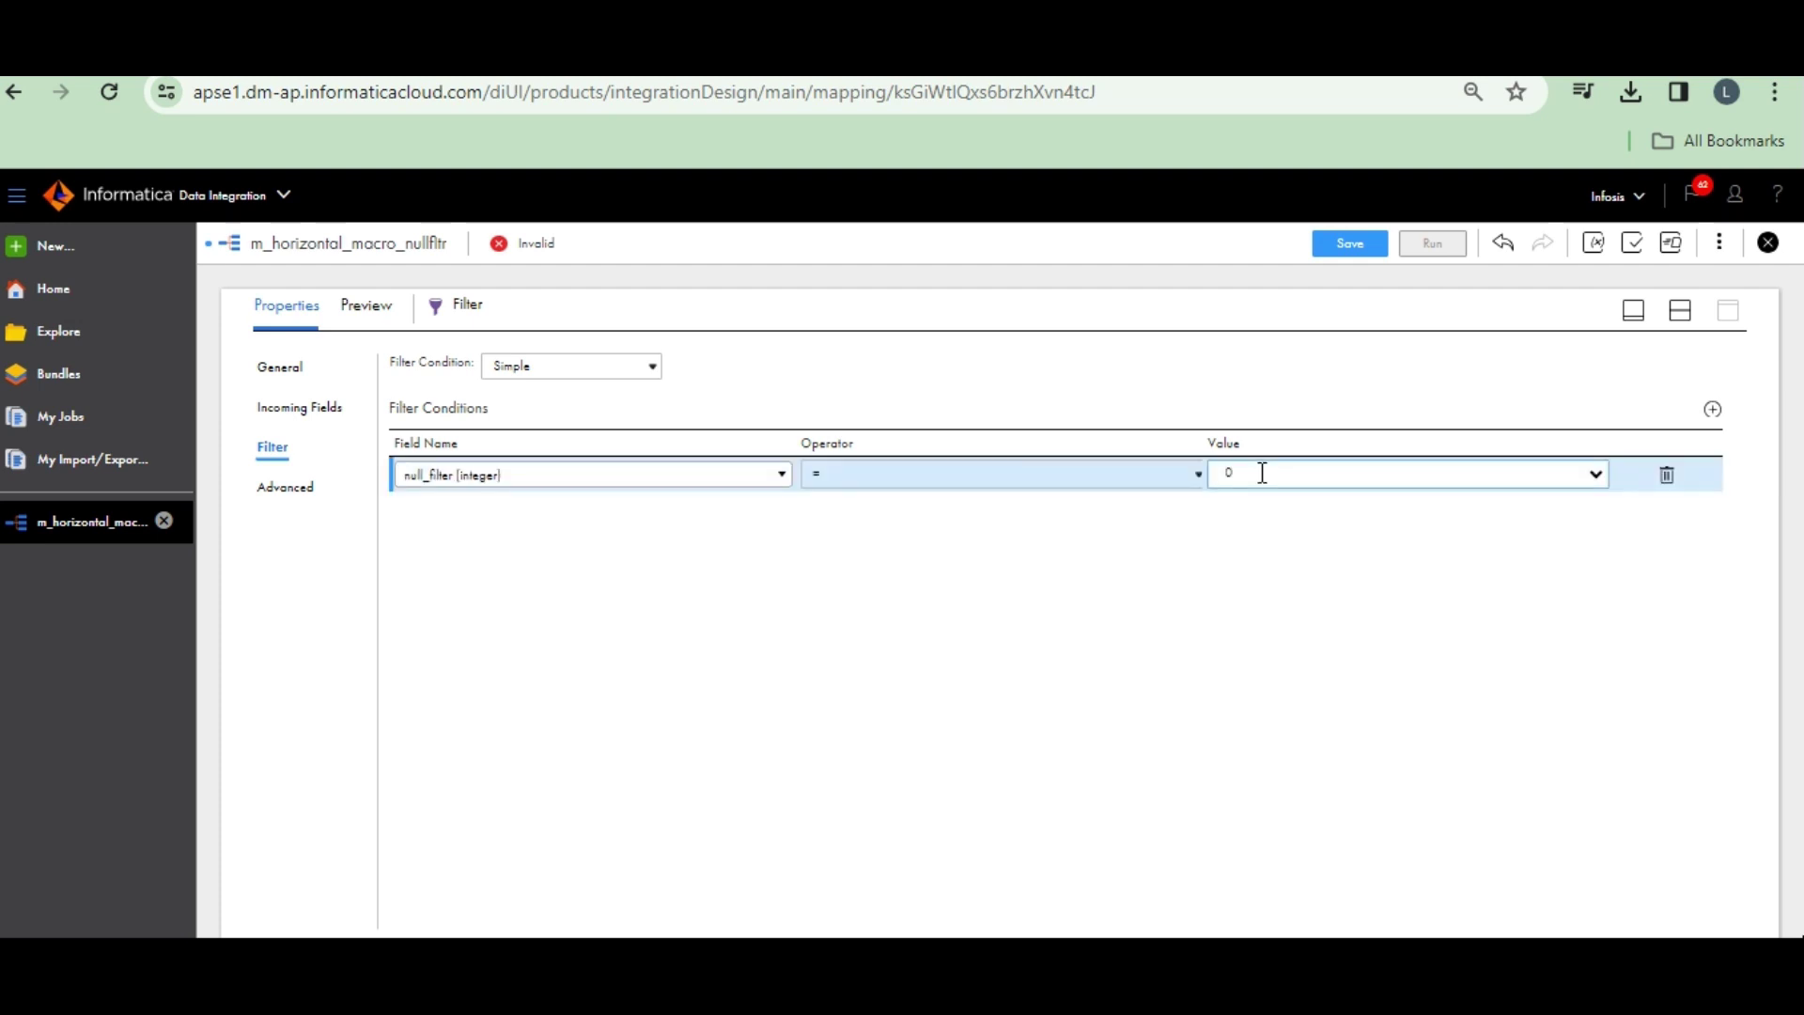
pyautogui.click(1253, 533)
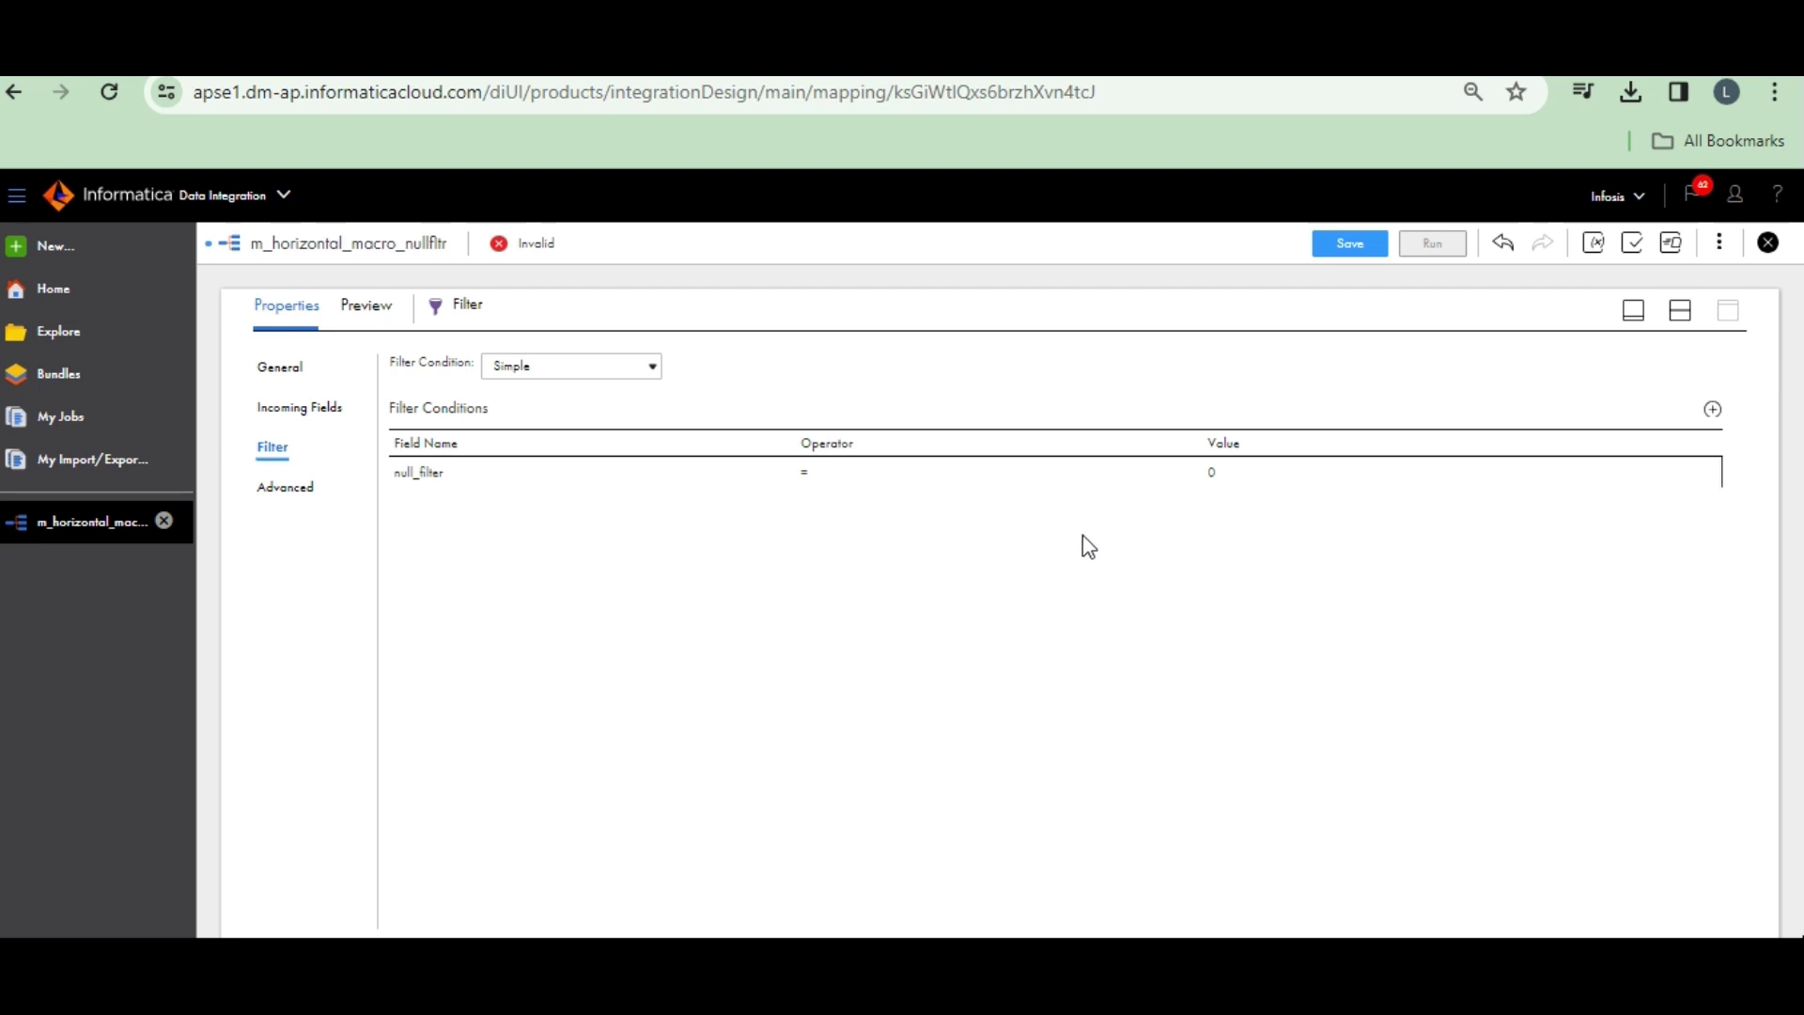
pyautogui.click(1348, 242)
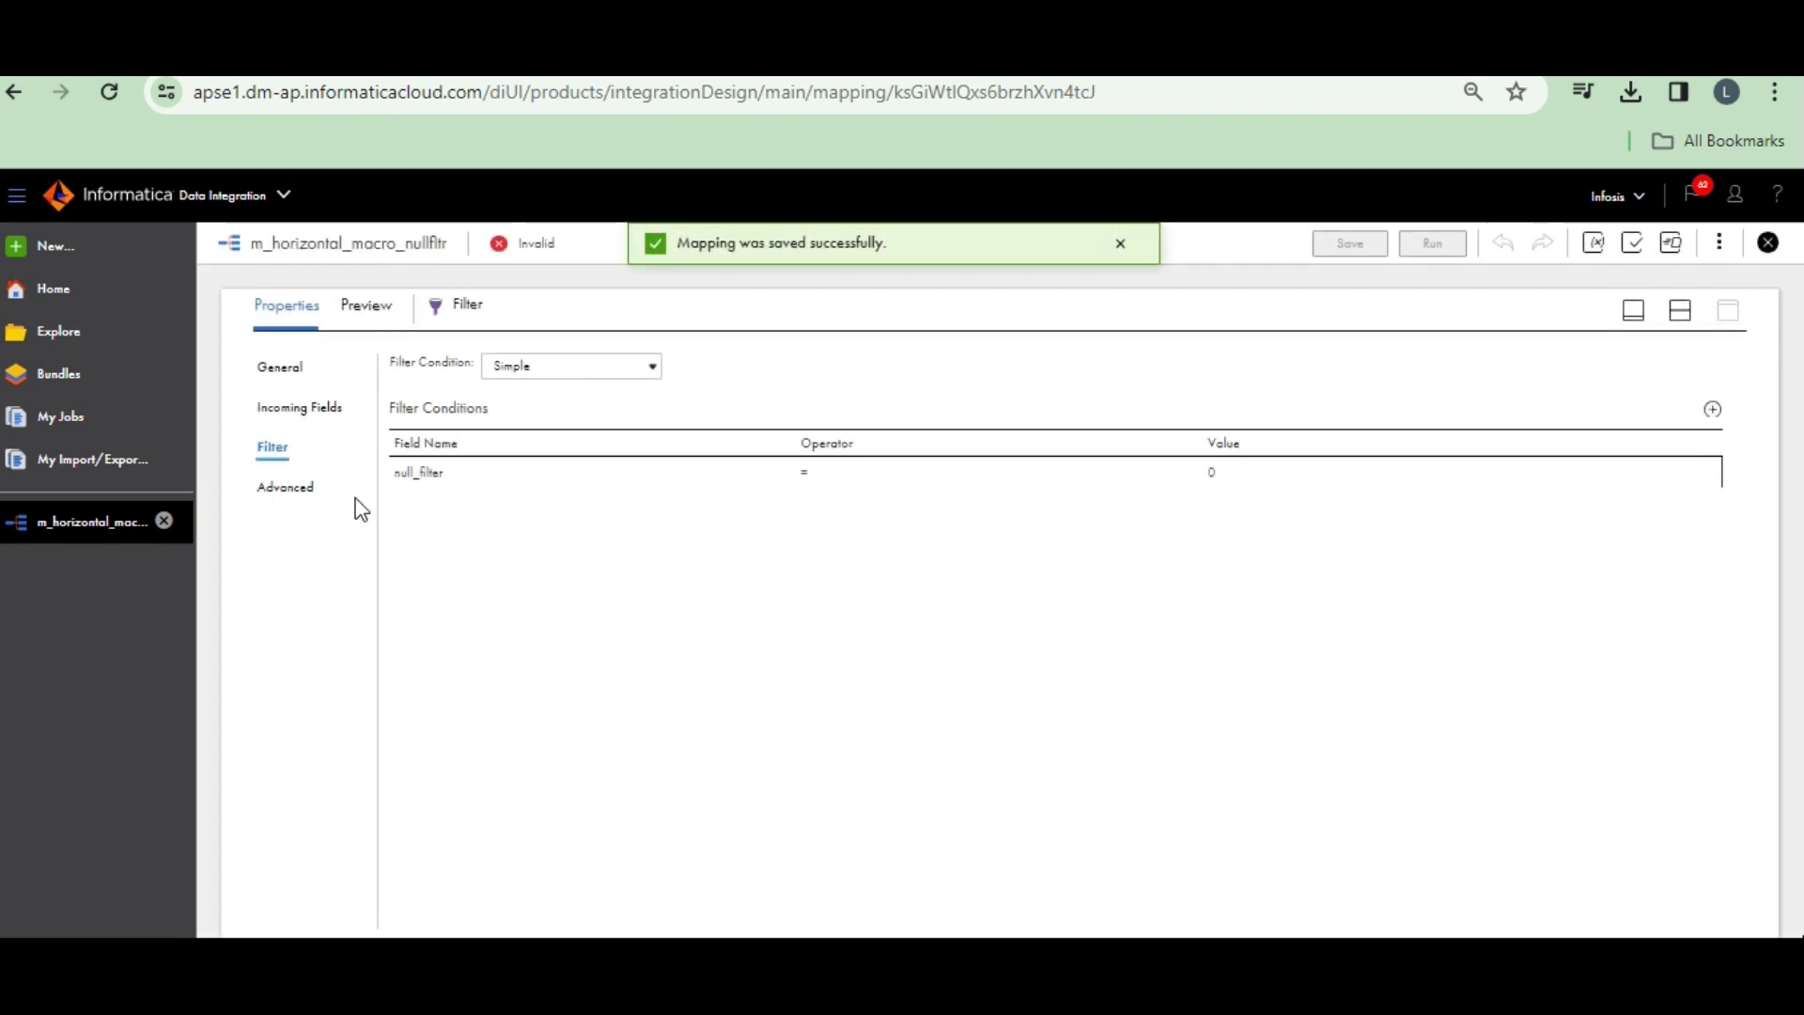
# - Map the incoming fields to the Target's fields automatically with Smart Map
pyautogui.click(1633, 310)
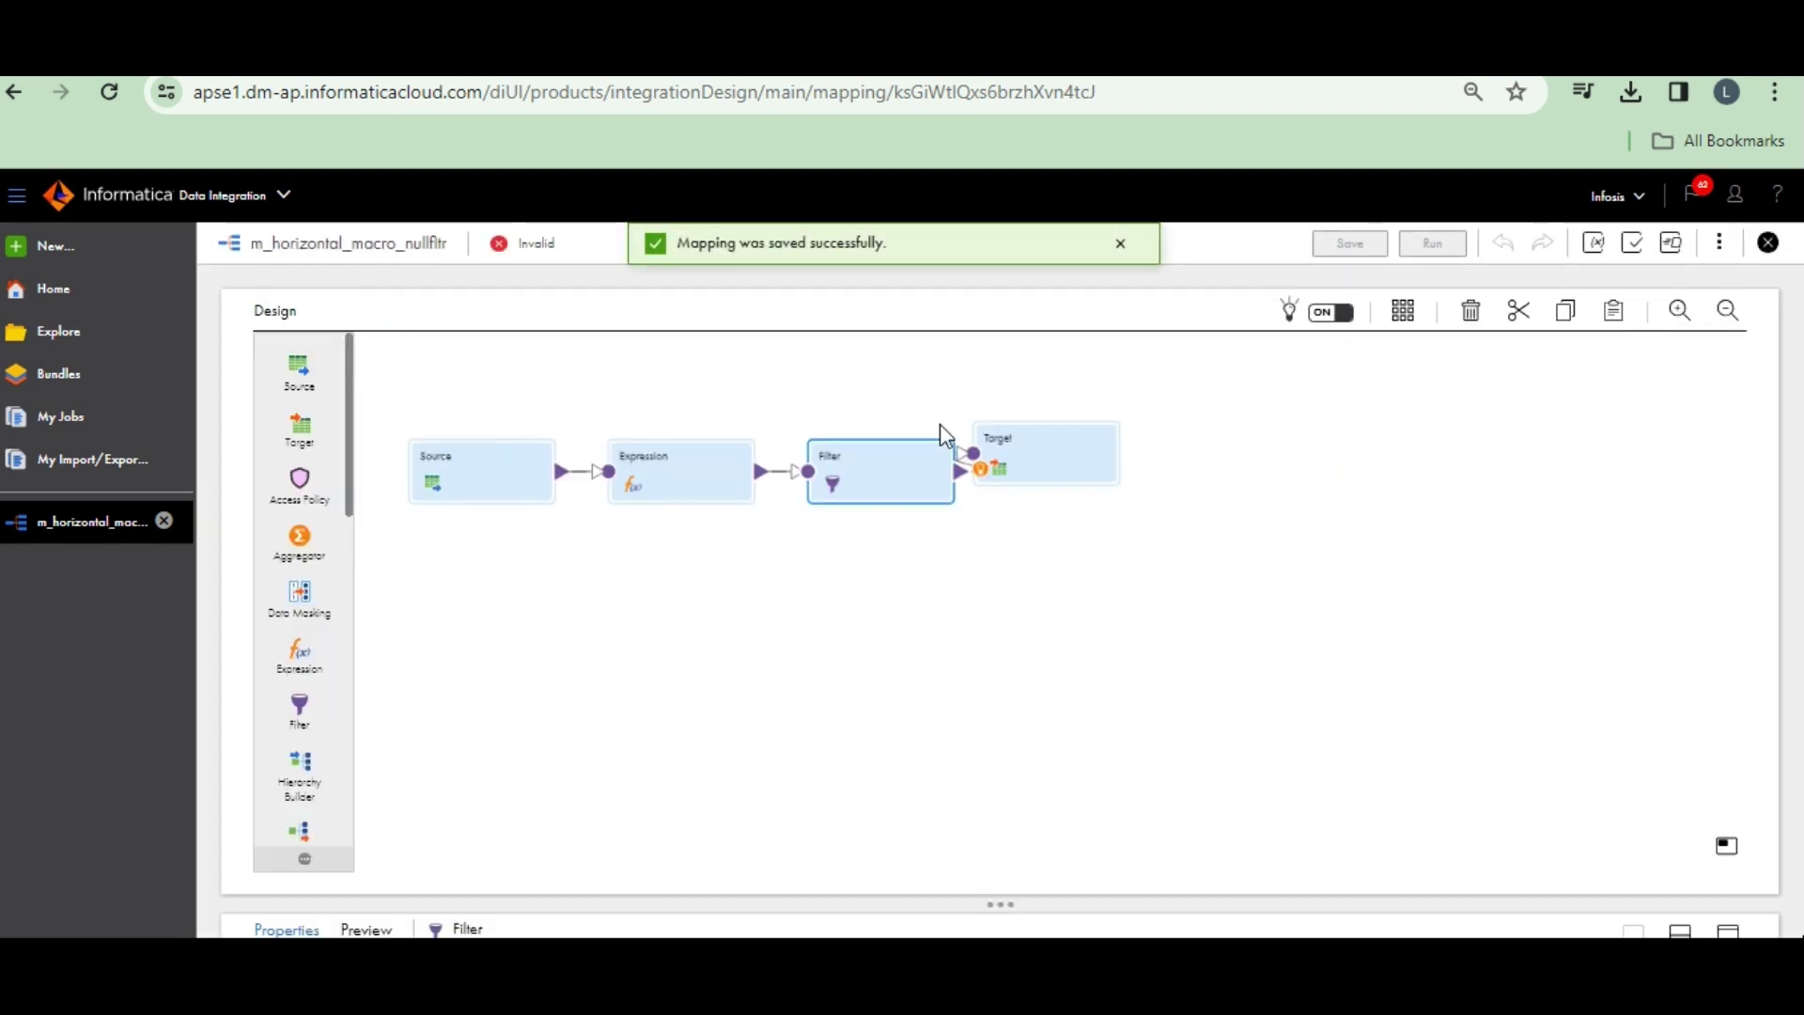
pyautogui.click(1031, 455)
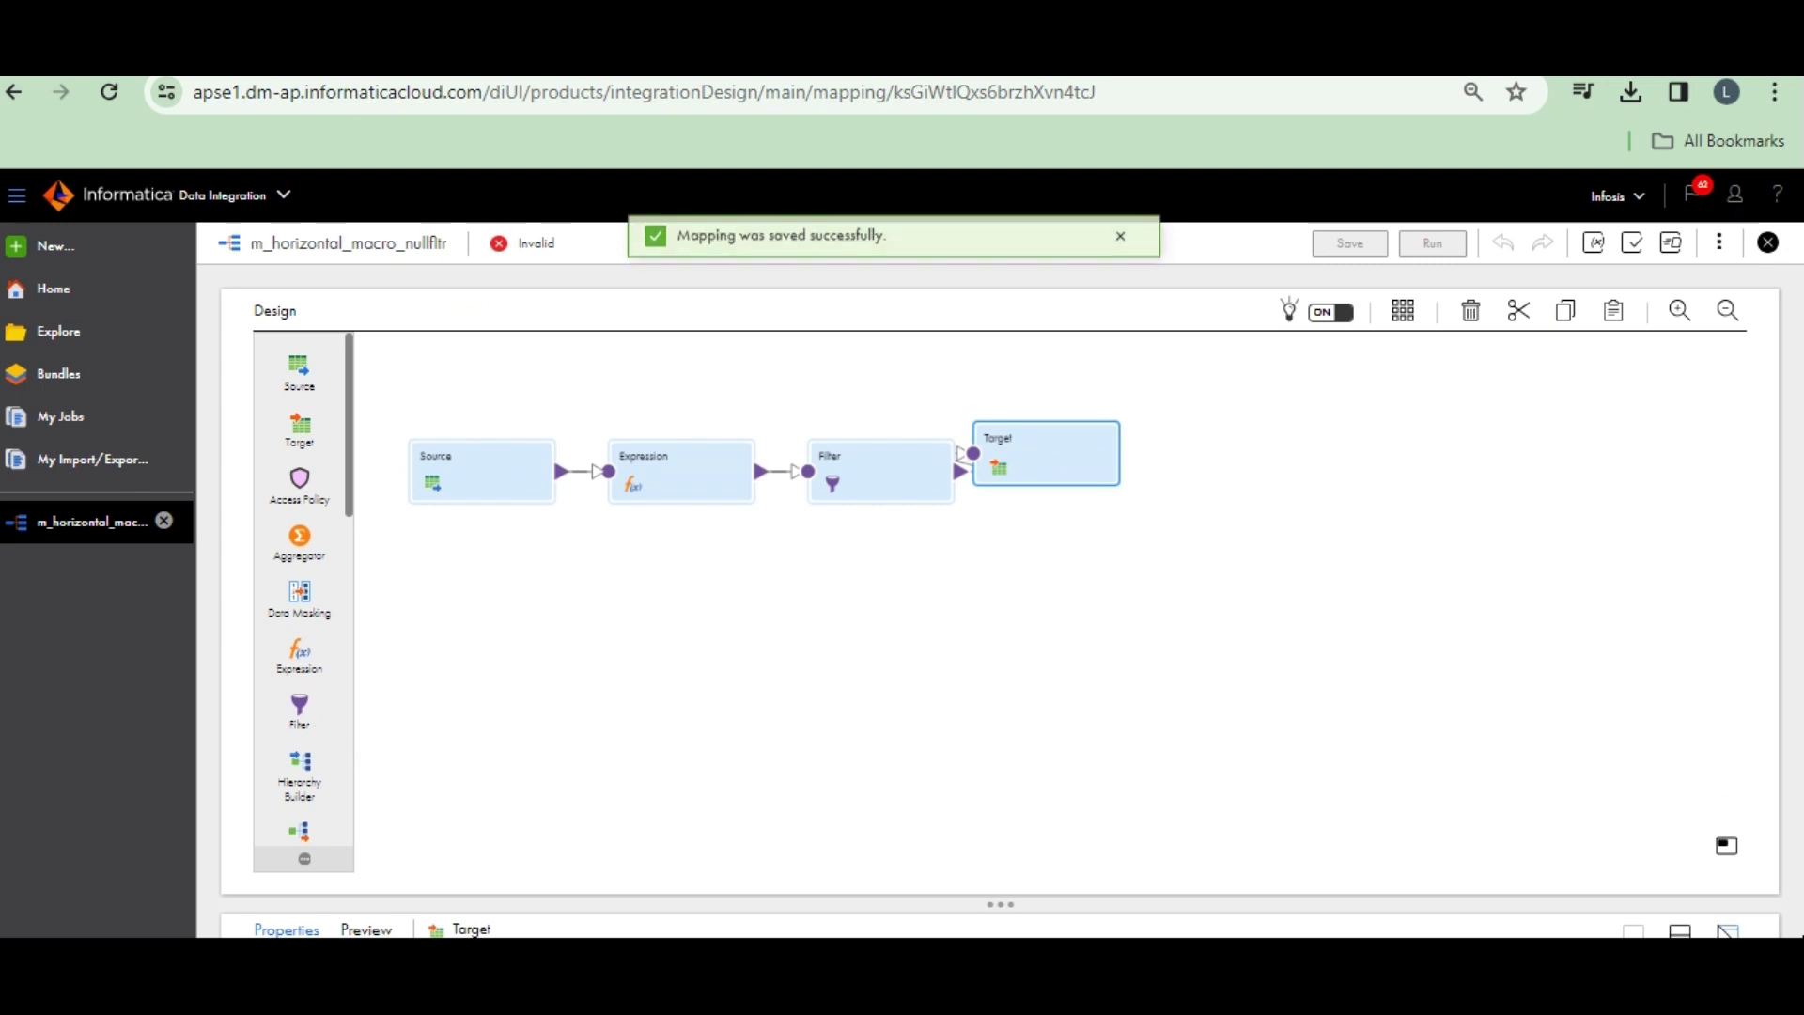
pyautogui.click(1727, 931)
pyautogui.click(291, 526)
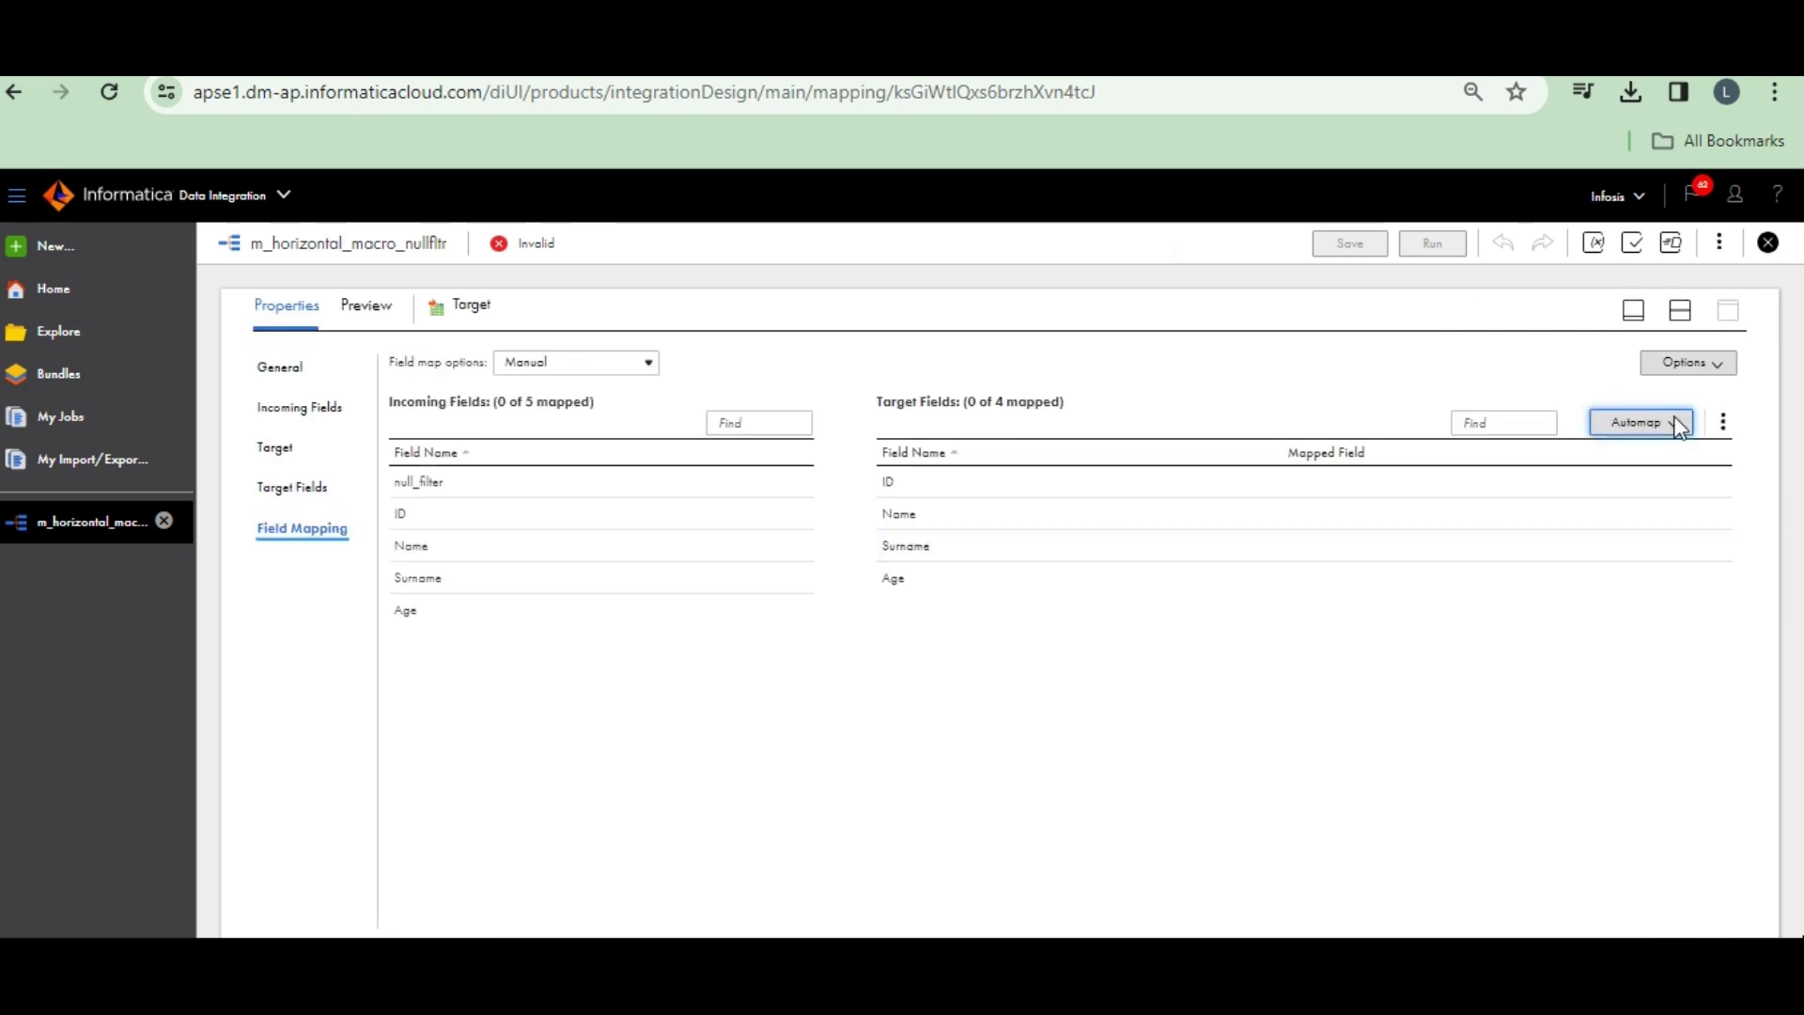
pyautogui.click(1639, 422)
pyautogui.click(1552, 489)
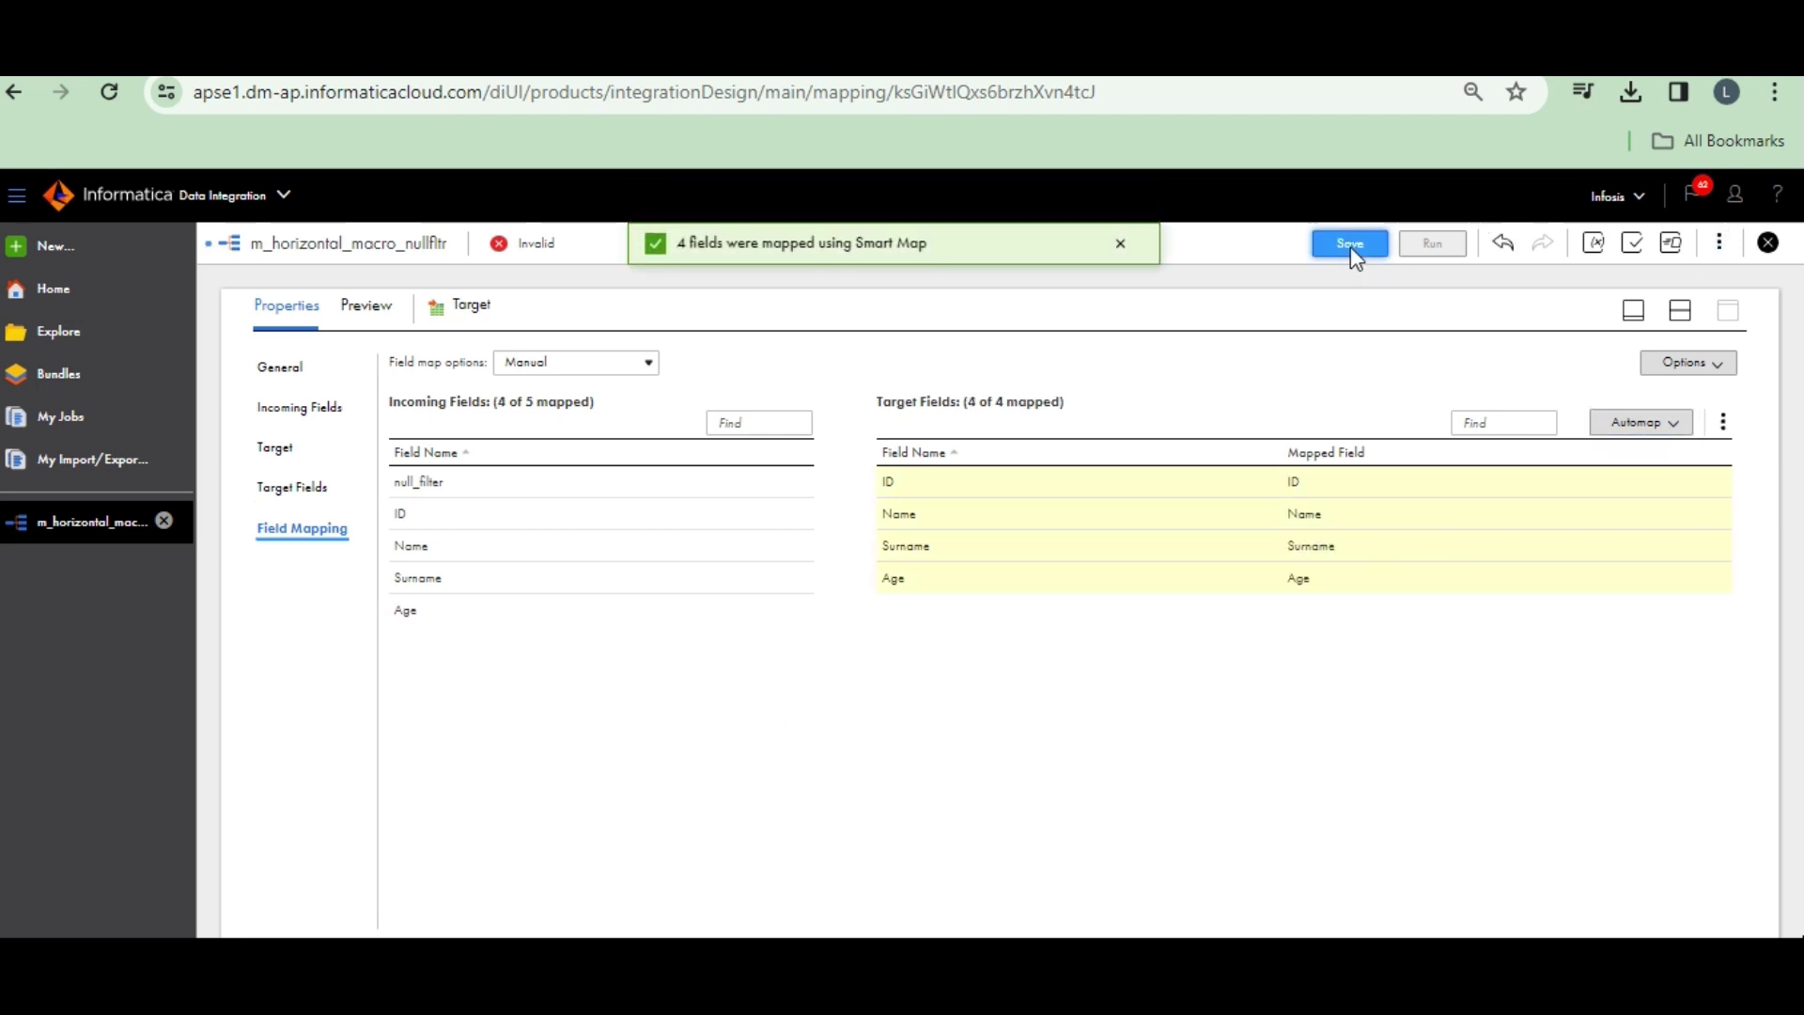
# - Save the mapping and run it with the preselected runtime environment
pyautogui.click(1350, 244)
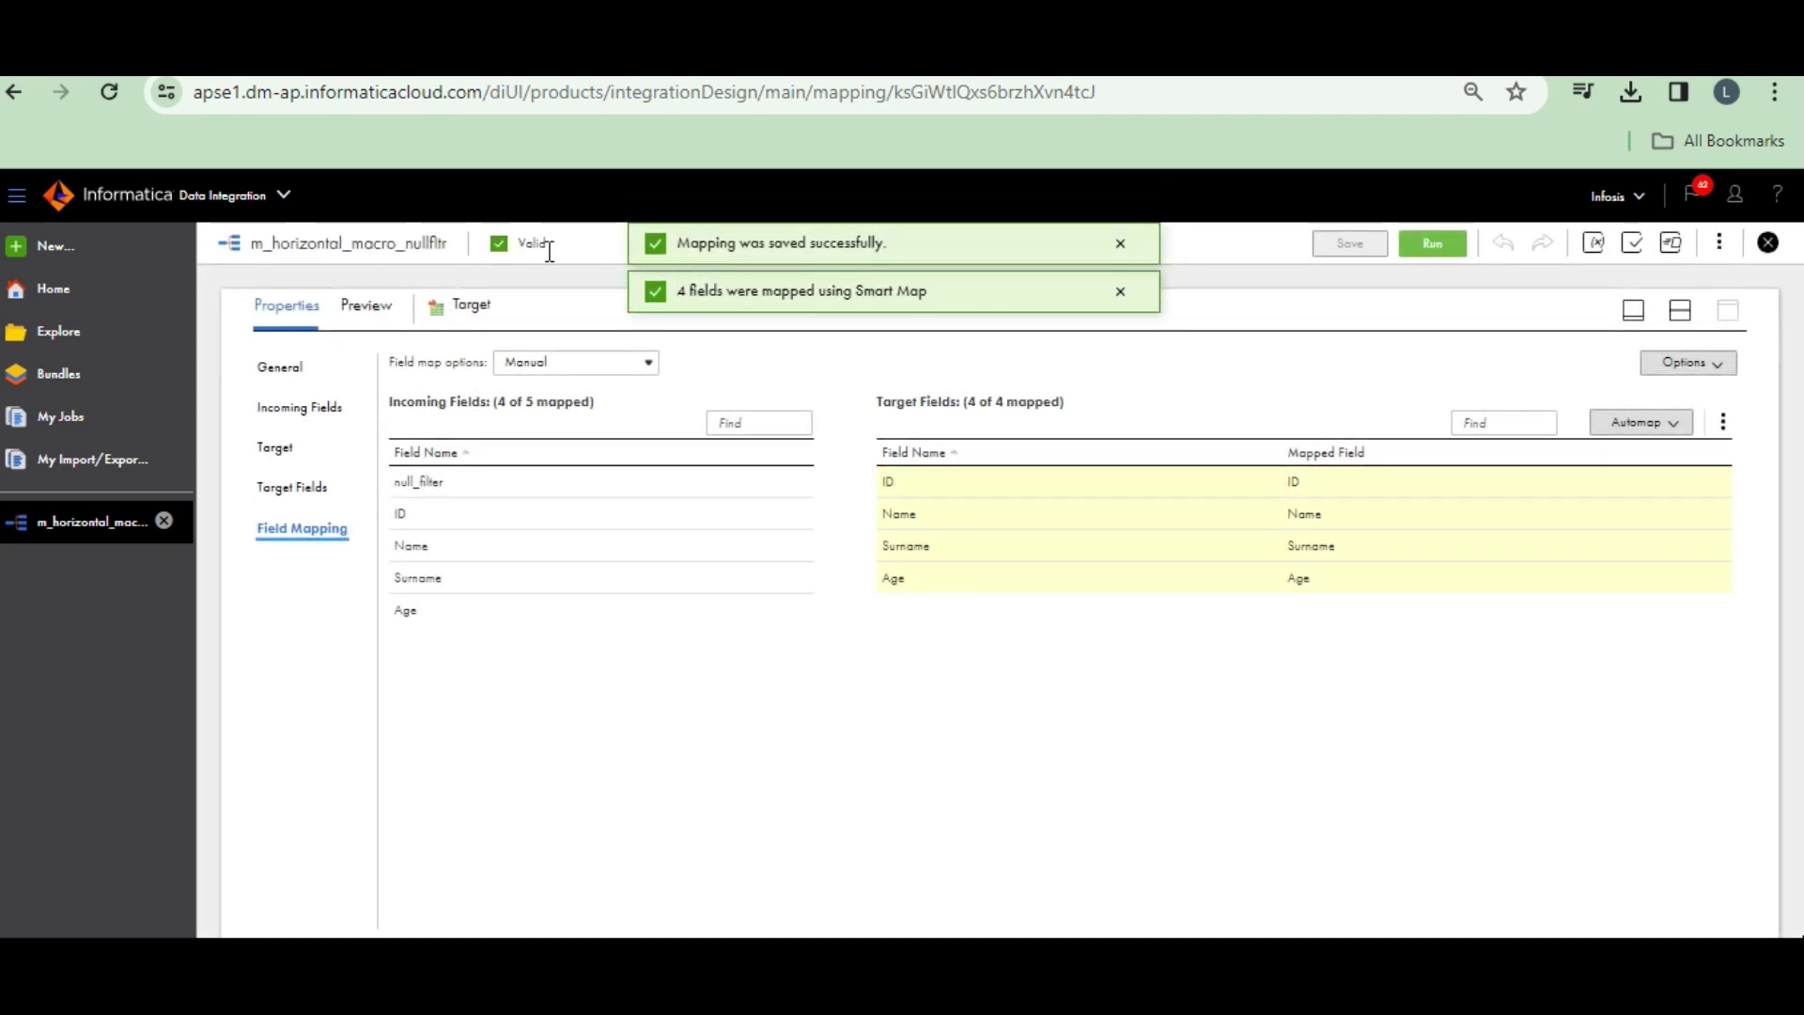
pyautogui.click(1446, 243)
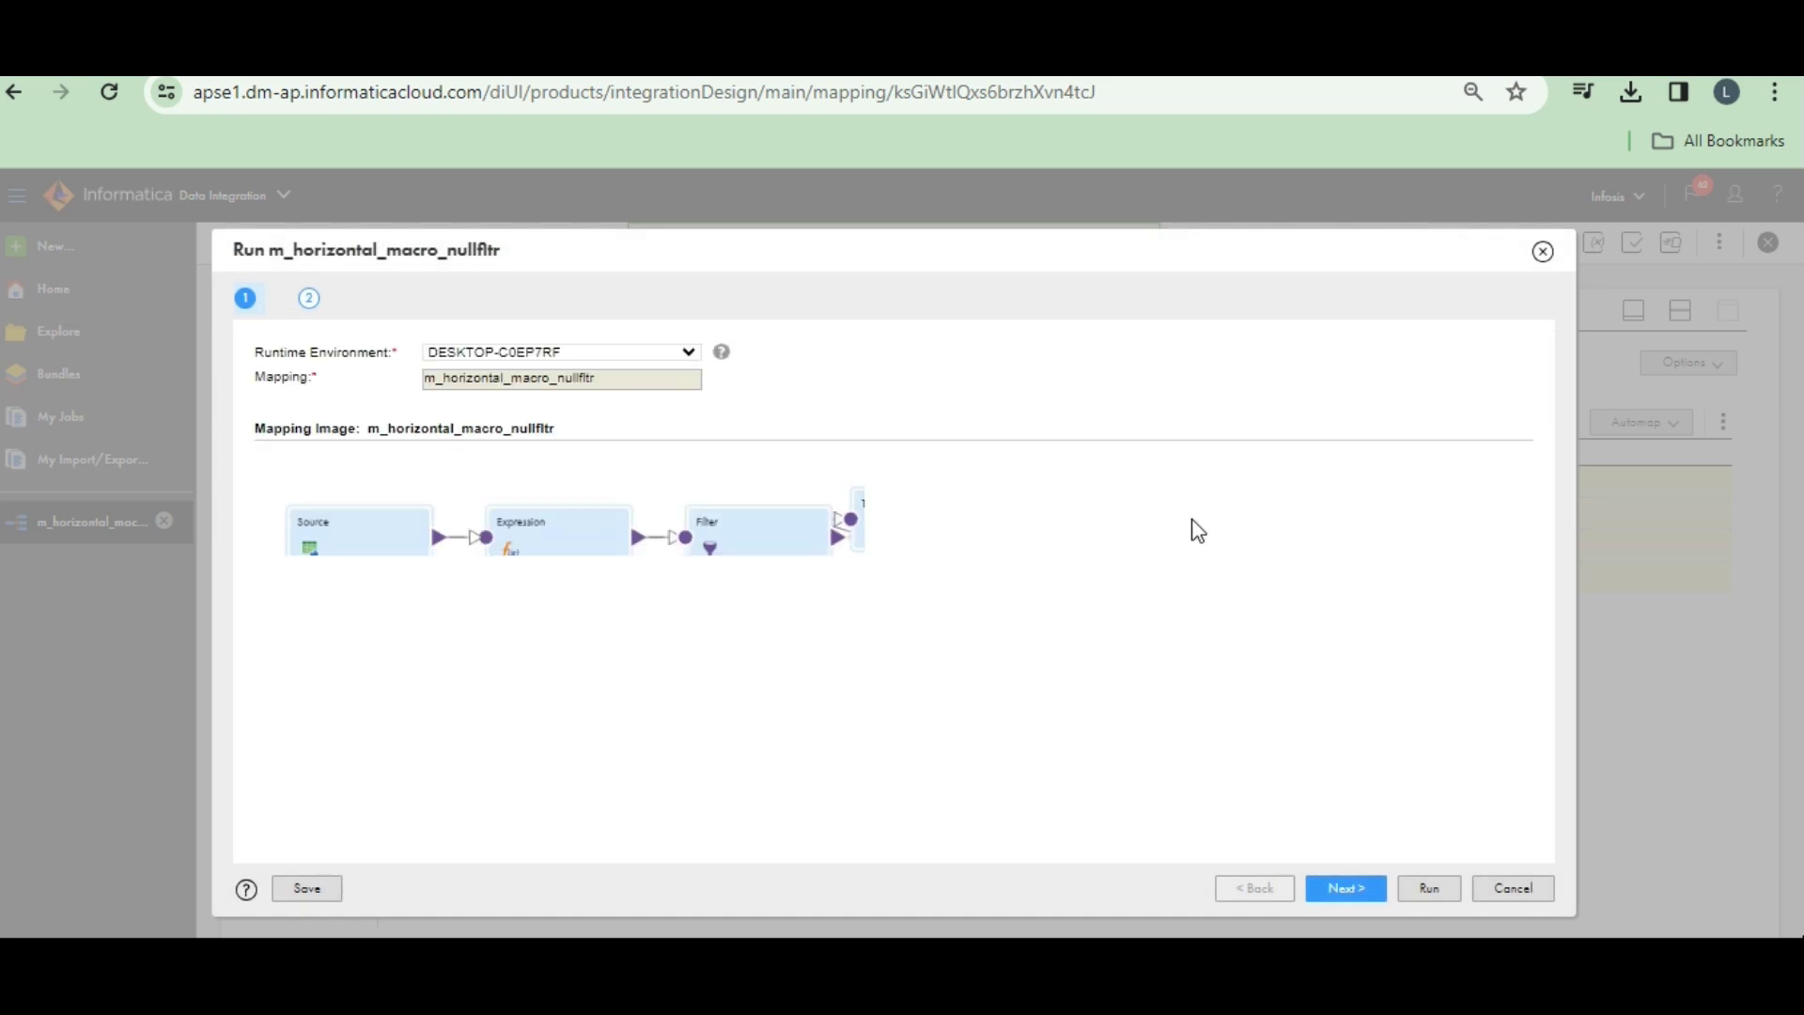
pyautogui.click(1427, 890)
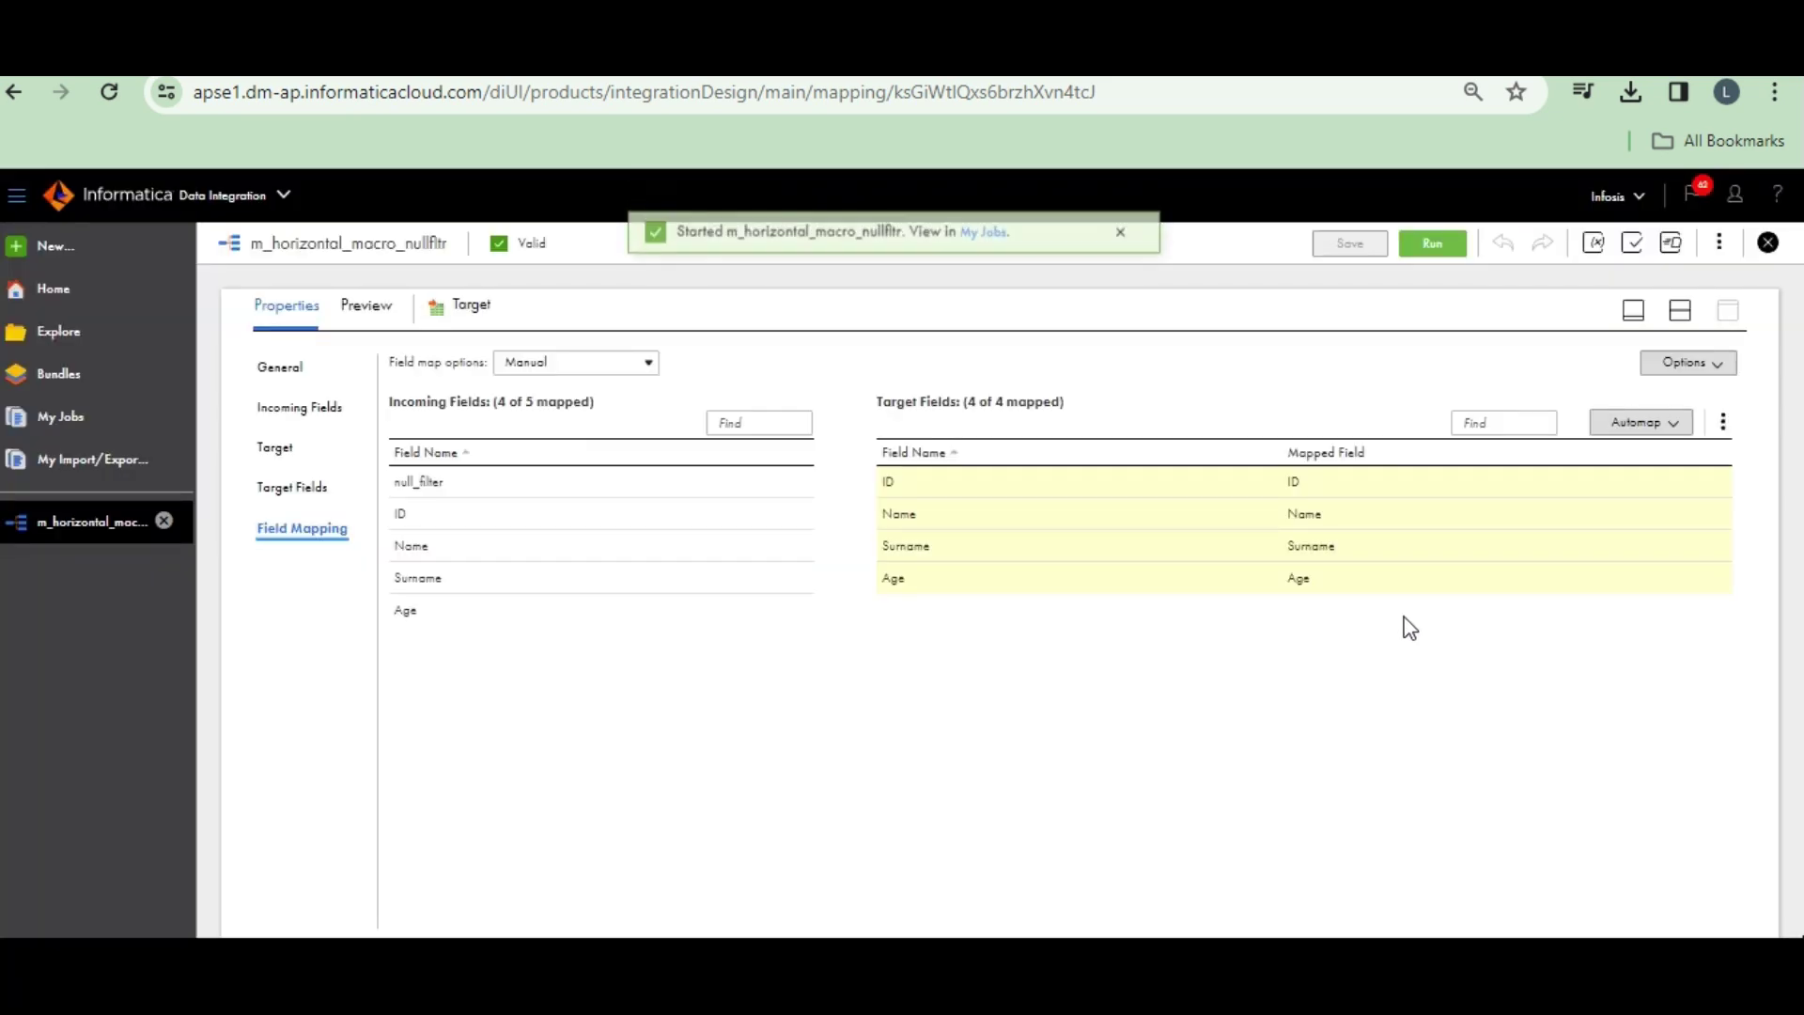
# - View the started m_horizontal_macro_nullfltr run in My Jobs and refresh its status until the run ends
pyautogui.click(988, 252)
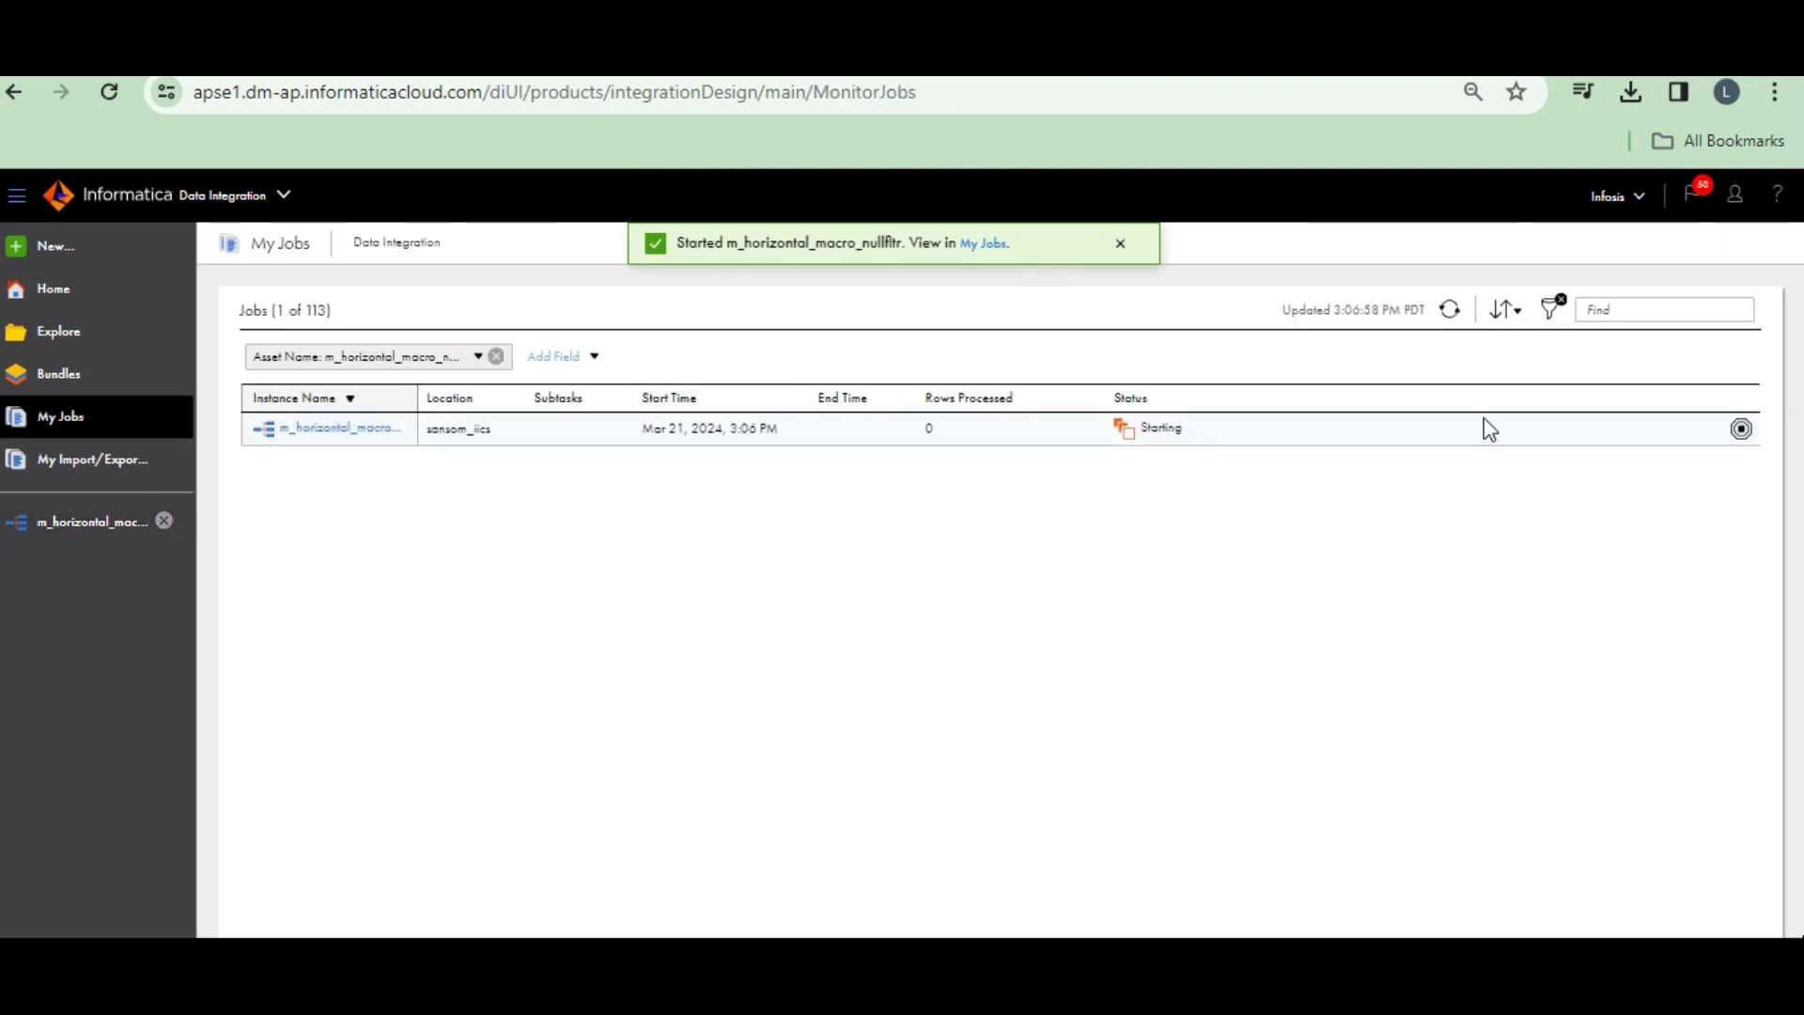
pyautogui.click(1456, 314)
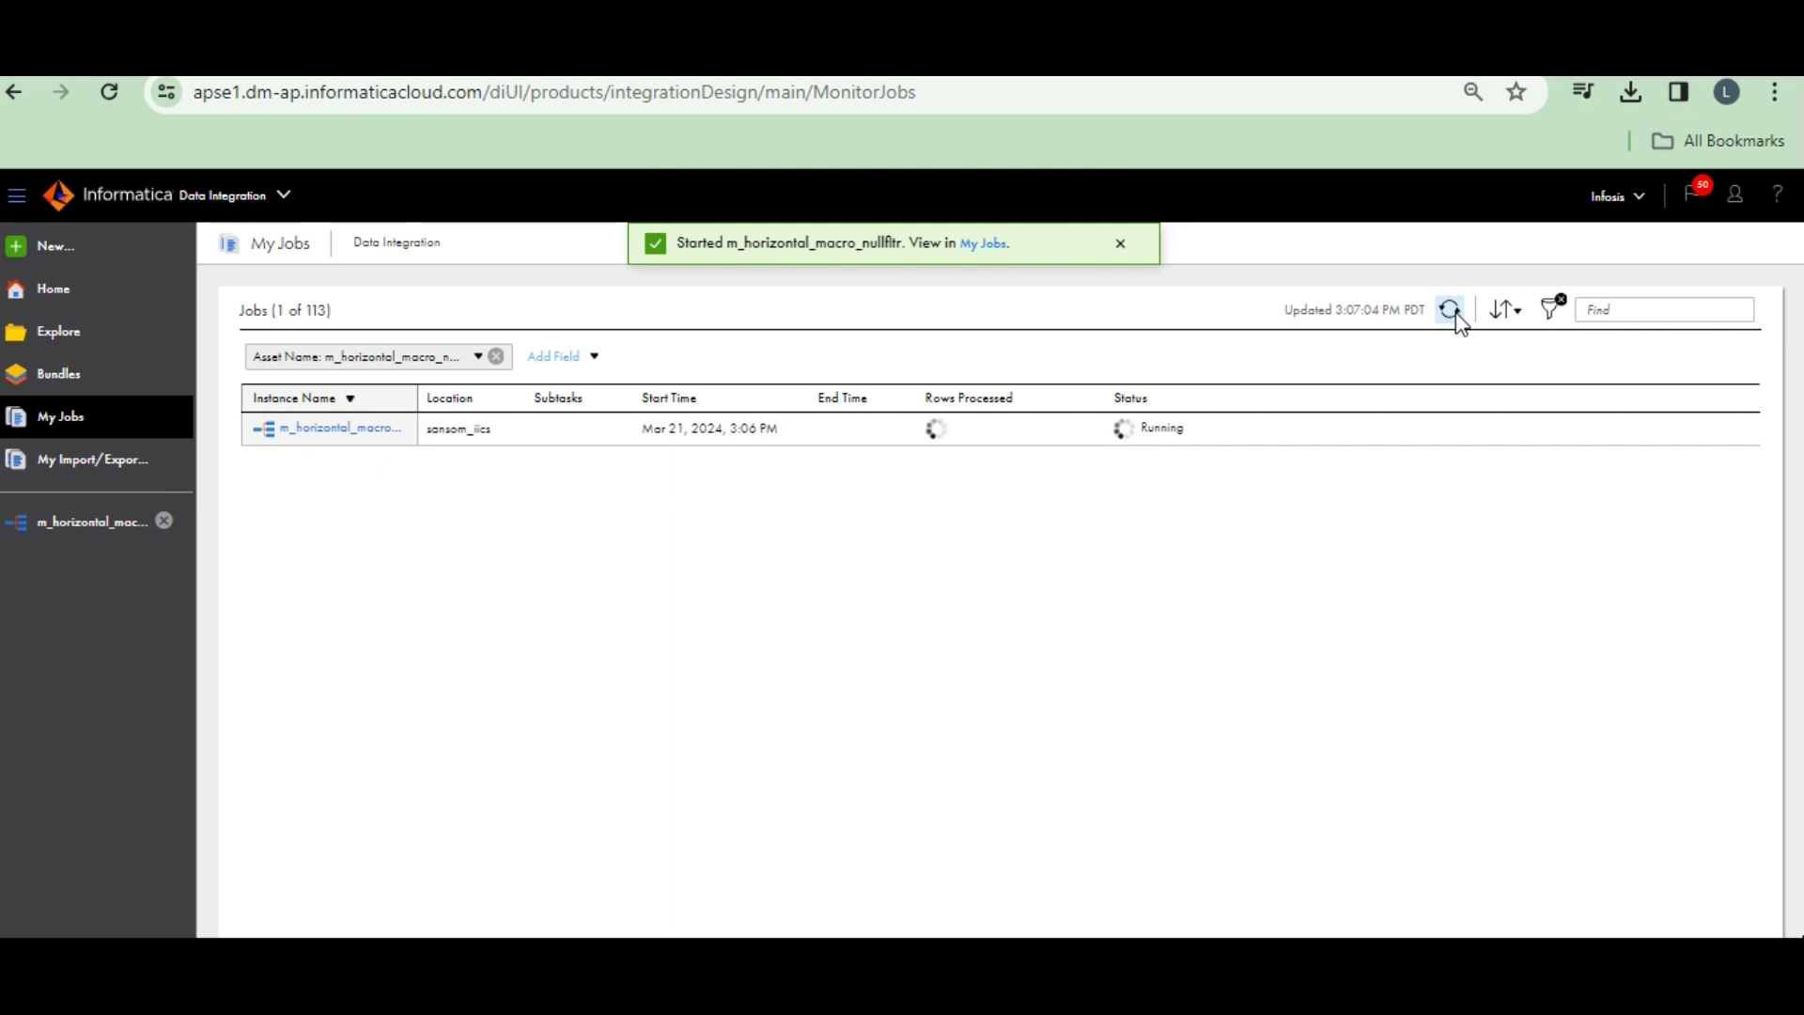
pyautogui.click(1455, 314)
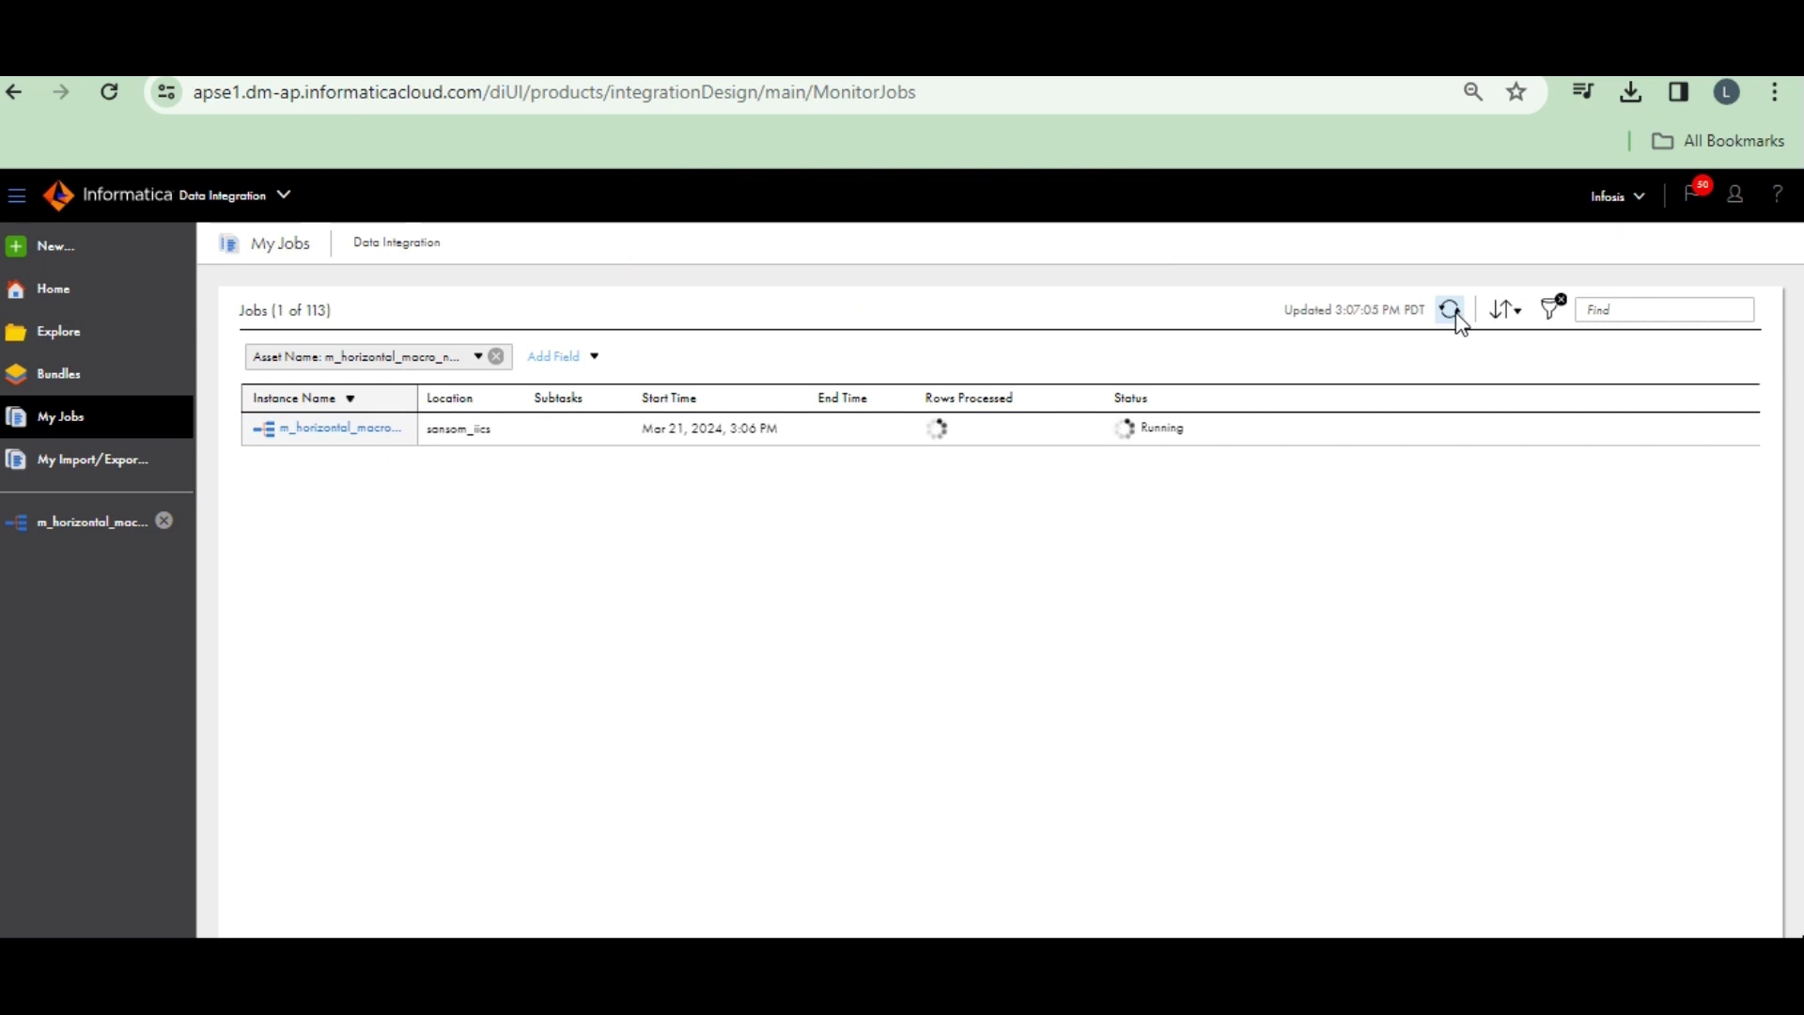
pyautogui.click(1456, 317)
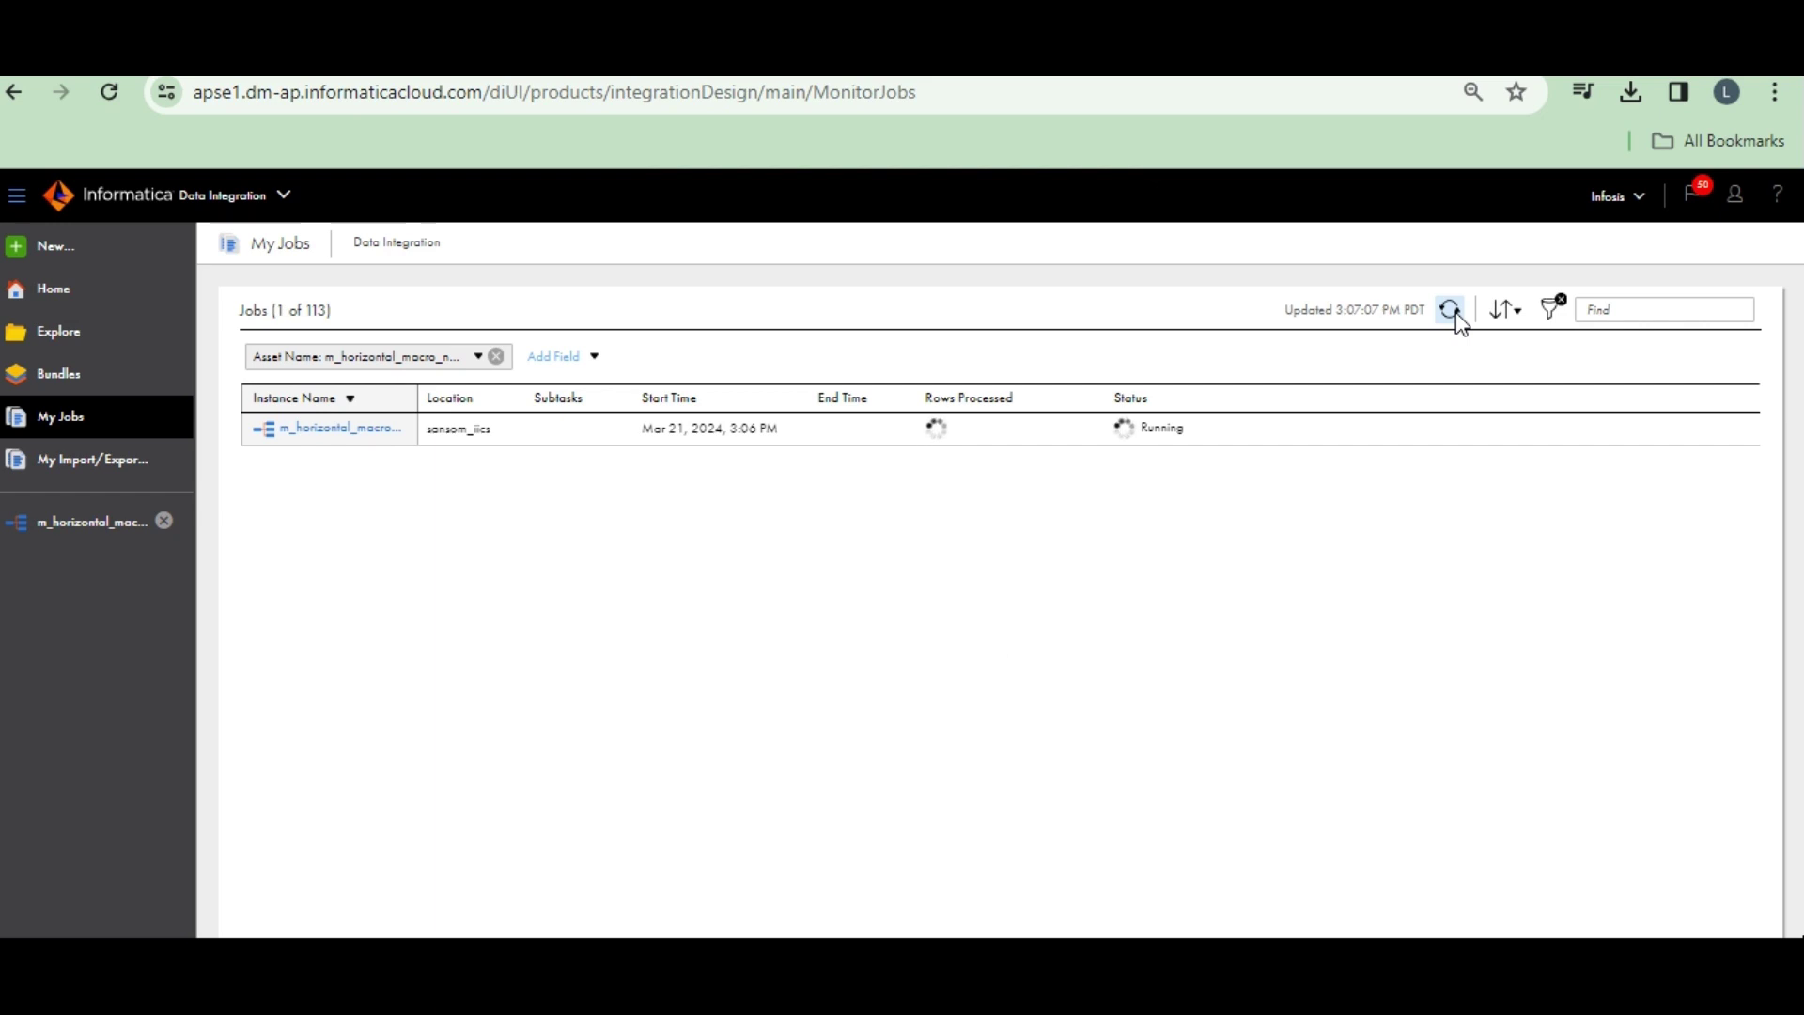
pyautogui.click(1456, 317)
pyautogui.click(1456, 317)
pyautogui.click(1451, 311)
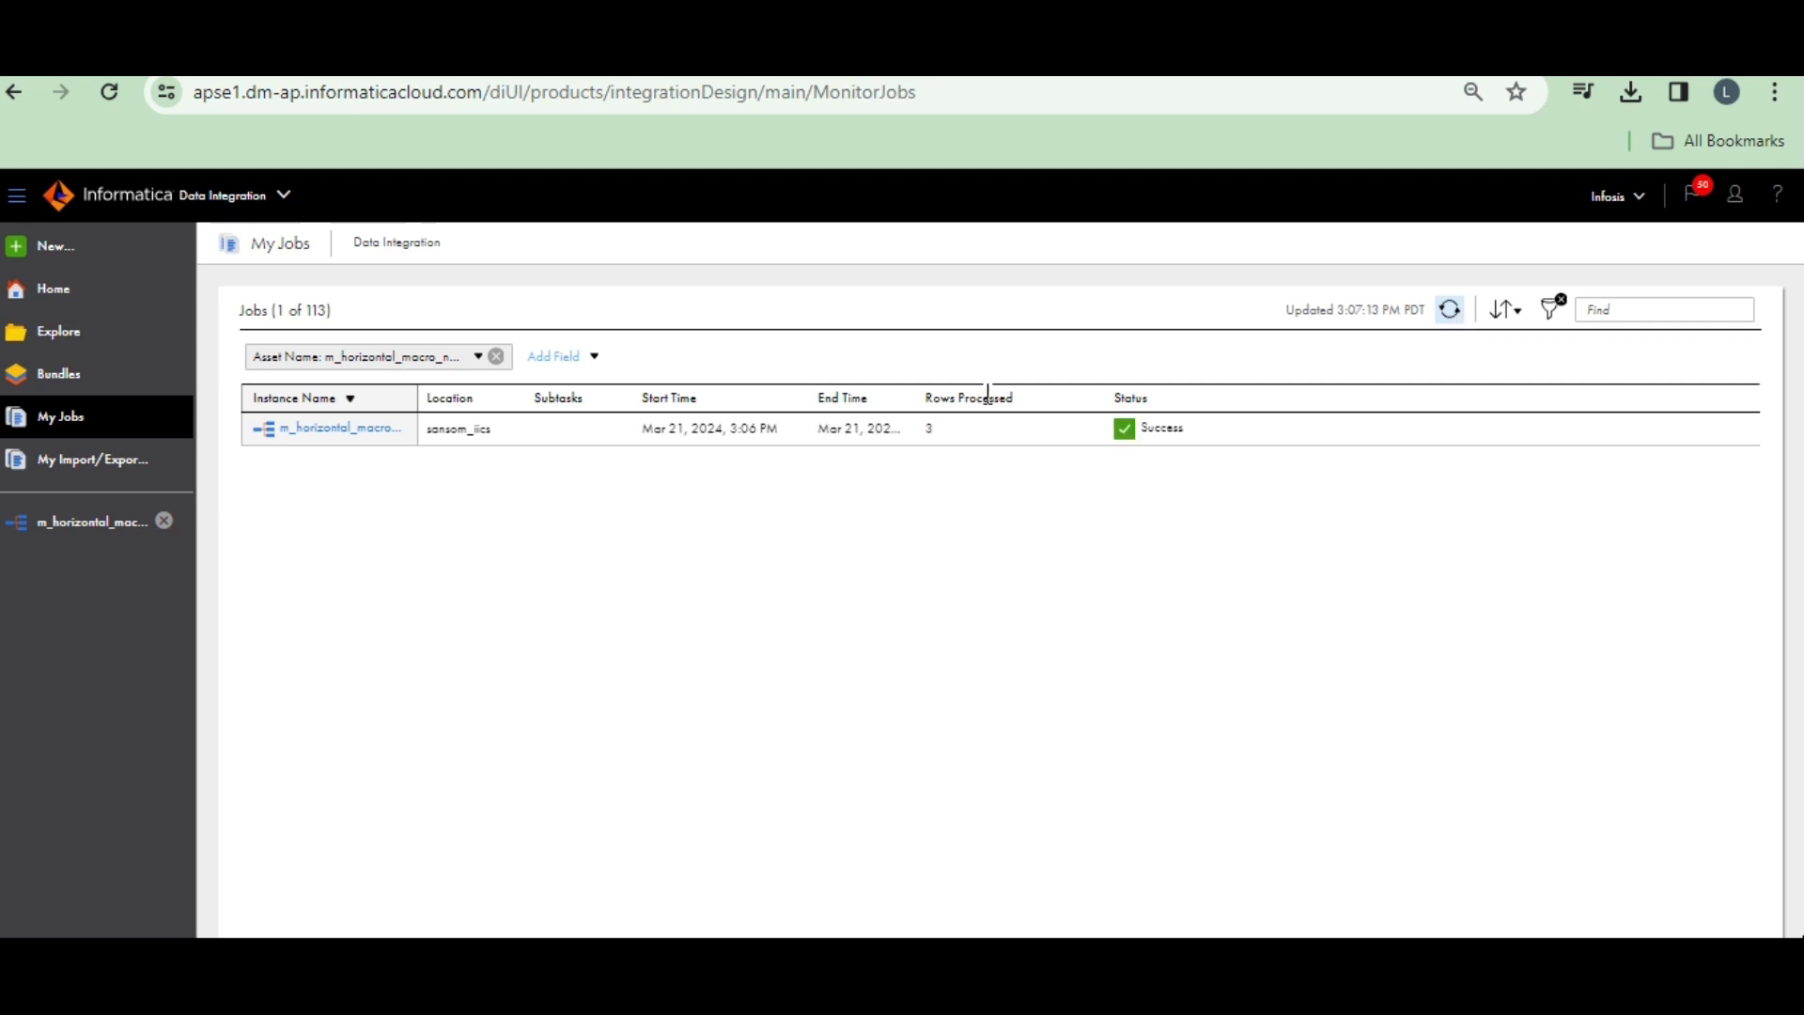
# - Open the job's details and compare the success rows of the Source and the Target
pyautogui.click(308, 430)
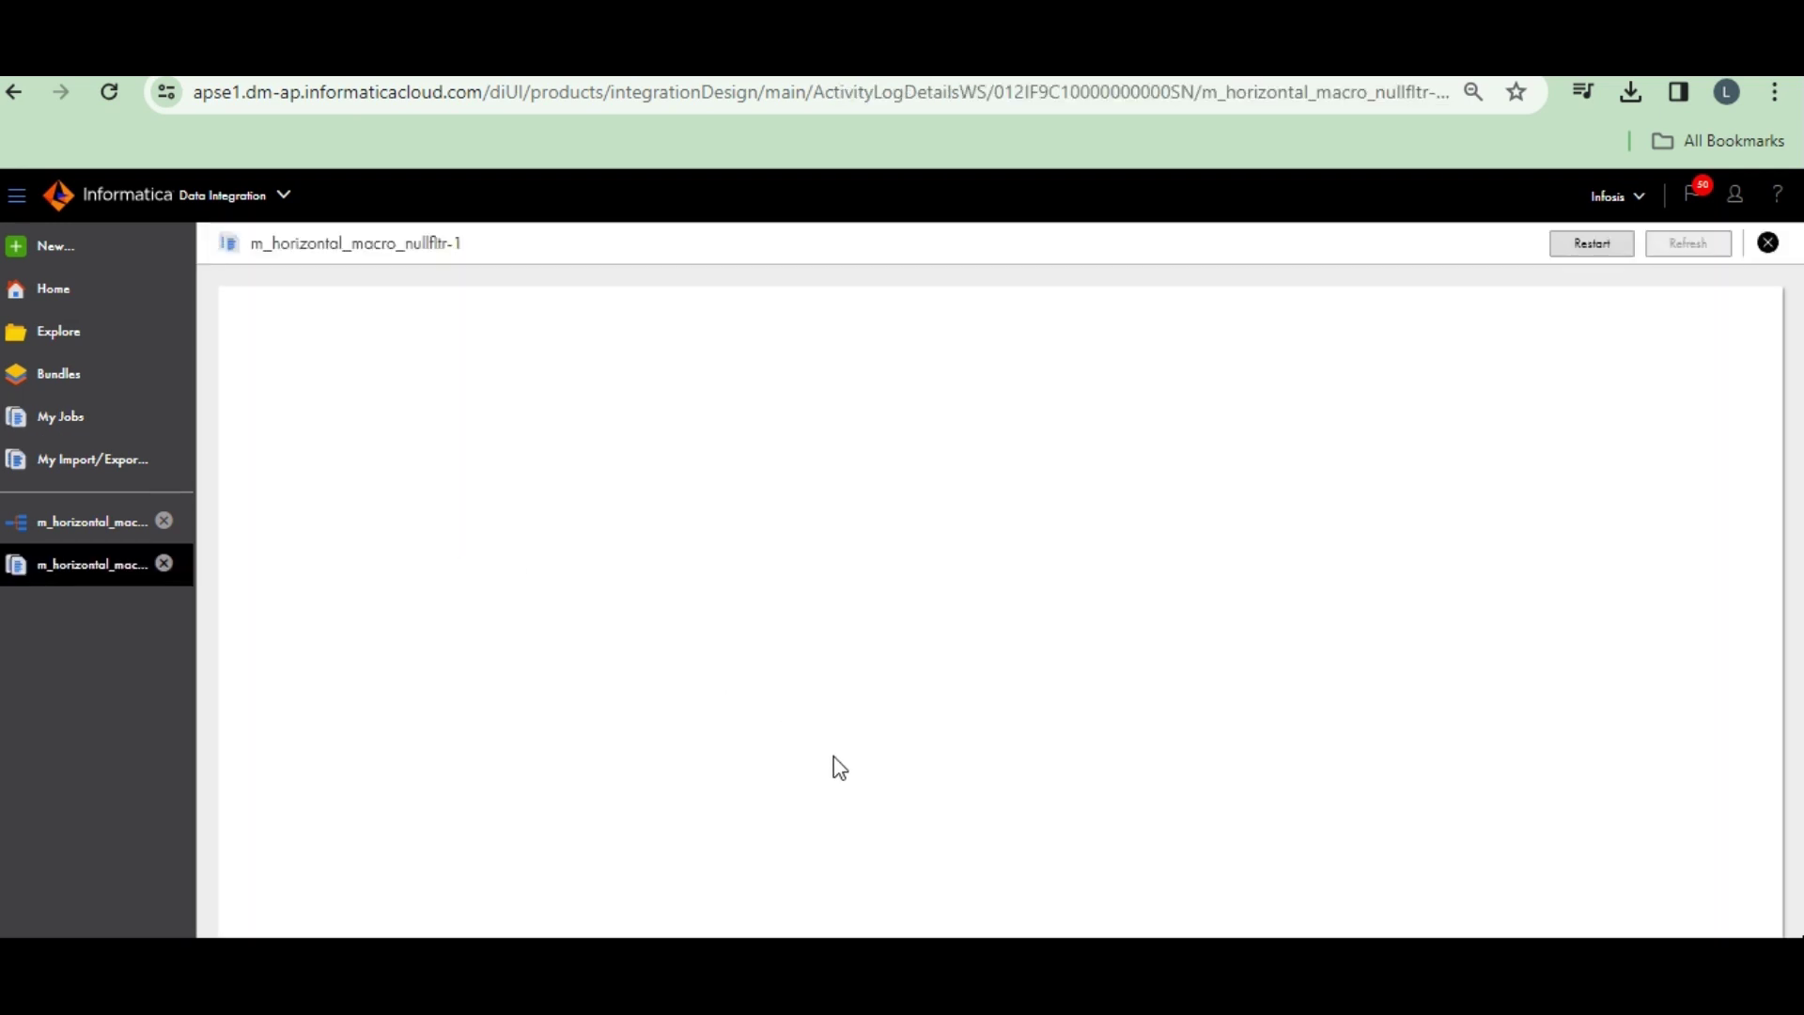
pyautogui.moveTo(678, 690); pyautogui.dragTo(309, 669)
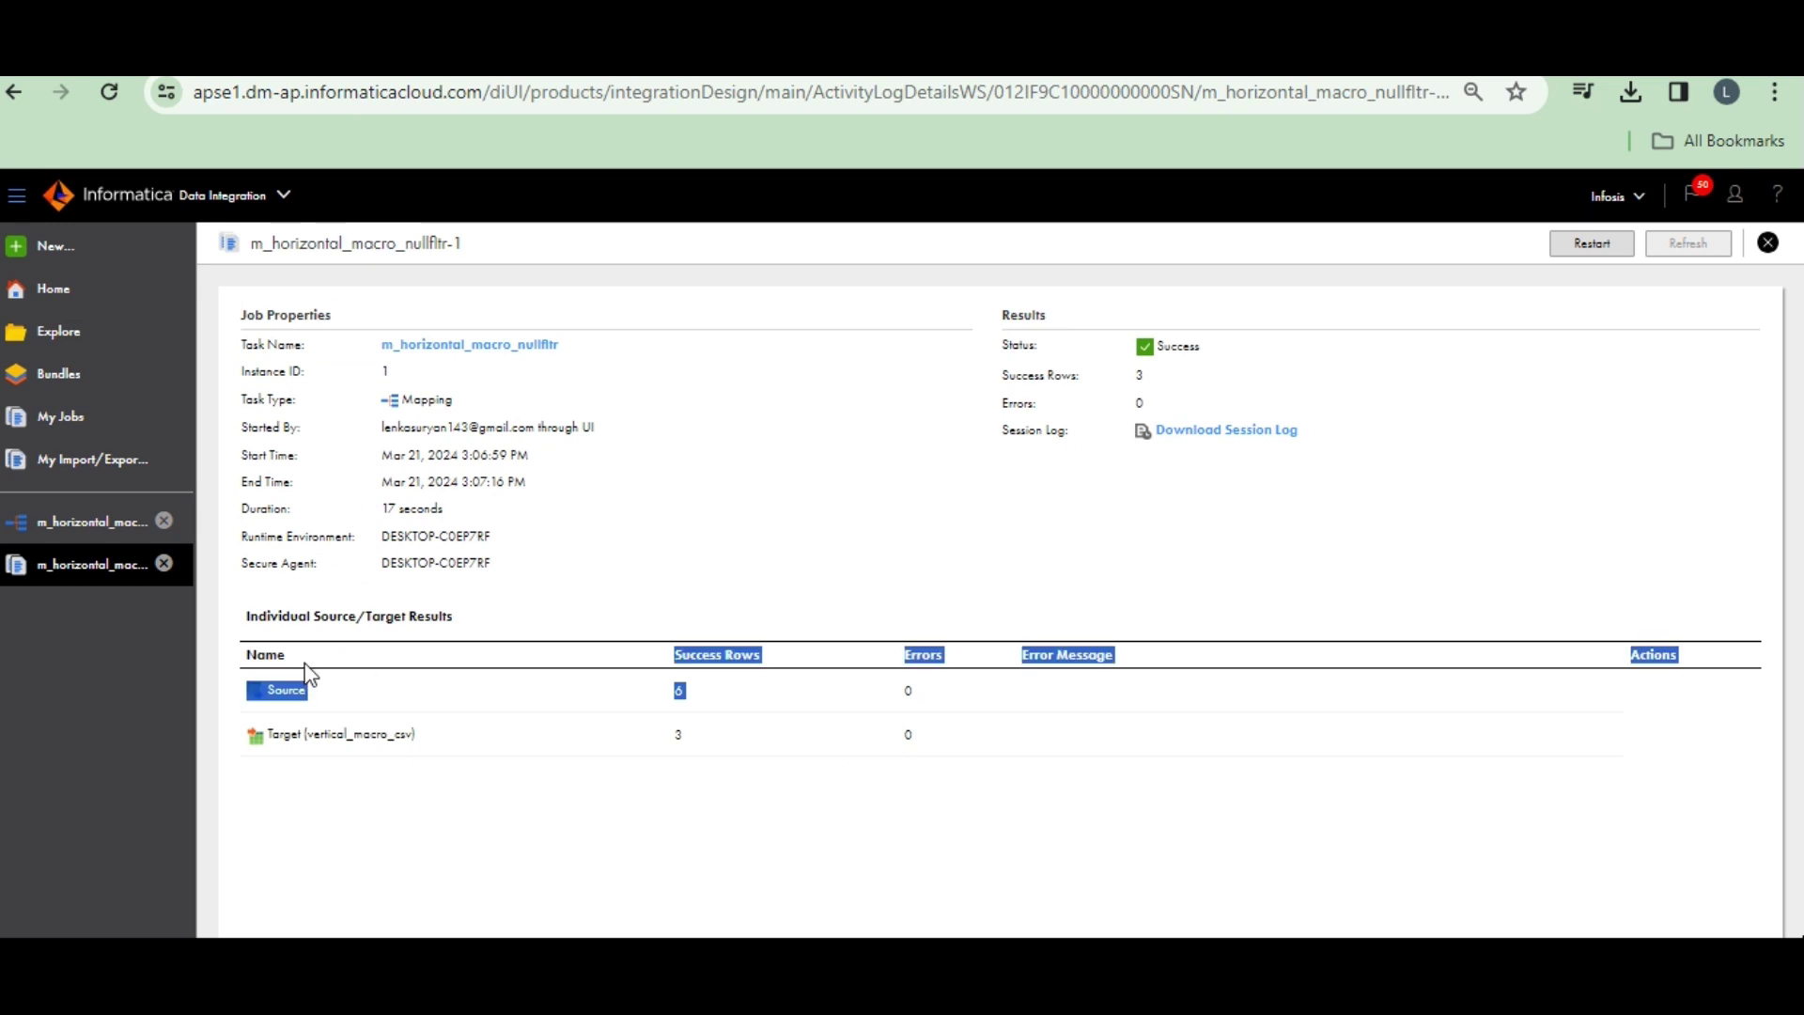
pyautogui.click(721, 792)
pyautogui.moveTo(695, 737); pyautogui.dragTo(627, 734)
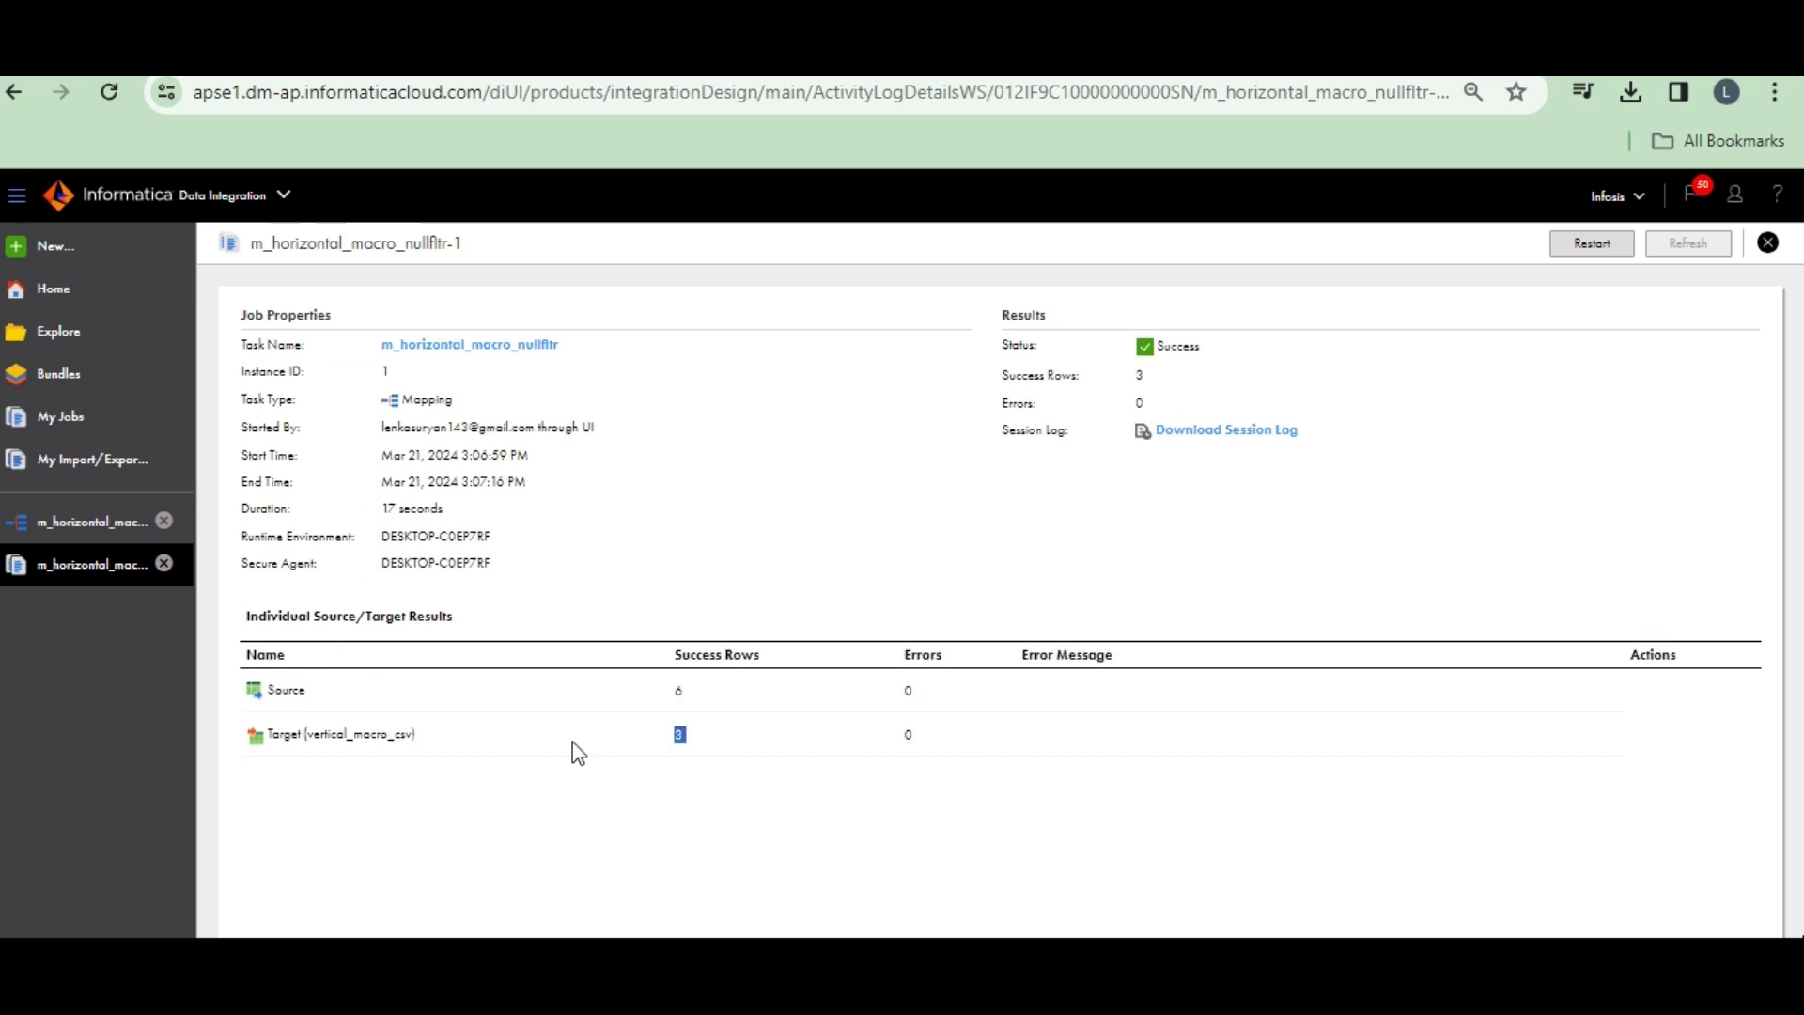
pyautogui.click(579, 879)
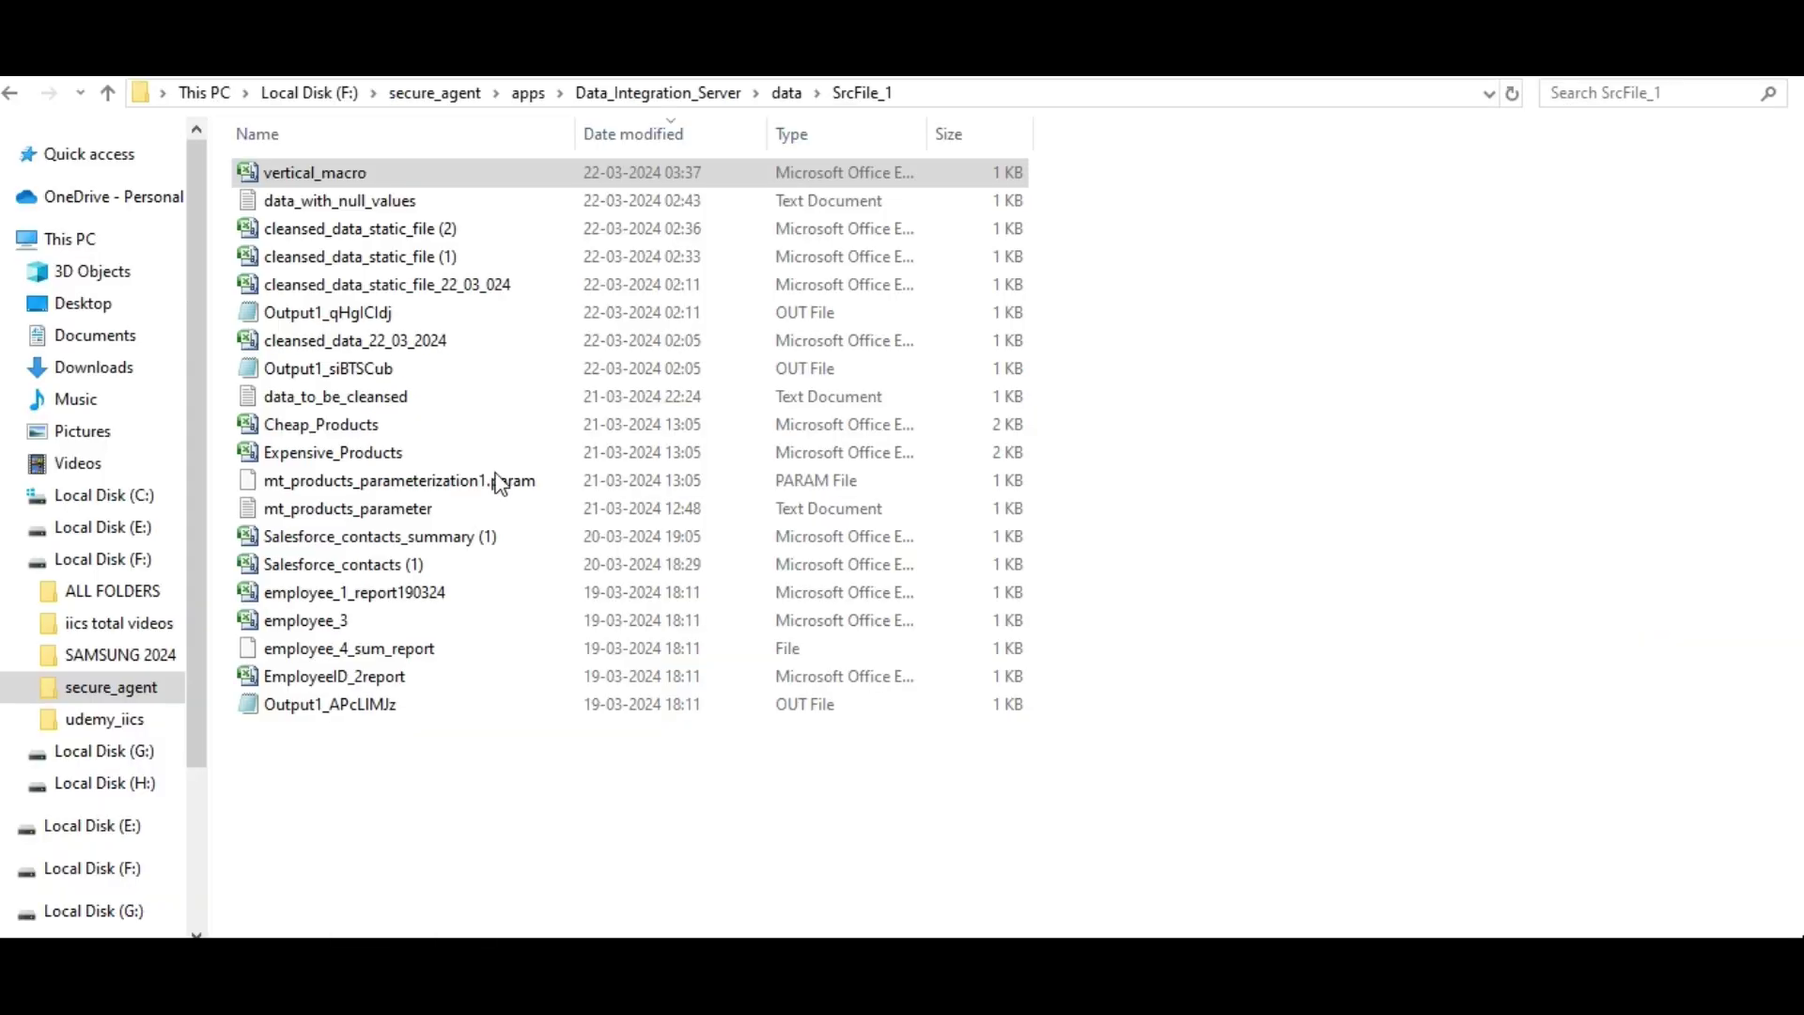
# - Switch to File Explorer and open the vertical_macro file from the SrcFile_1 folder in Notepad++
pyautogui.click(383, 177)
pyautogui.rightClick(379, 173)
pyautogui.click(226, 373)
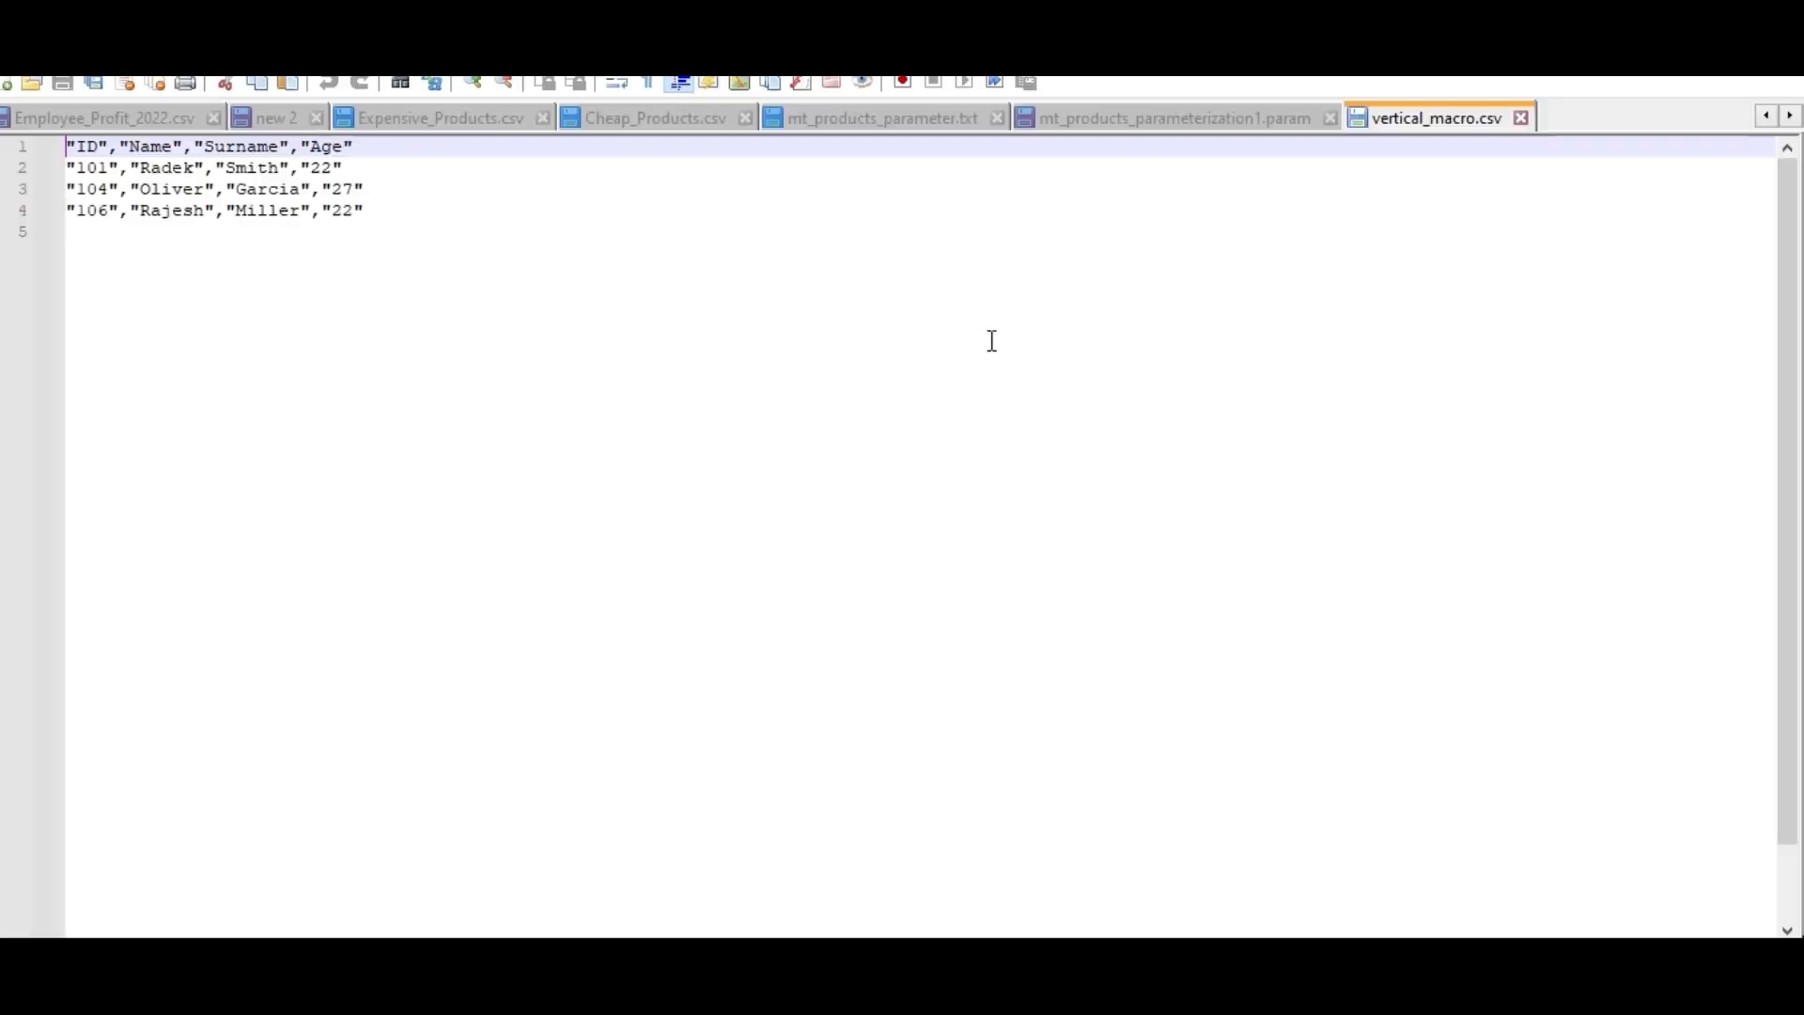
# - Examine the header and data rows written to vertical_macro.csv for null values in any field
pyautogui.click(364, 209)
pyautogui.moveTo(364, 208); pyautogui.dragTo(27, 118)
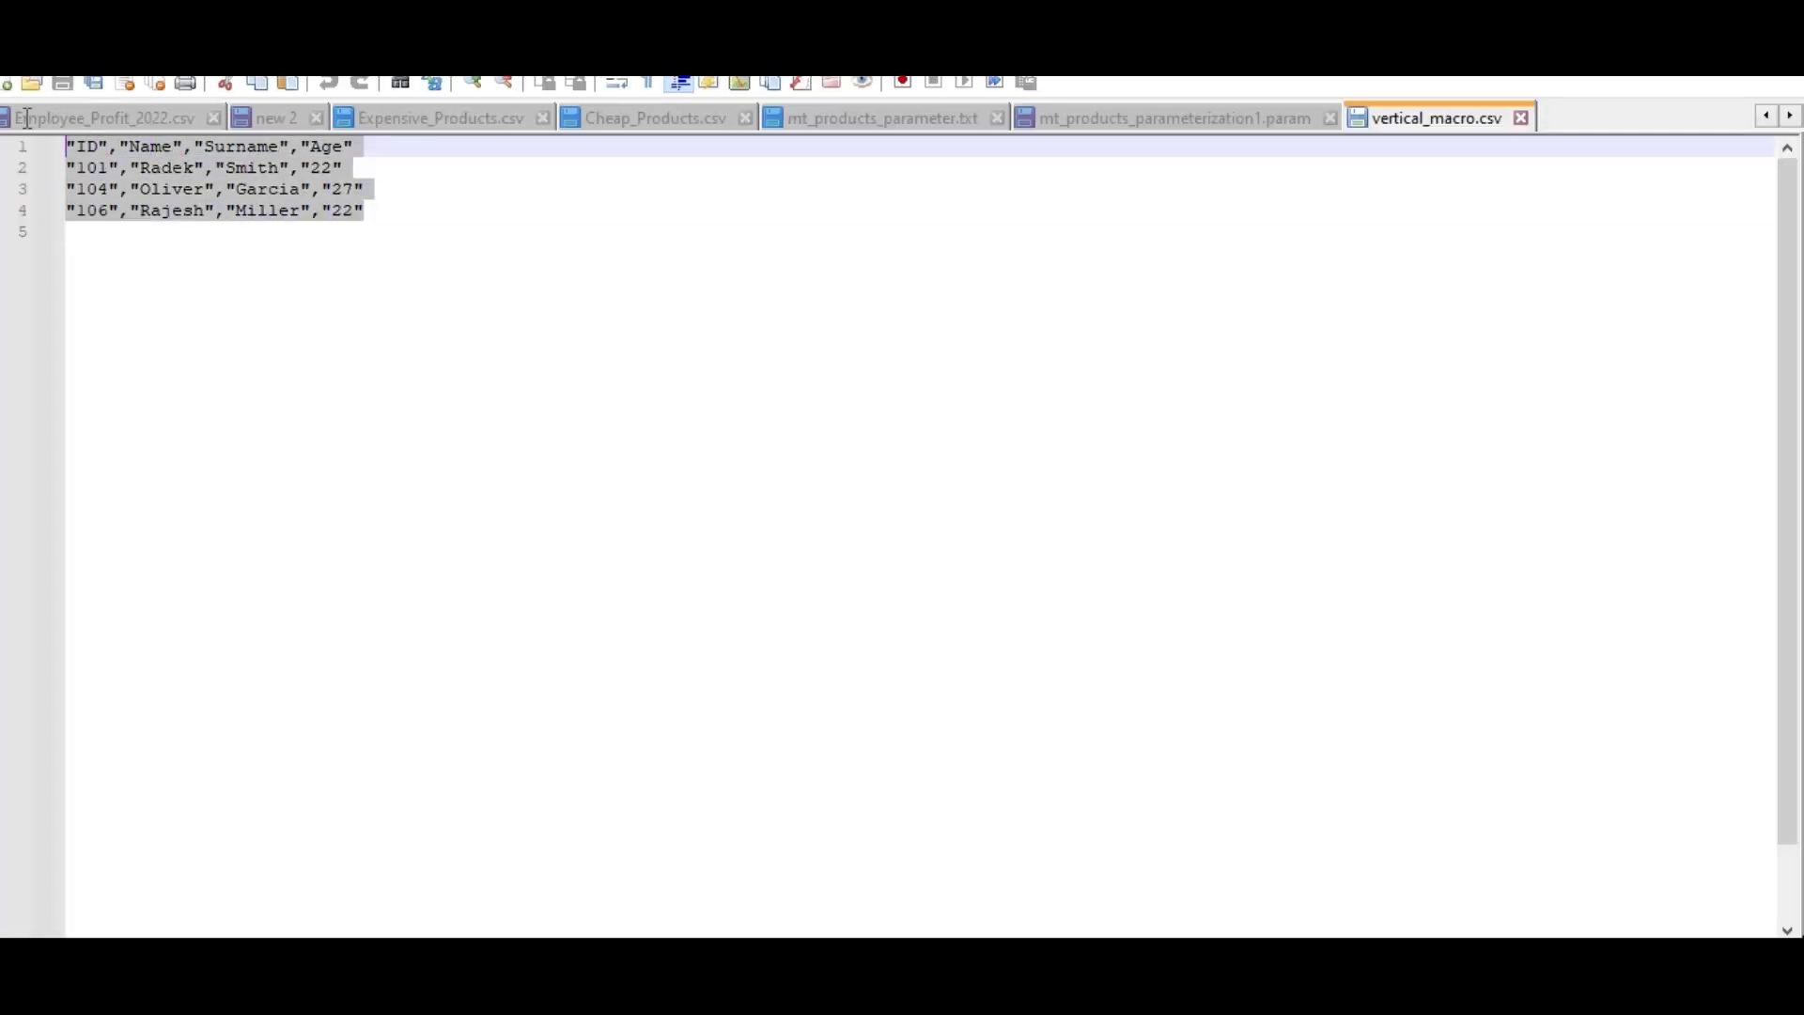
pyautogui.click(136, 229)
pyautogui.click(410, 210)
pyautogui.moveTo(410, 210); pyautogui.dragTo(35, 155)
pyautogui.click(395, 285)
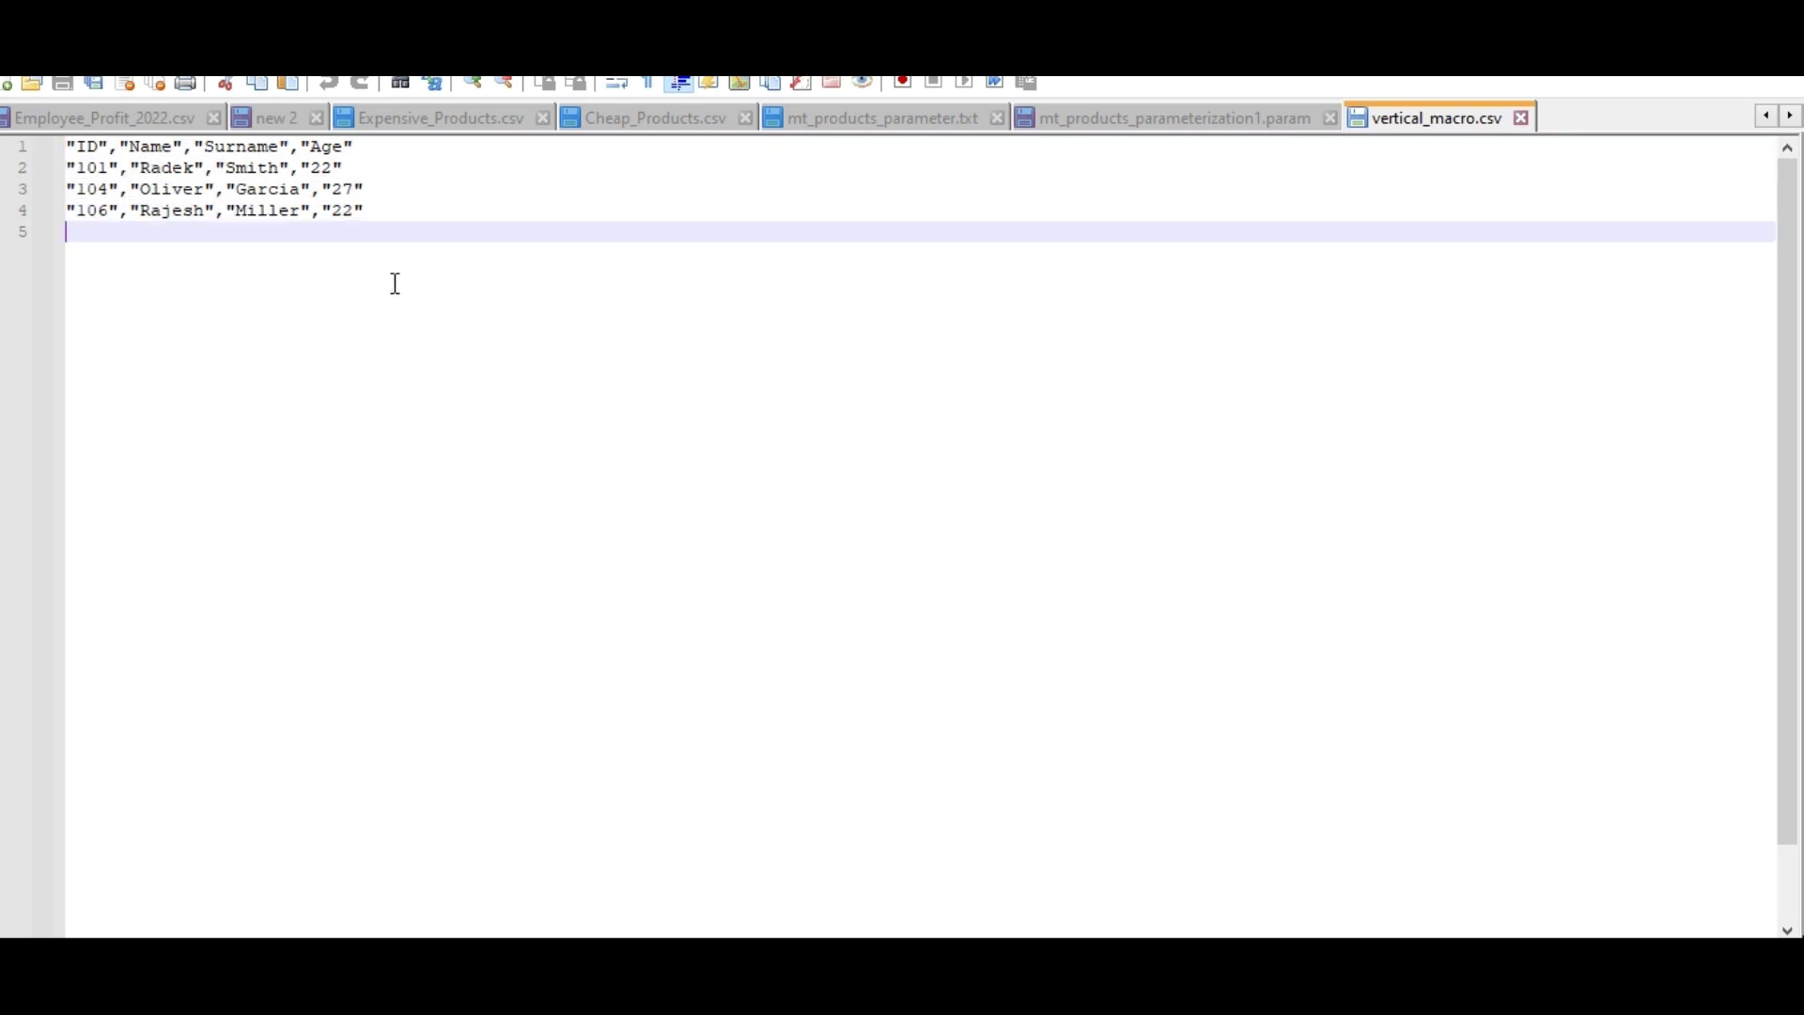
pyautogui.click(382, 207)
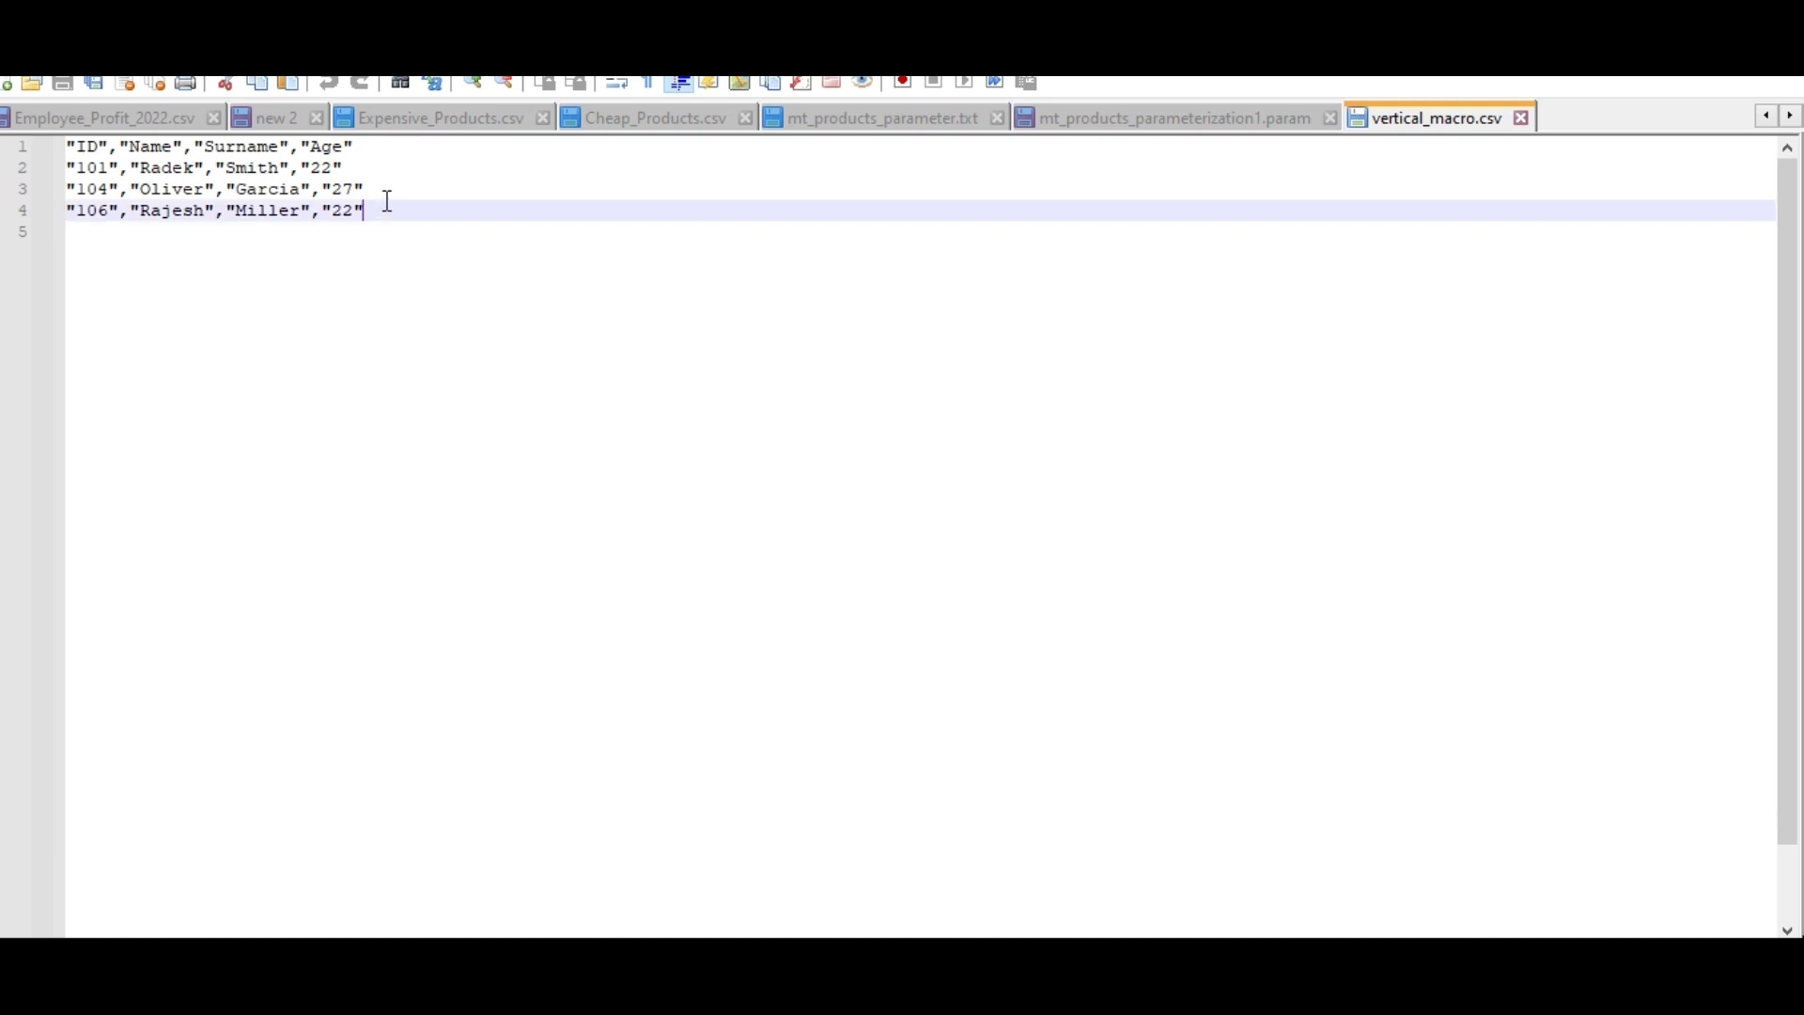
pyautogui.moveTo(386, 205); pyautogui.dragTo(68, 145)
pyautogui.click(212, 267)
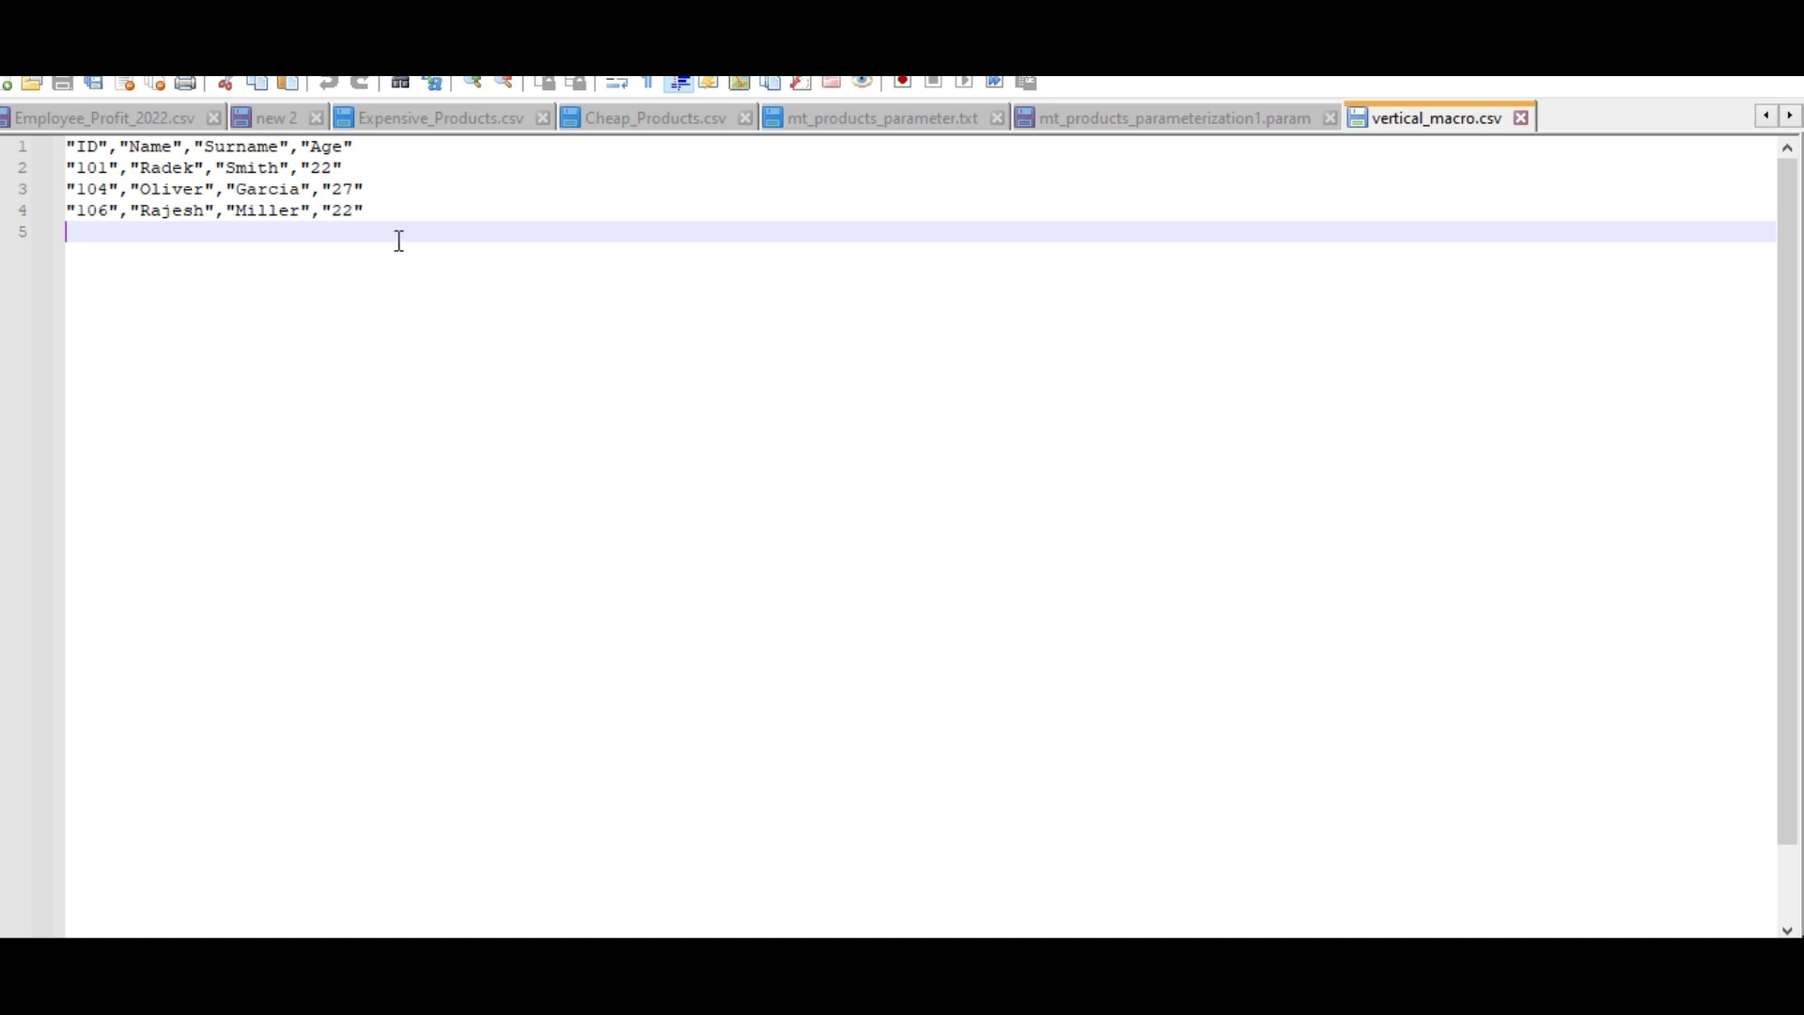